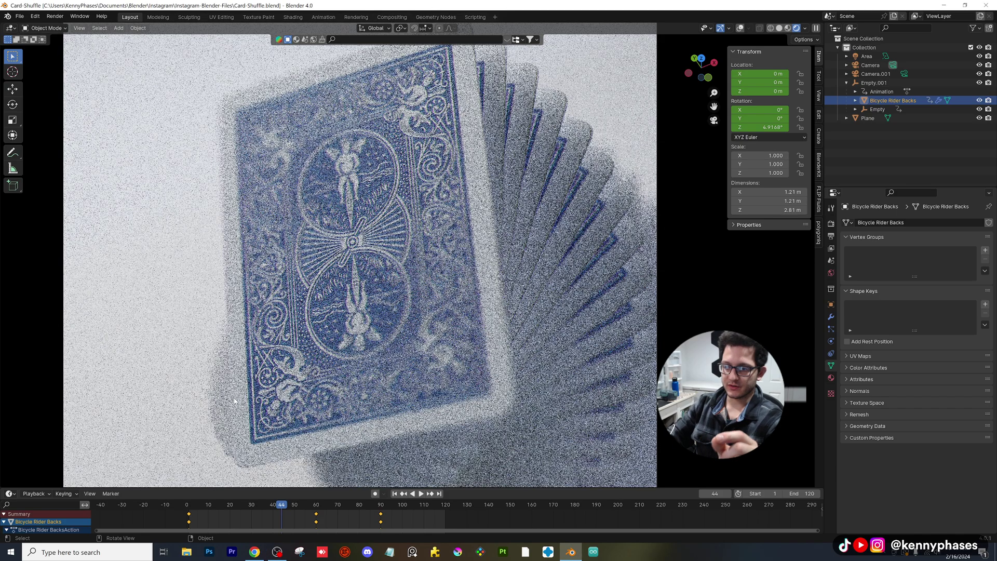
# Play back the finished card shuffle animation from the first frame and scrub to frame 28.
pyautogui.scroll(-1, 352, 246)
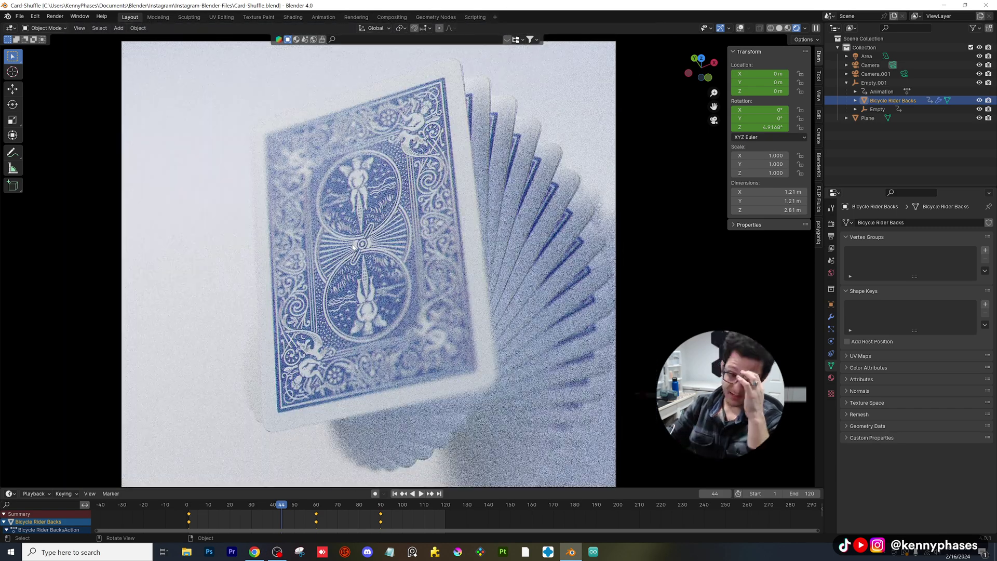
pyautogui.scroll(-1, 347, 254)
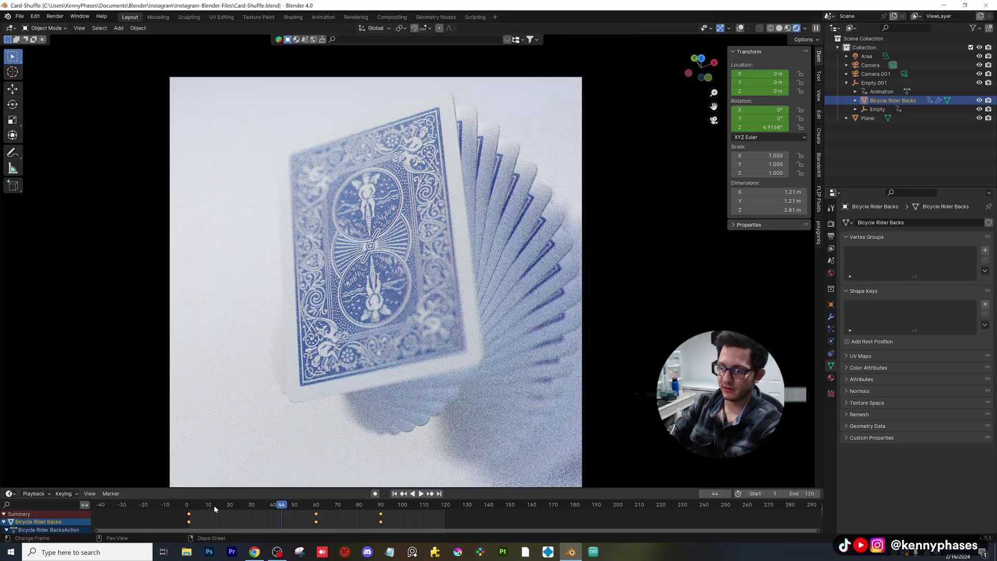
pyautogui.moveTo(214, 509); pyautogui.dragTo(189, 506)
pyautogui.press('space')
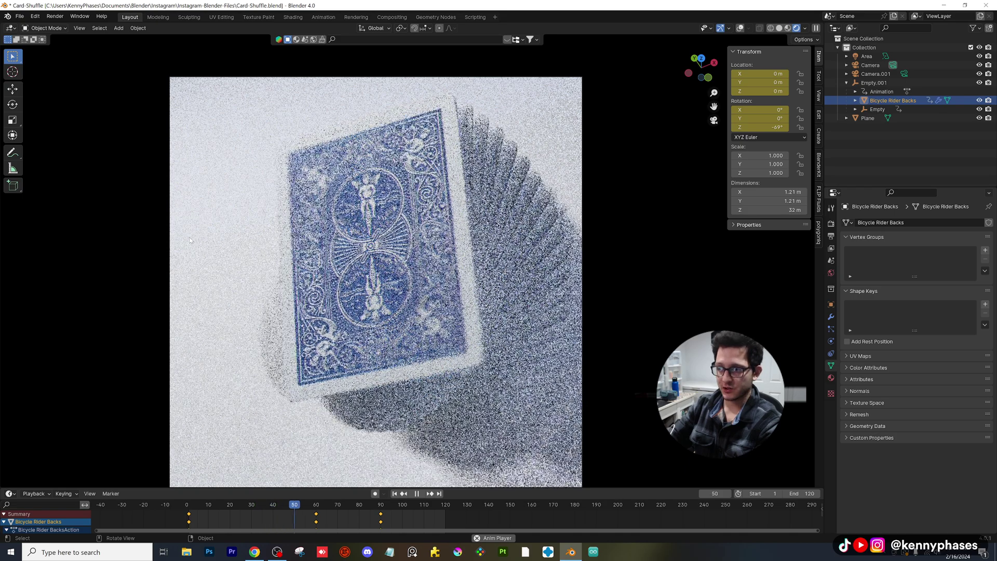
pyautogui.press('space')
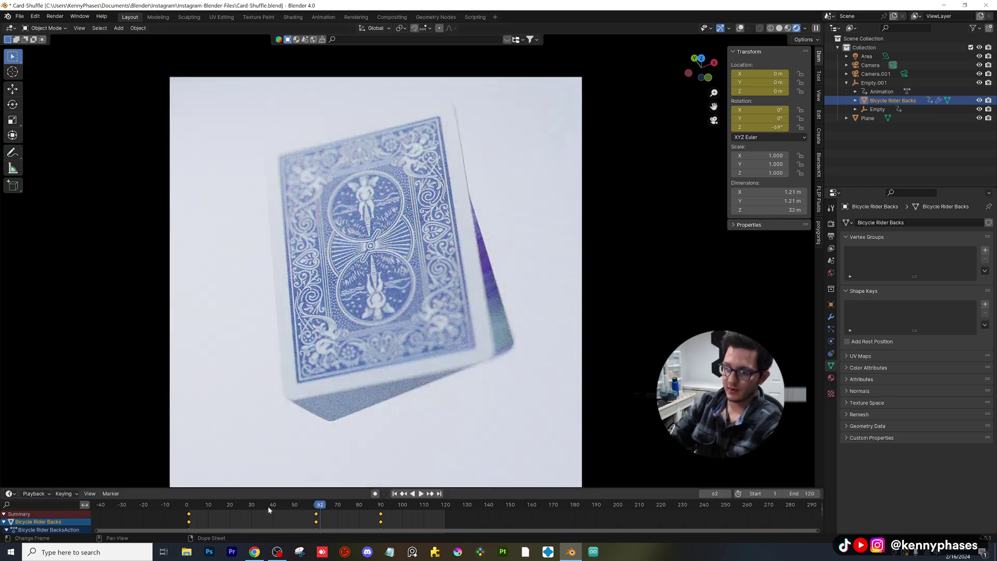
pyautogui.moveTo(269, 511); pyautogui.dragTo(247, 511)
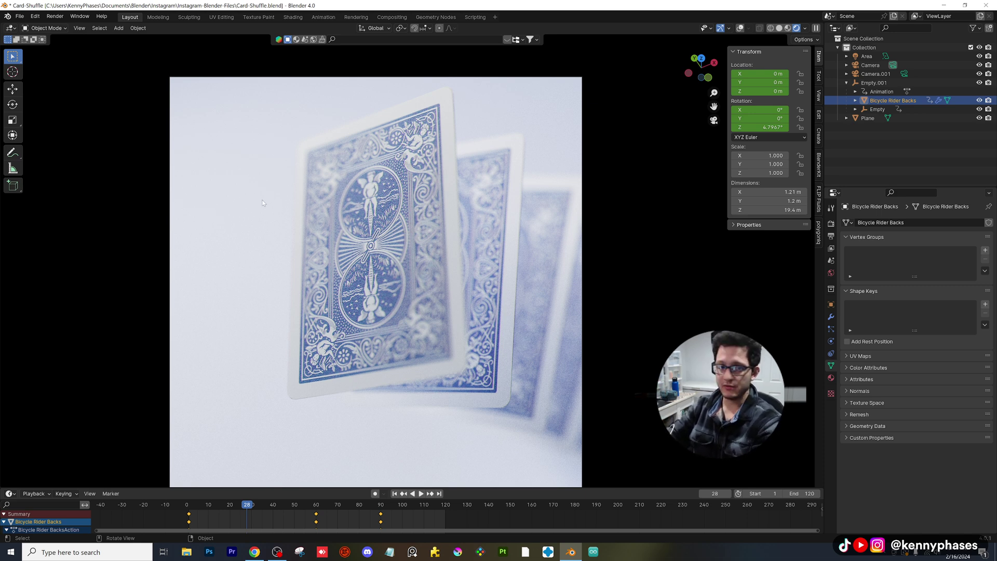
# Start a new file, saving the changes to Card-Shuffle.blend.
pyautogui.click(19, 16)
pyautogui.click(136, 29)
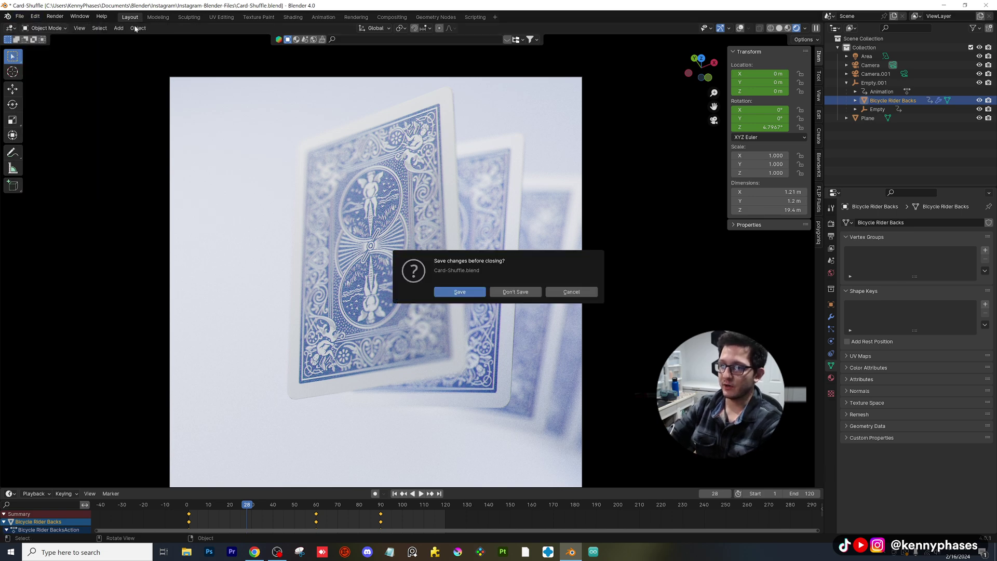
pyautogui.click(452, 292)
# Delete all default objects from the new scene.
pyautogui.moveTo(417, 244)
pyautogui.mouseDown(button='middle')
pyautogui.moveTo(389, 243)
pyautogui.moveTo(423, 236)
pyautogui.mouseUp(button='middle')
pyautogui.press('a')
pyautogui.press('x')
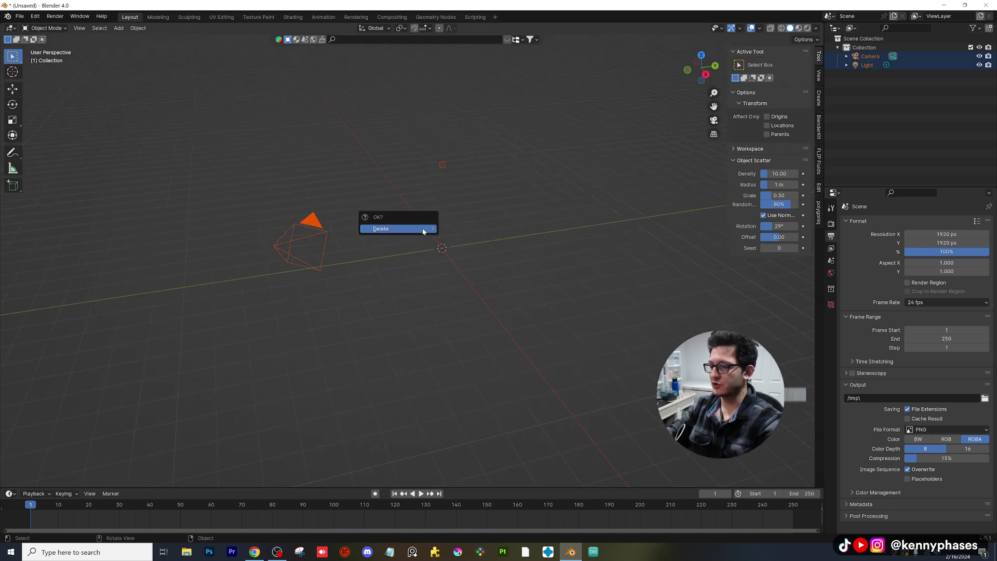
pyautogui.click(420, 229)
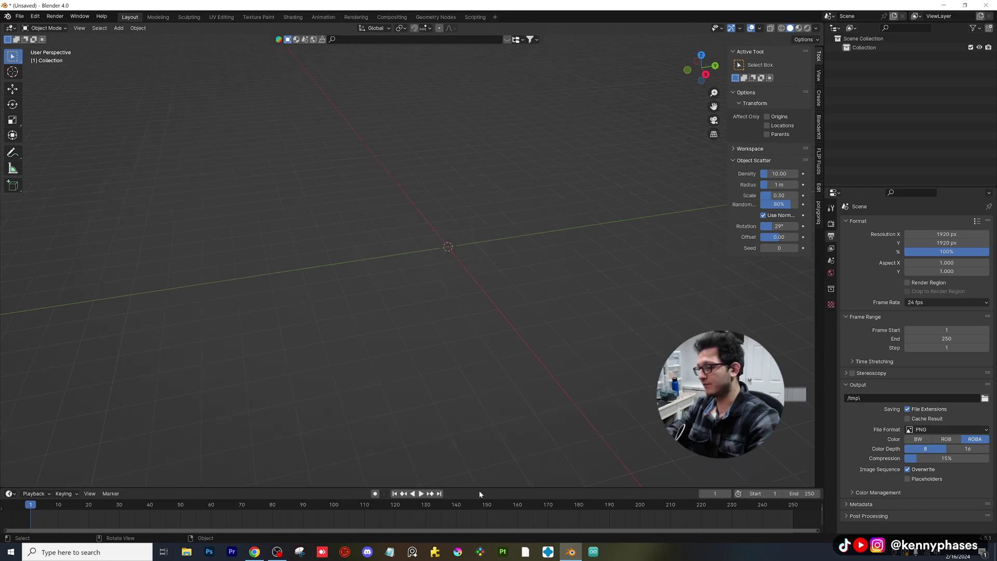
# Switch to Chrome and examine the blue card back in Photopea and its source image of red and blue card backs.
pyautogui.click(254, 551)
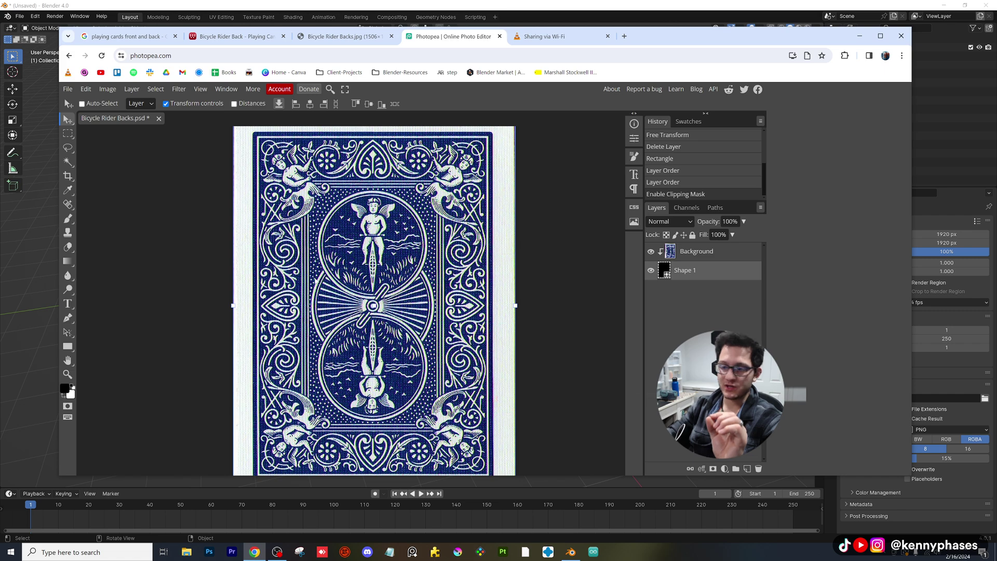
pyautogui.scroll(-1, 314, 279)
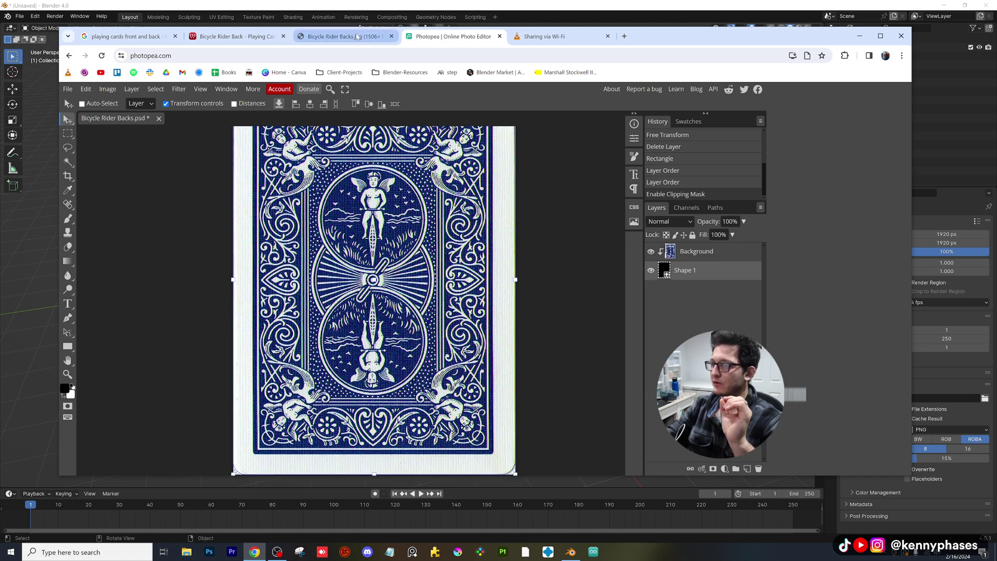
pyautogui.click(342, 37)
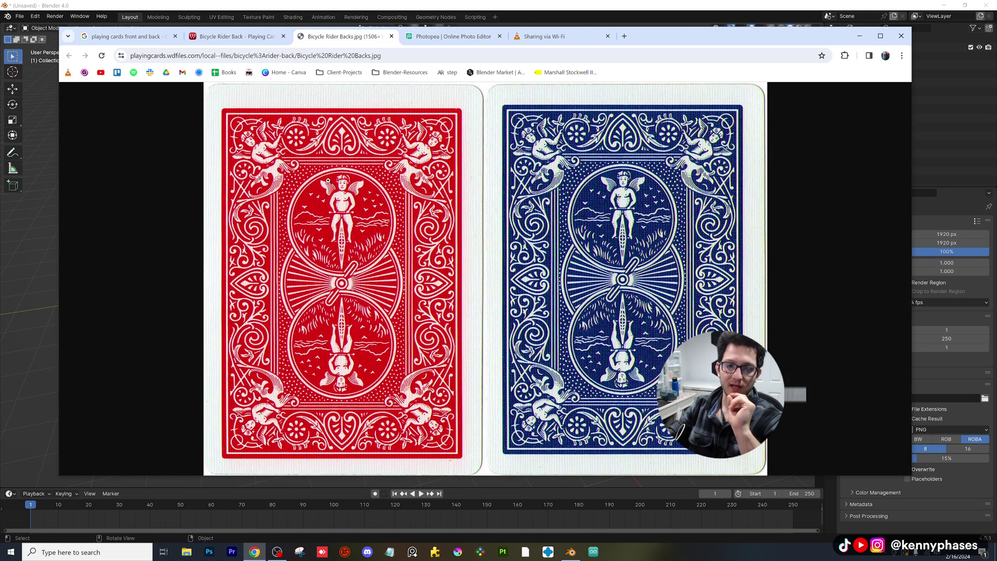
pyautogui.click(437, 38)
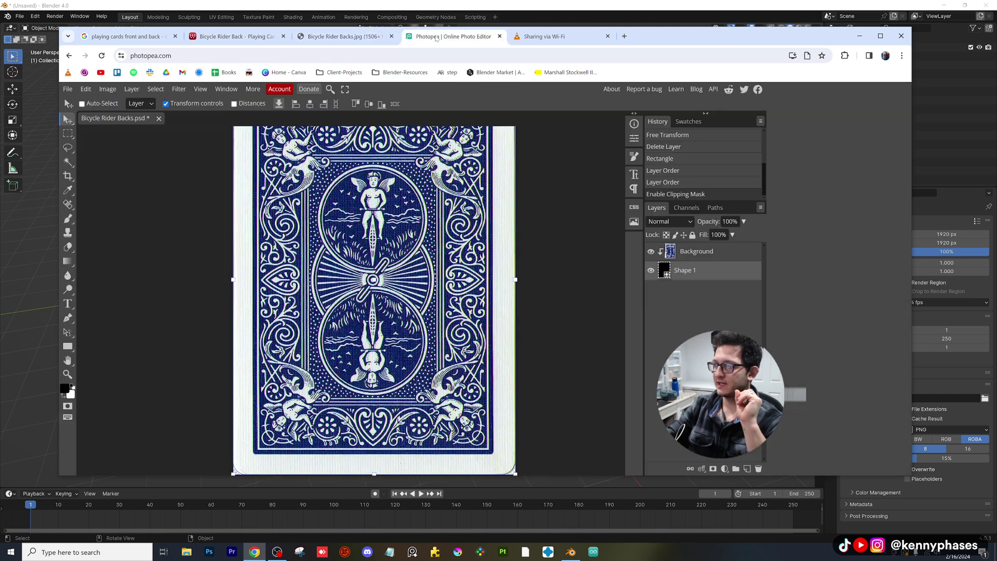
pyautogui.scroll(-2, 374, 223)
pyautogui.scroll(3, 374, 223)
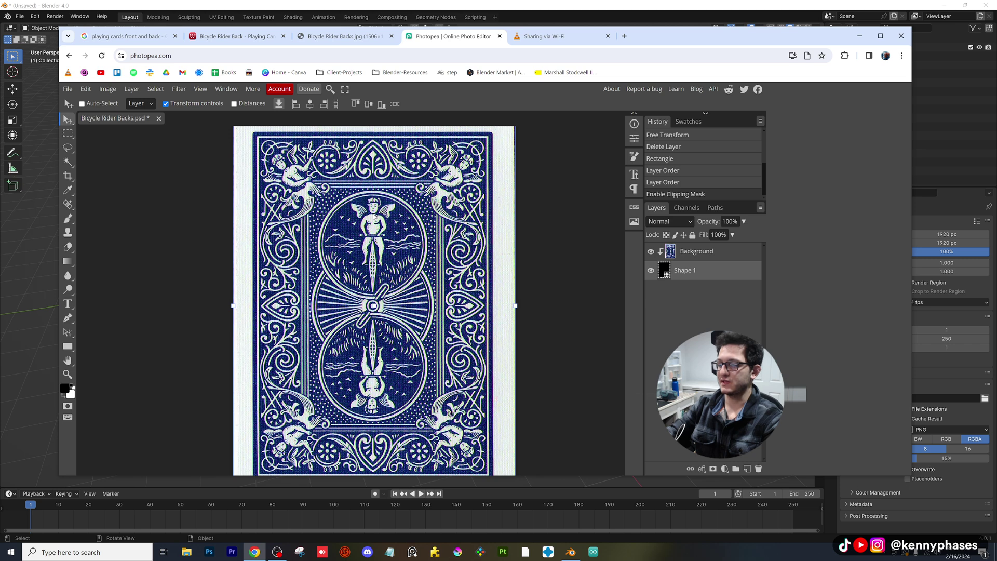
pyautogui.hotkey('shift', 'Down')
pyautogui.hotkey('shift', 'Down')
pyautogui.hotkey('shift', 'Down')
pyautogui.hotkey('shift', 'Down')
pyautogui.hotkey('shift', 'Down')
pyautogui.hotkey('shift', 'Down')
pyautogui.hotkey('shift', 'Down')
pyautogui.hotkey('shift', 'Down')
pyautogui.hotkey('shift', 'Down')
pyautogui.hotkey('shift', 'Down')
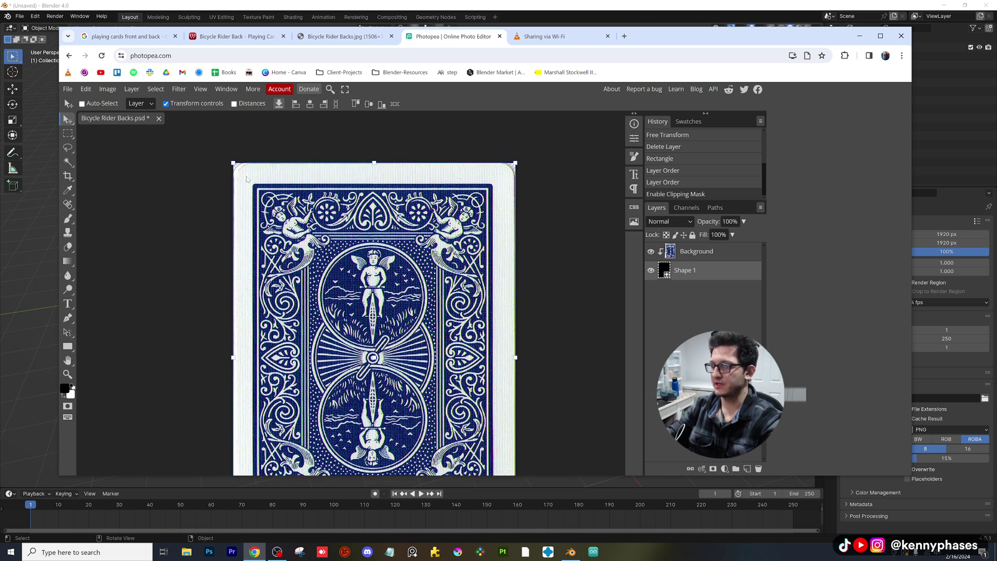
# Return to Blender and import the Bicycle Rider Backs image from the Downloads folder as a plane.
pyautogui.click(347, 5)
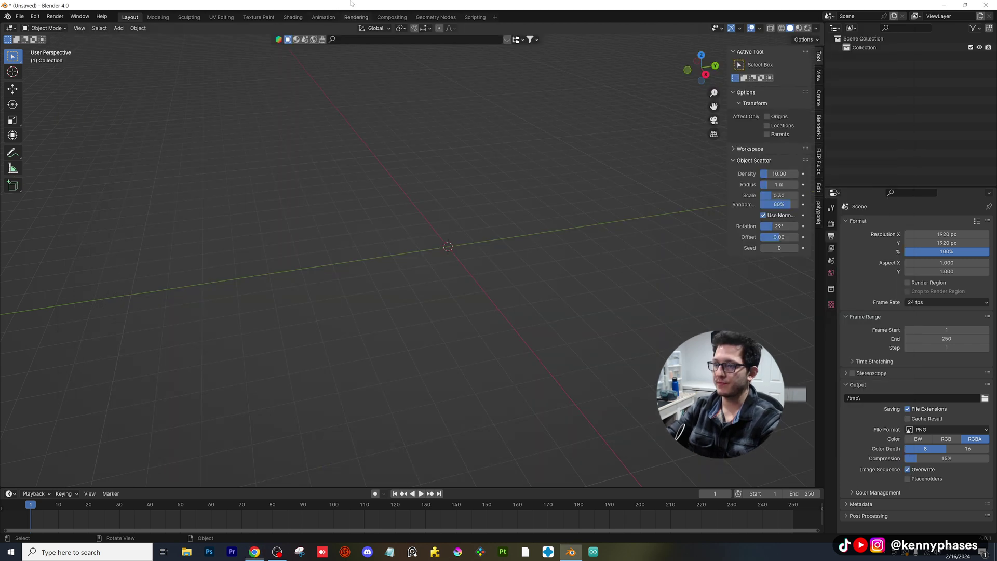
pyautogui.click(118, 28)
pyautogui.moveTo(147, 131)
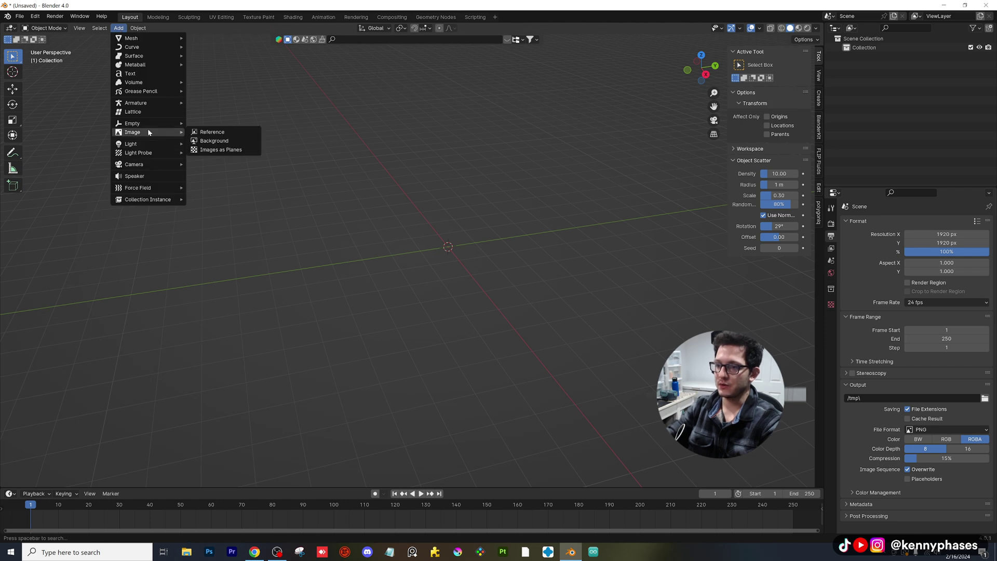
pyautogui.click(218, 149)
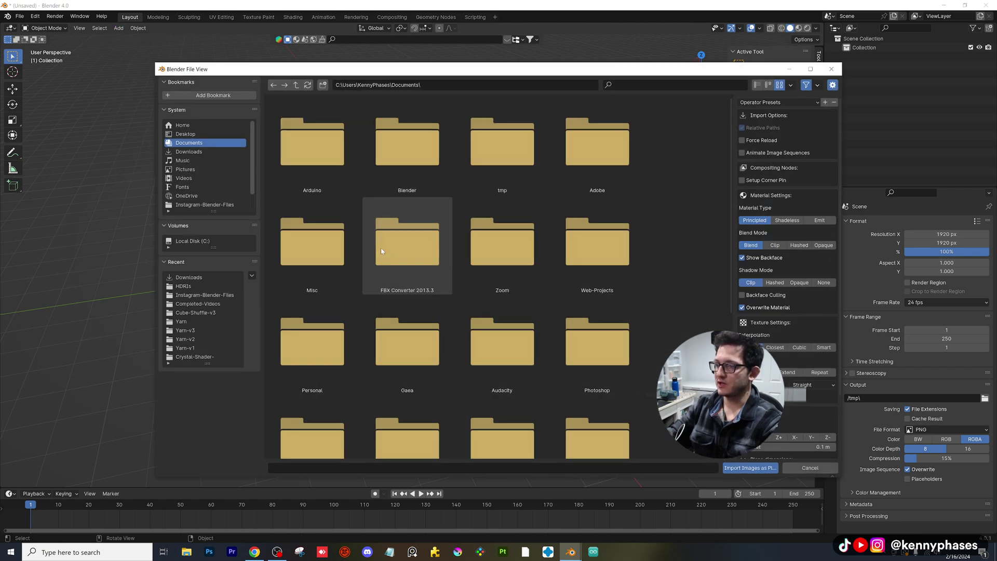
pyautogui.scroll(-5, 523, 241)
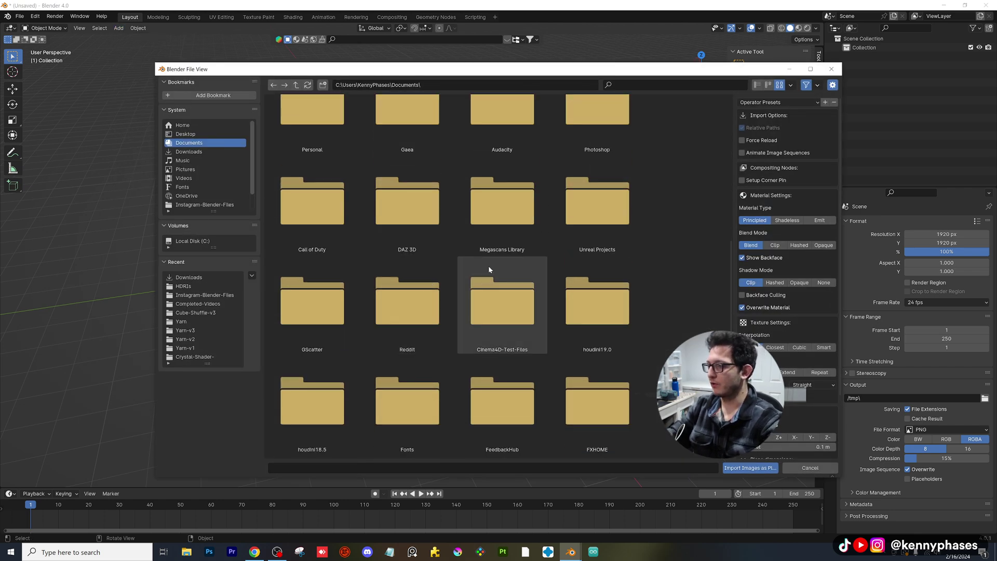
pyautogui.click(223, 153)
pyautogui.scroll(-3, 601, 260)
pyautogui.doubleClick(582, 333)
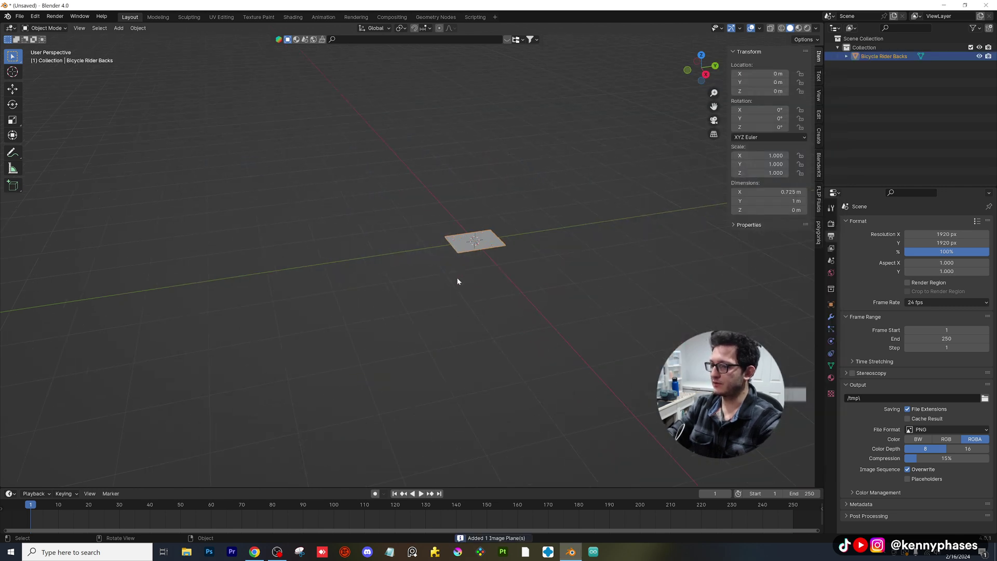
# Show the card plane in Material Preview shading and inspect its texture and rounded transparent corners.
pyautogui.keyDown('shift'); pyautogui.moveTo(503, 241); pyautogui.dragTo(298, 265, button='middle'); pyautogui.keyUp('shift')
pyautogui.moveTo(376, 251); pyautogui.dragTo(443, 232, button='middle')
pyautogui.scroll(2, 453, 239)
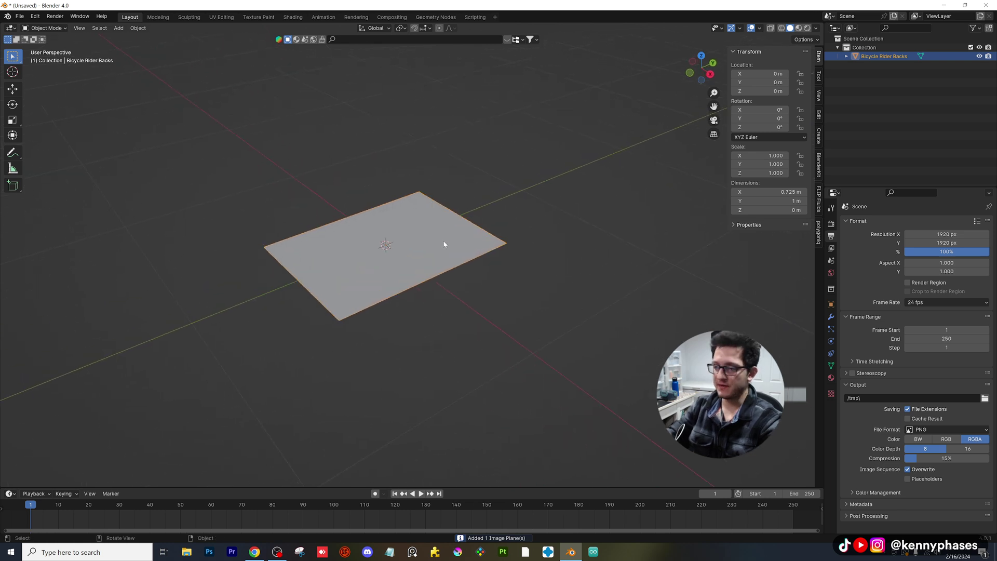
pyautogui.click(798, 29)
pyautogui.moveTo(494, 263); pyautogui.dragTo(452, 281, button='middle')
pyautogui.scroll(6, 453, 281)
pyautogui.scroll(-2, 444, 279)
pyautogui.scroll(2, 444, 279)
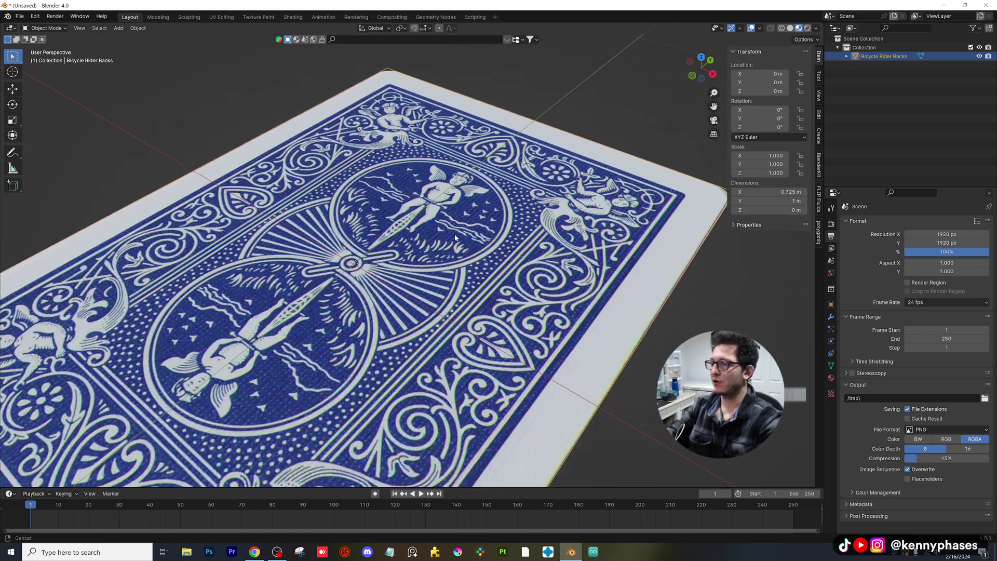
pyautogui.scroll(-3, 444, 279)
pyautogui.keyDown('shift'); pyautogui.moveTo(444, 324); pyautogui.dragTo(455, 272, button='middle'); pyautogui.keyUp('shift')
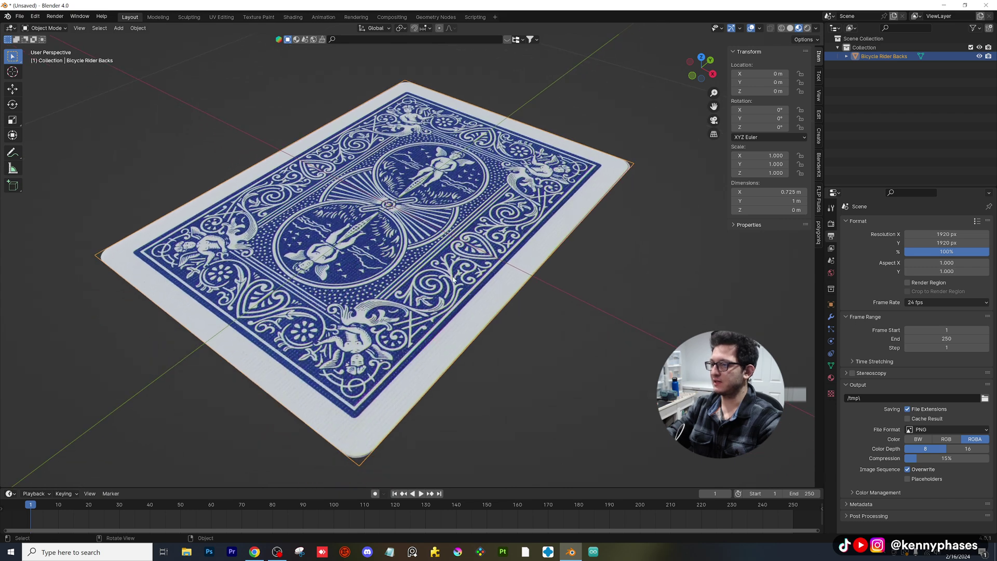
pyautogui.scroll(-2, 455, 271)
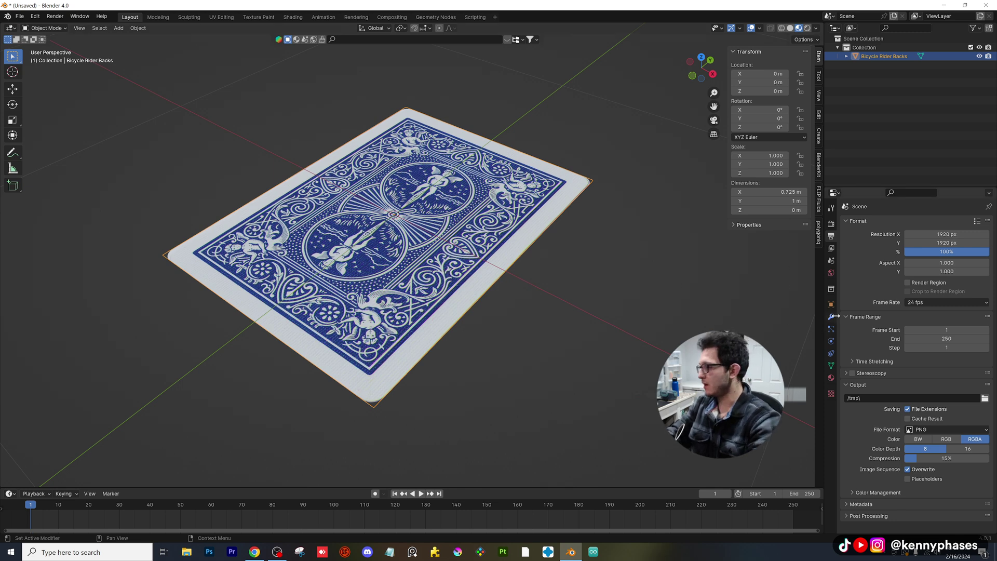
# Add a Solidify modifier to the card plane with a thickness of 0.005 m.
pyautogui.click(831, 316)
pyautogui.click(890, 219)
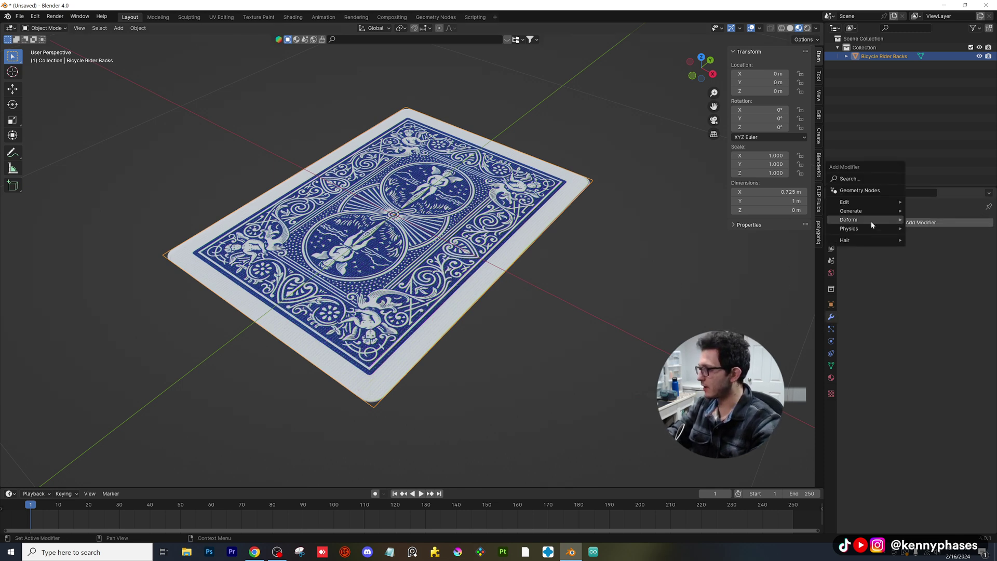
pyautogui.moveTo(871, 211)
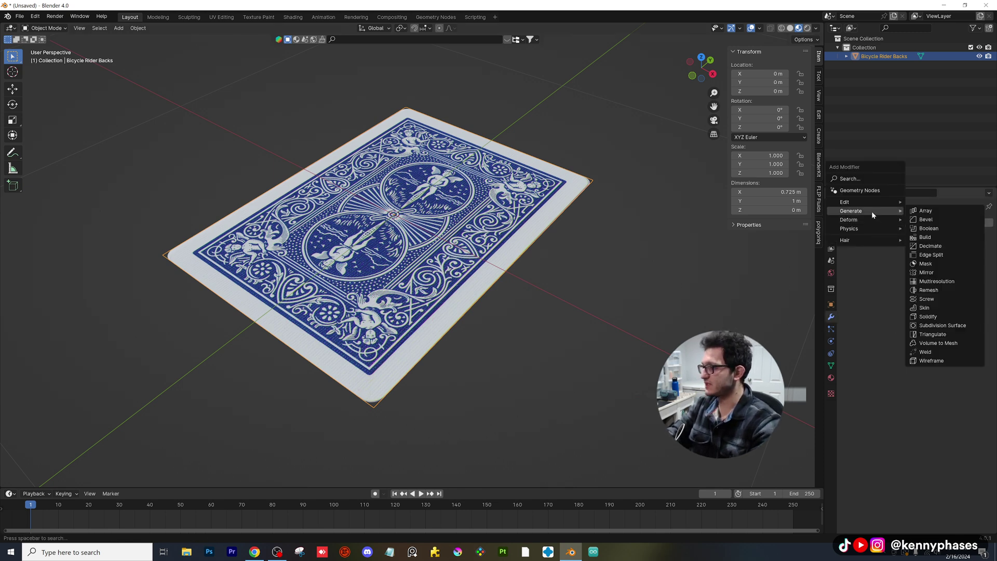
pyautogui.click(928, 316)
pyautogui.moveTo(513, 282); pyautogui.dragTo(416, 254, button='middle')
pyautogui.scroll(5, 434, 216)
pyautogui.keyDown('shift'); pyautogui.moveTo(503, 185); pyautogui.dragTo(442, 272, button='middle'); pyautogui.keyUp('shift')
pyautogui.doubleClick(930, 261)
pyautogui.press('BackSpace')
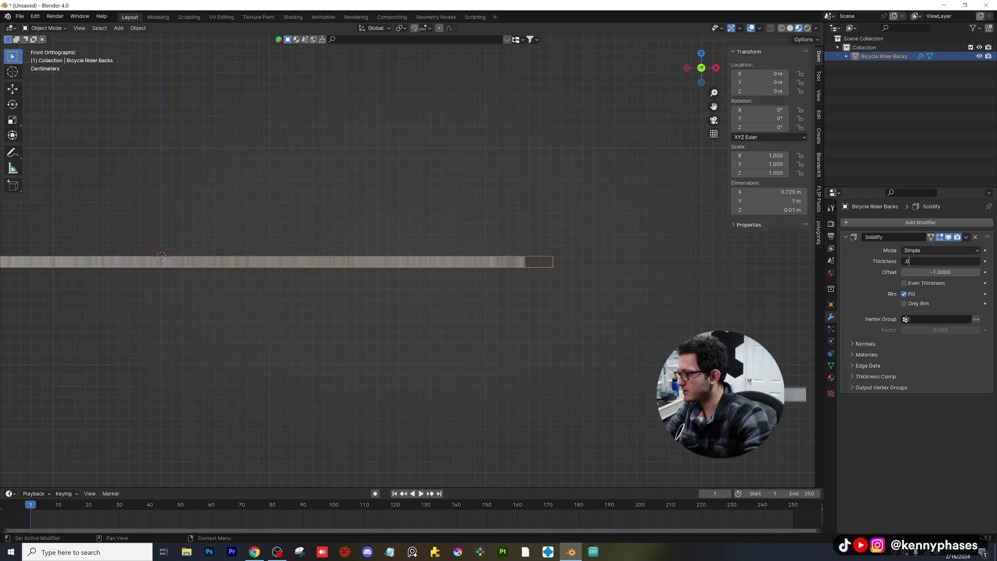
pyautogui.write('.005')
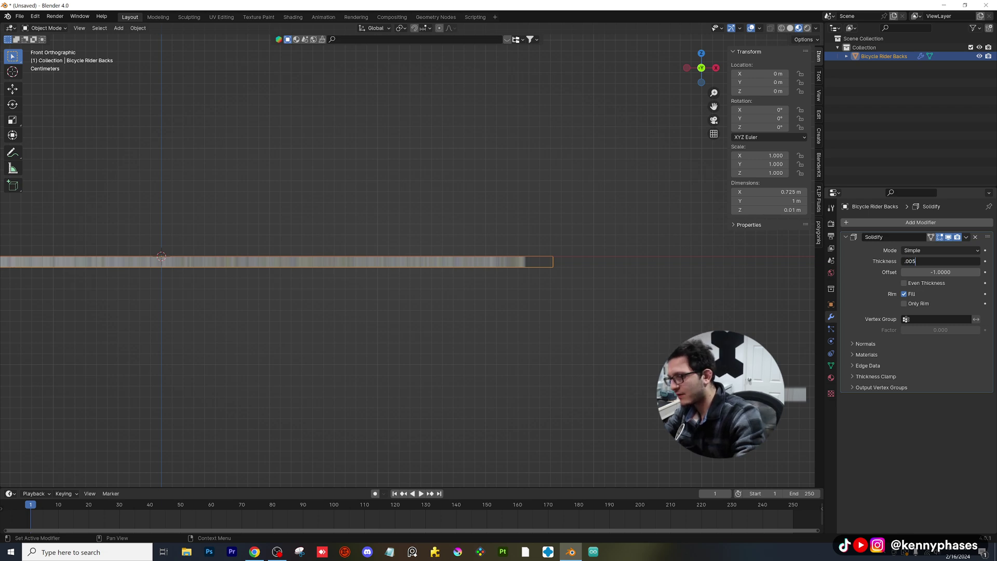
pyautogui.press('Return')
# Reduce the card's Solidify thickness to 0.003 m.
pyautogui.moveTo(450, 275); pyautogui.dragTo(497, 325, button='middle')
pyautogui.click(914, 261)
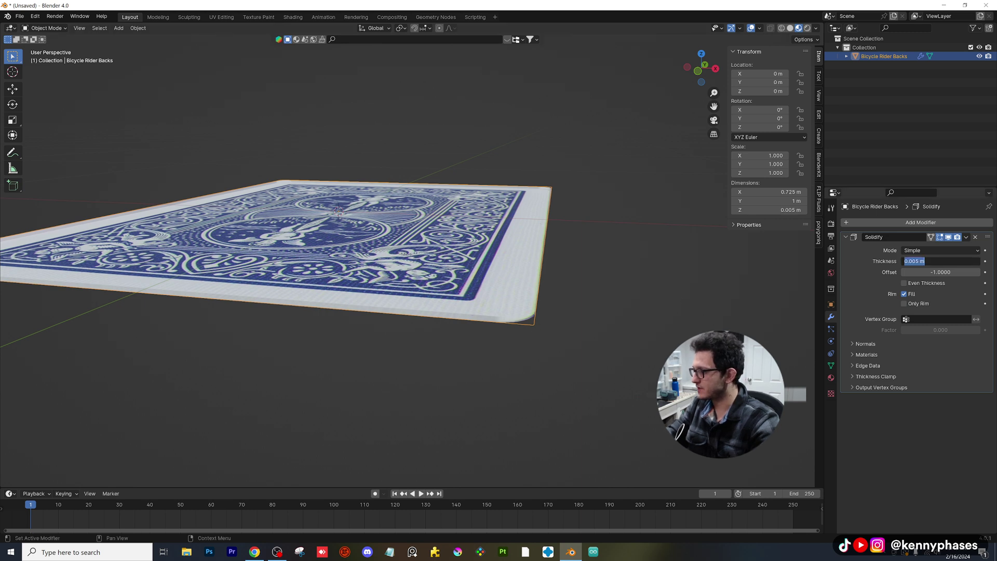
pyautogui.click(921, 261)
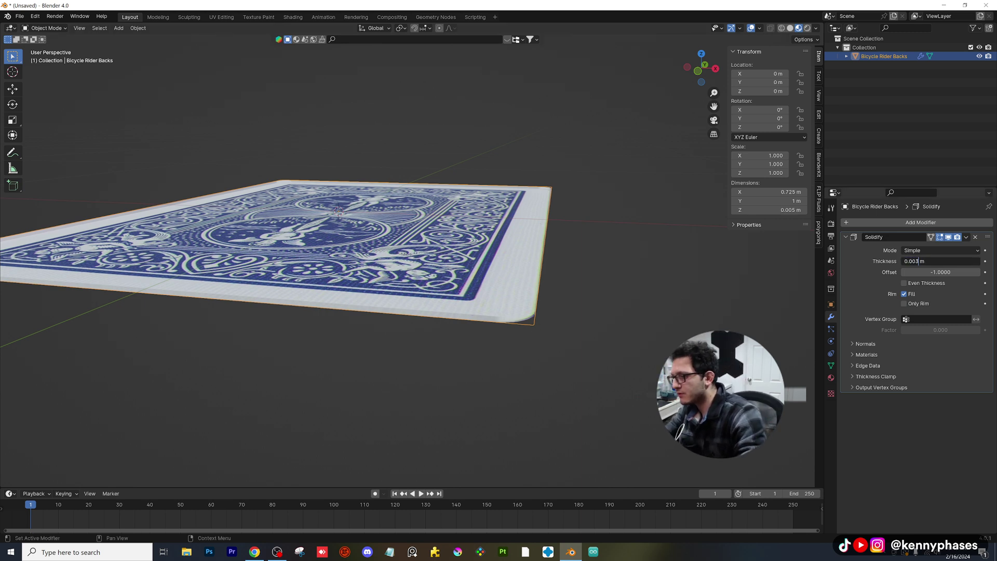
pyautogui.write('3')
pyautogui.press('Return')
# Inspect the card's mesh in Edit Mode with Solid shading, returning to Object Mode.
pyautogui.moveTo(571, 260); pyautogui.dragTo(606, 257, button='middle')
pyautogui.moveTo(411, 246); pyautogui.dragTo(408, 261, button='middle')
pyautogui.scroll(1, 407, 261)
pyautogui.press('Tab')
pyautogui.click(790, 28)
pyautogui.rightClick(407, 229)
pyautogui.click(408, 228)
pyautogui.rightClick(408, 229)
pyautogui.click(408, 228)
pyautogui.rightClick(408, 229)
pyautogui.click(409, 229)
pyautogui.press('Tab')
pyautogui.scroll(-1, 458, 234)
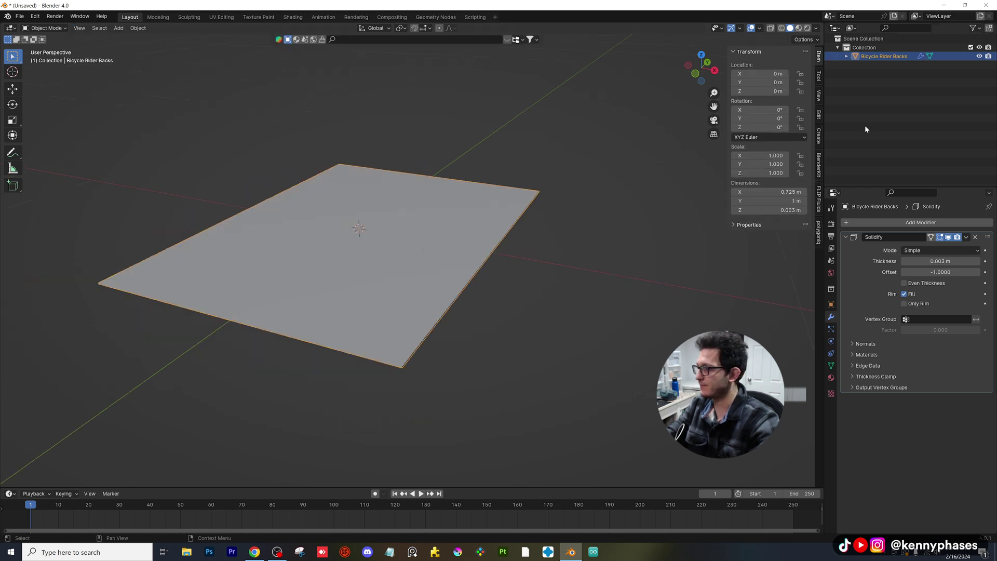
# Apply the Solidify modifier and check both faces of the card in Material Preview shading.
pyautogui.click(966, 236)
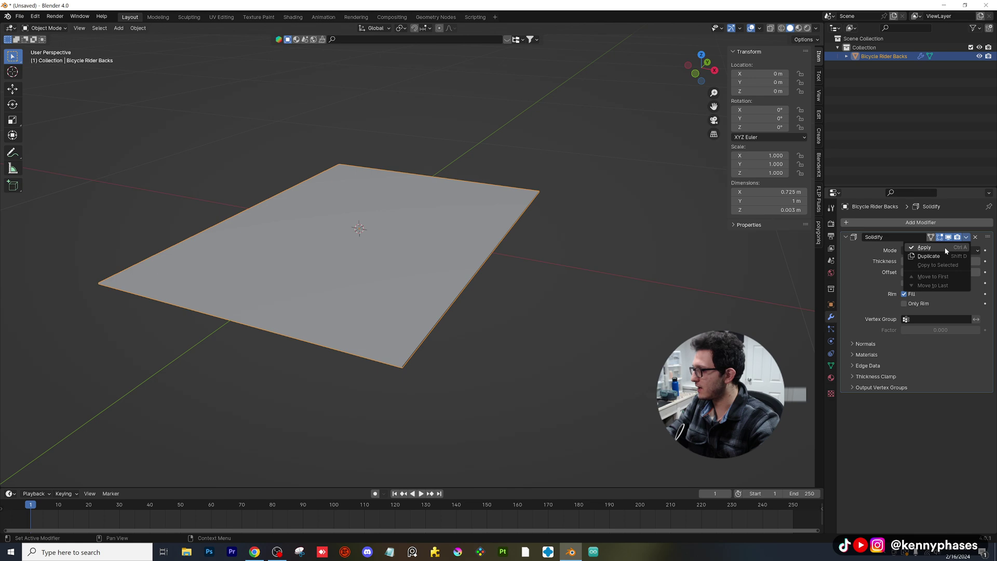
pyautogui.click(925, 248)
pyautogui.click(798, 28)
pyautogui.moveTo(476, 222); pyautogui.dragTo(487, 172, button='middle')
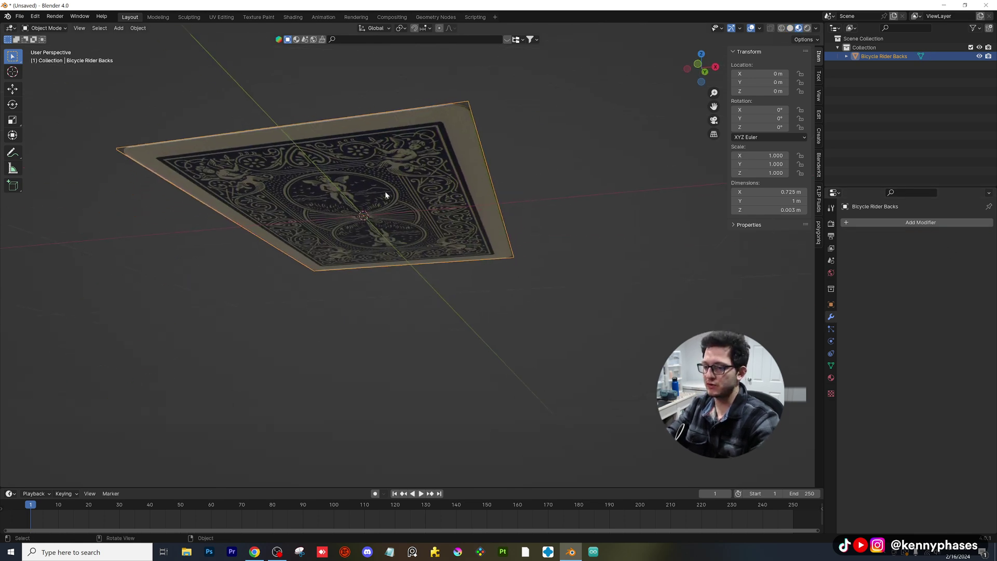
pyautogui.scroll(-1, 385, 194)
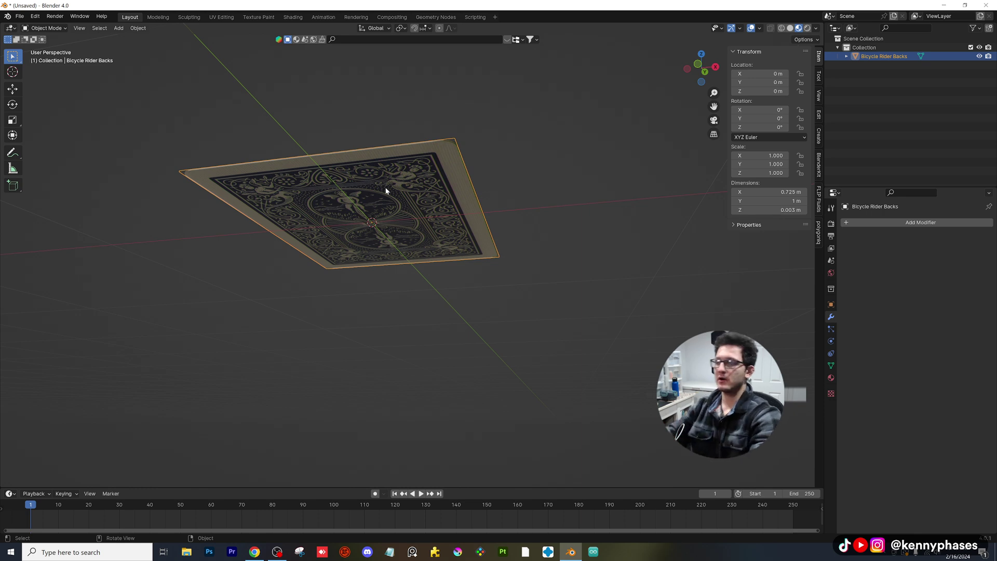
pyautogui.moveTo(391, 192); pyautogui.dragTo(469, 237, button='middle')
pyautogui.scroll(2, 424, 235)
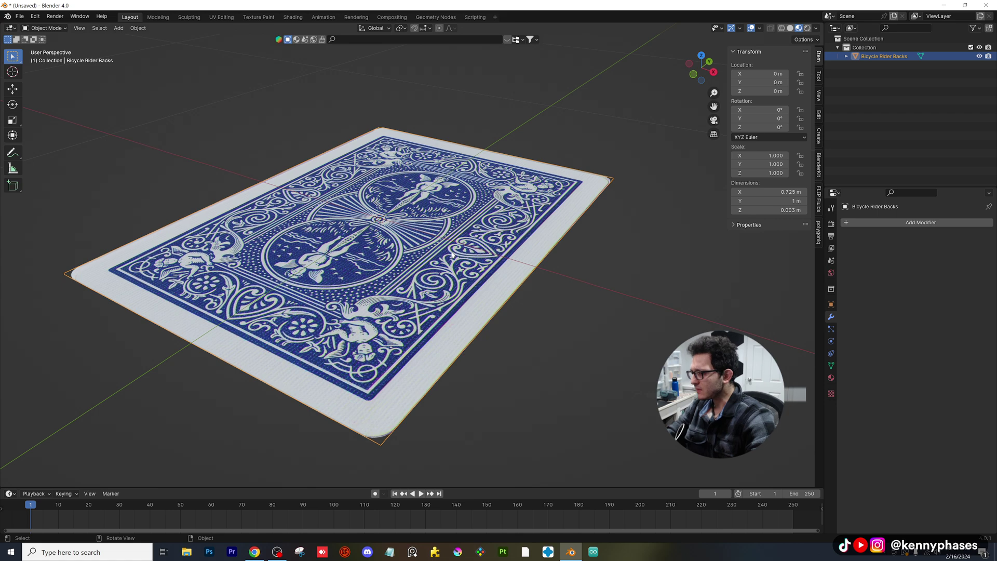
# Add an Array modifier to the card.
pyautogui.click(855, 222)
pyautogui.moveTo(855, 220)
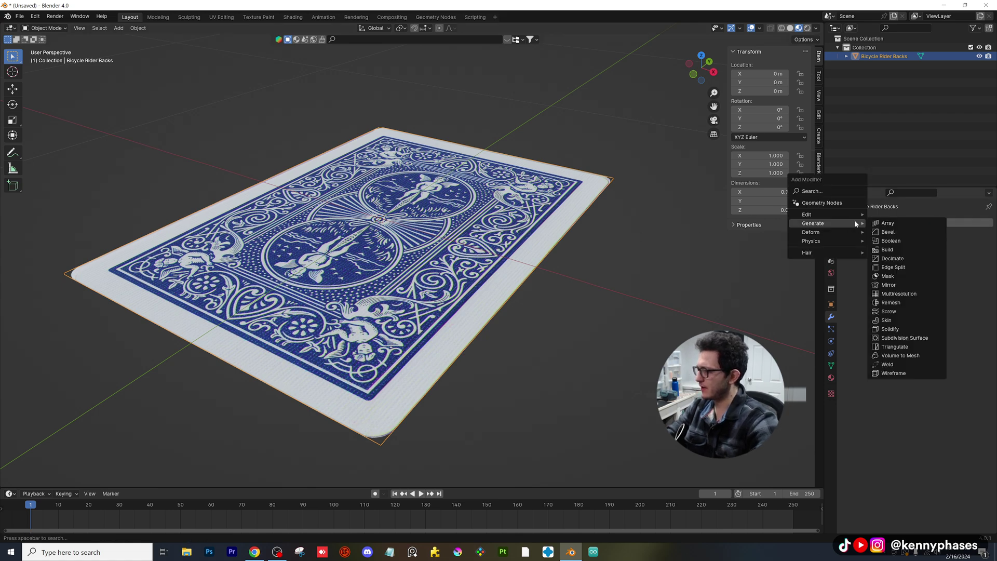
pyautogui.click(892, 227)
pyautogui.scroll(-3, 591, 259)
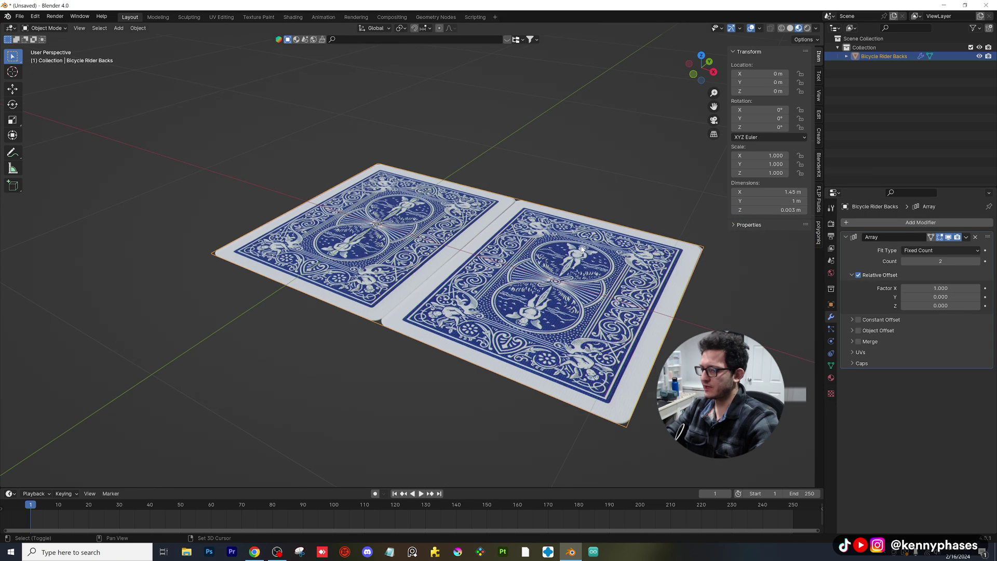
pyautogui.keyDown('shift'); pyautogui.moveTo(591, 260); pyautogui.dragTo(560, 244, button='middle'); pyautogui.keyUp('shift')
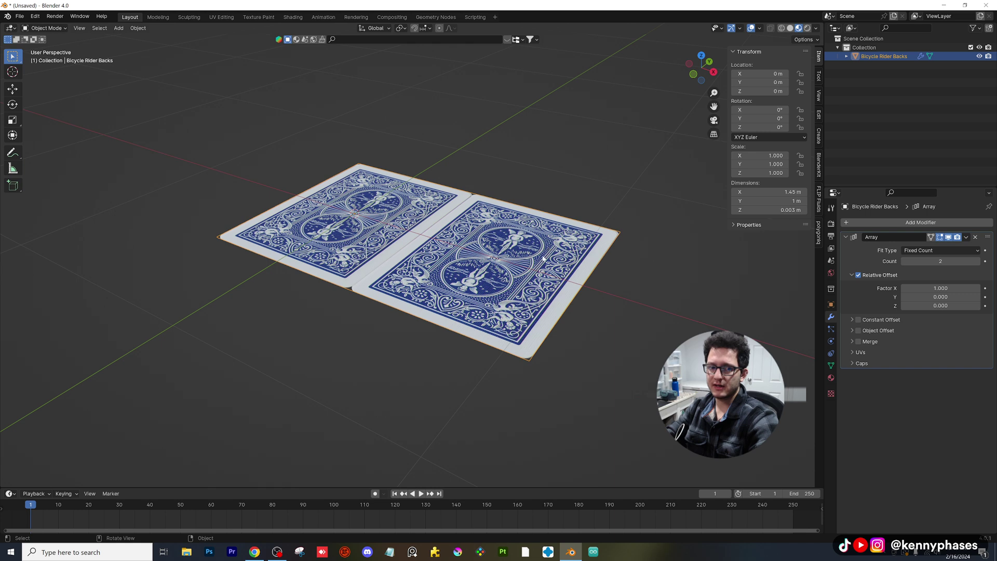
# Set the Array's relative offset factor to 0 in X and -1 in Z so the copy lies under the card.
pyautogui.doubleClick(941, 288)
pyautogui.write('0')
pyautogui.press('Tab')
pyautogui.press('Tab')
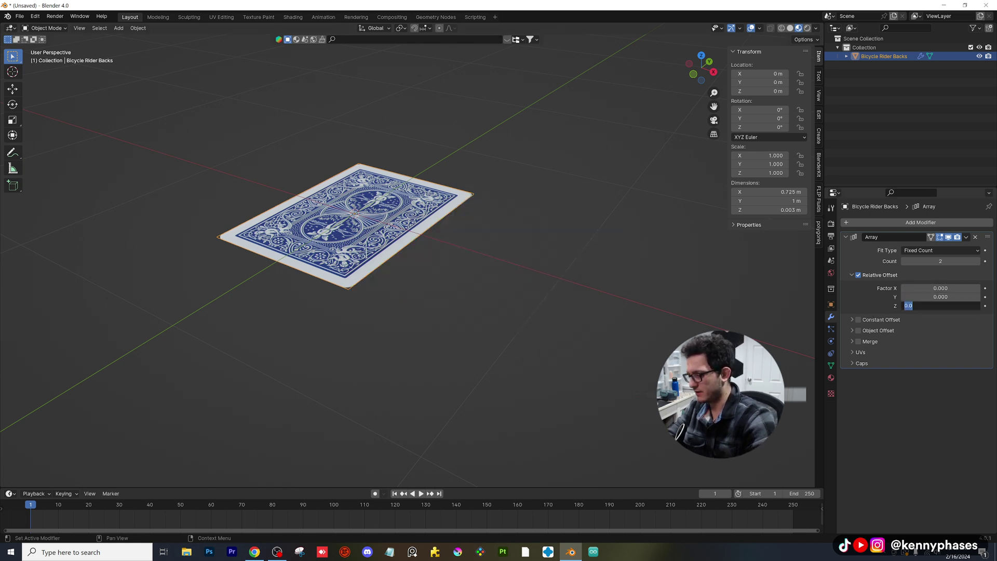
pyautogui.write('-3.33')
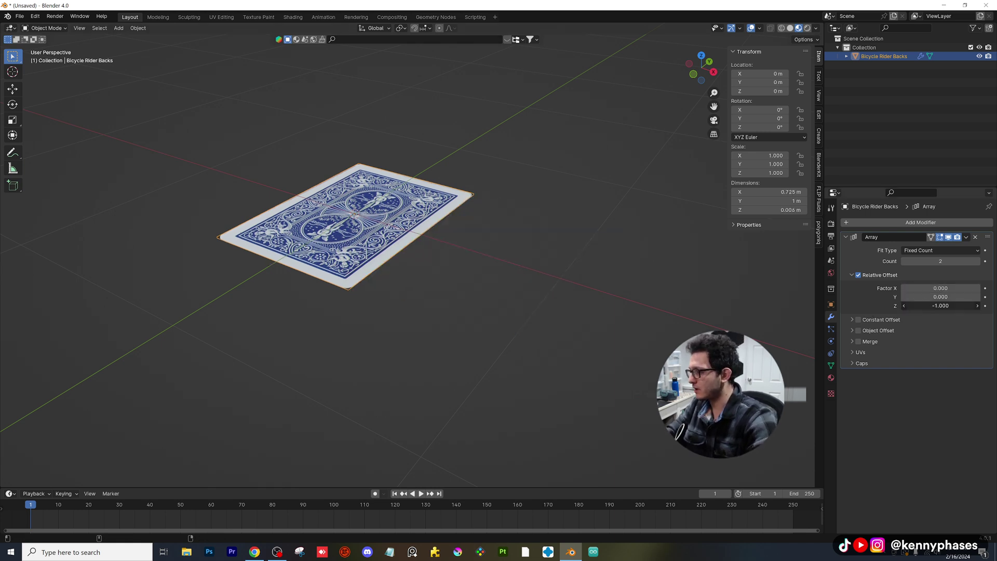
pyautogui.press('Return')
# Lower the Array's Z offset factor to -15.5, switch to Solid shading and enlarge the timeline while checking the gap between cards.
pyautogui.moveTo(941, 305); pyautogui.dragTo(893, 306)
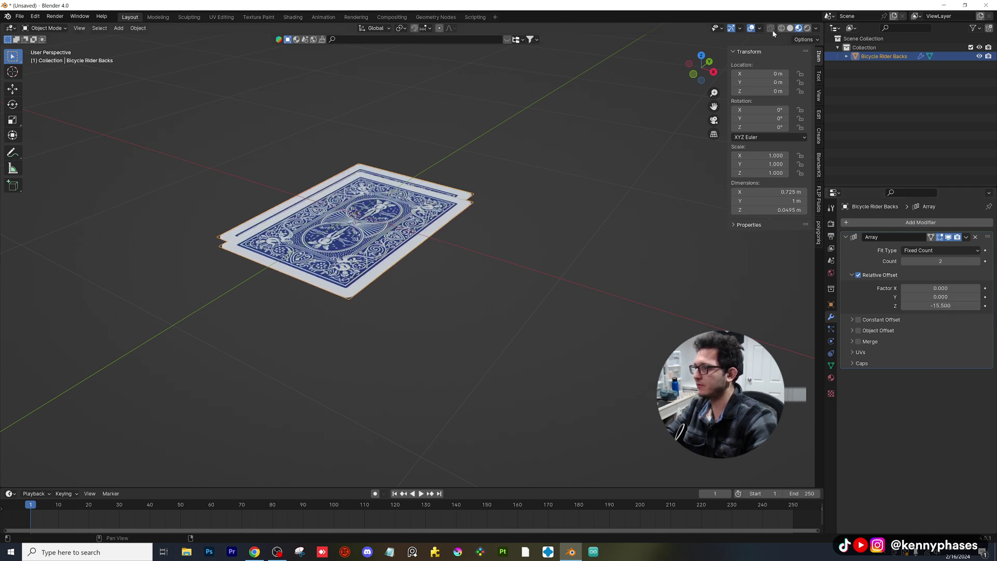
pyautogui.click(789, 28)
pyautogui.moveTo(392, 219); pyautogui.dragTo(459, 231, button='middle')
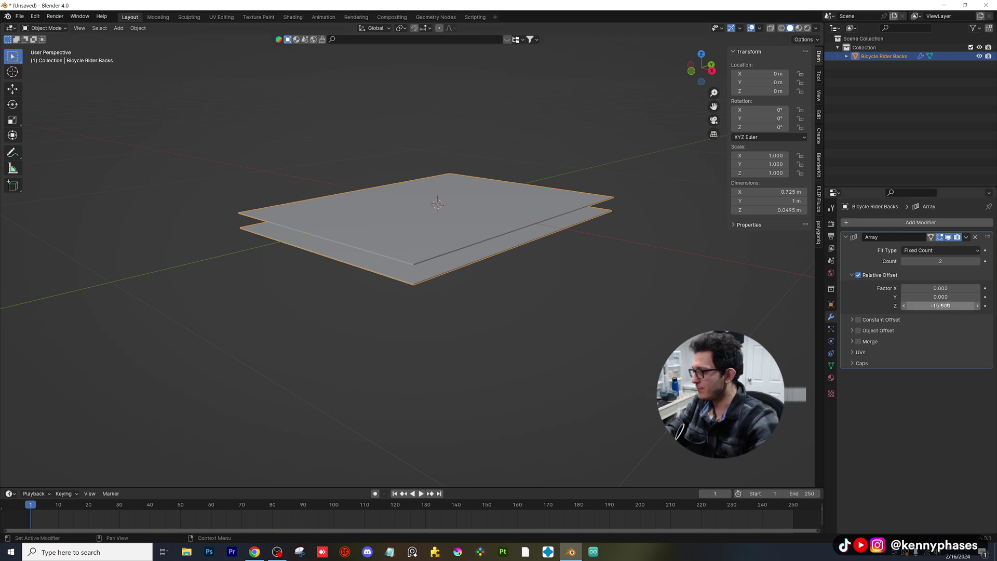
pyautogui.moveTo(512, 487); pyautogui.dragTo(506, 449)
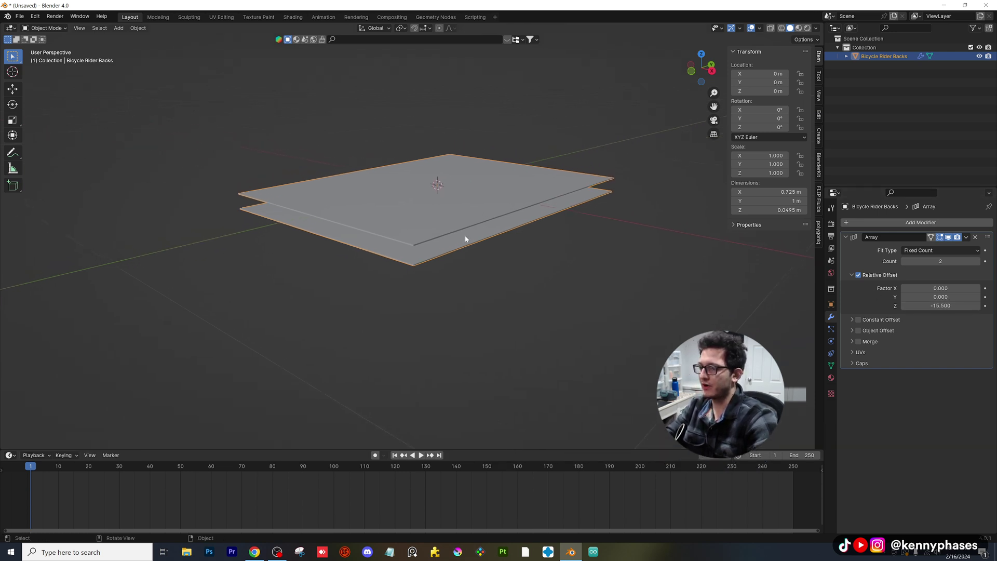
pyautogui.scroll(2, 465, 239)
pyautogui.scroll(-1, 463, 257)
pyautogui.keyDown('shift'); pyautogui.moveTo(462, 258); pyautogui.dragTo(405, 271, button='middle'); pyautogui.keyUp('shift')
pyautogui.scroll(-1, 394, 270)
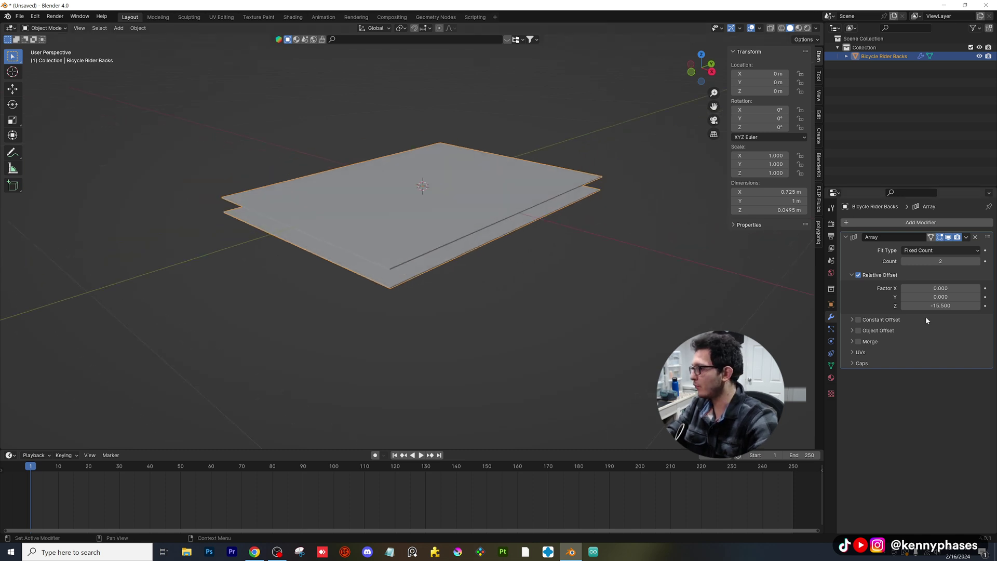
# Tighten the Array's Z offset factor to -1.44 and set the count to 52 cards.
pyautogui.moveTo(938, 306); pyautogui.dragTo(973, 306)
pyautogui.scroll(3, 501, 294)
pyautogui.keyDown('shift'); pyautogui.moveTo(400, 248); pyautogui.dragTo(418, 238, button='middle'); pyautogui.keyUp('shift')
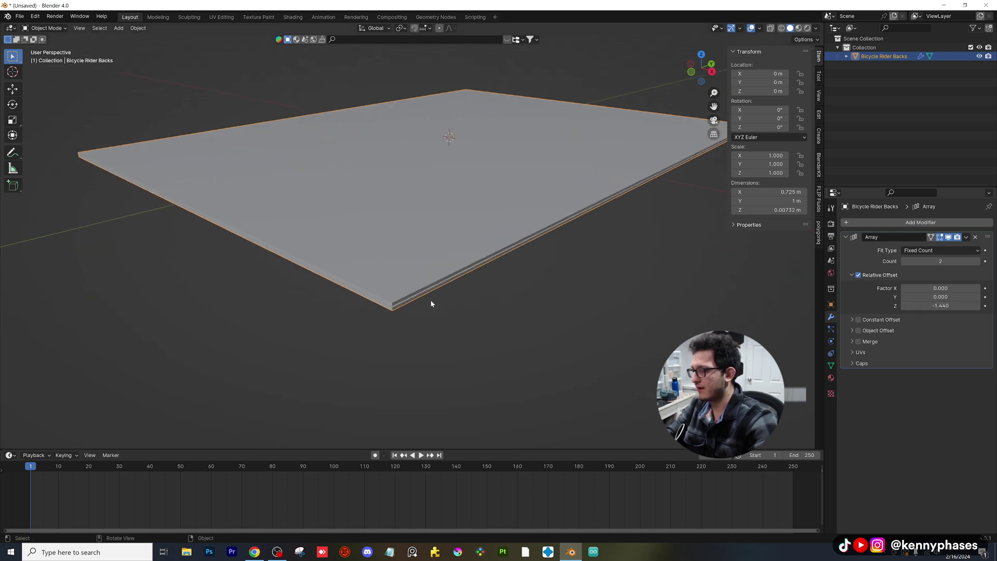
pyautogui.write('52')
pyautogui.press('Return')
pyautogui.scroll(-3, 505, 278)
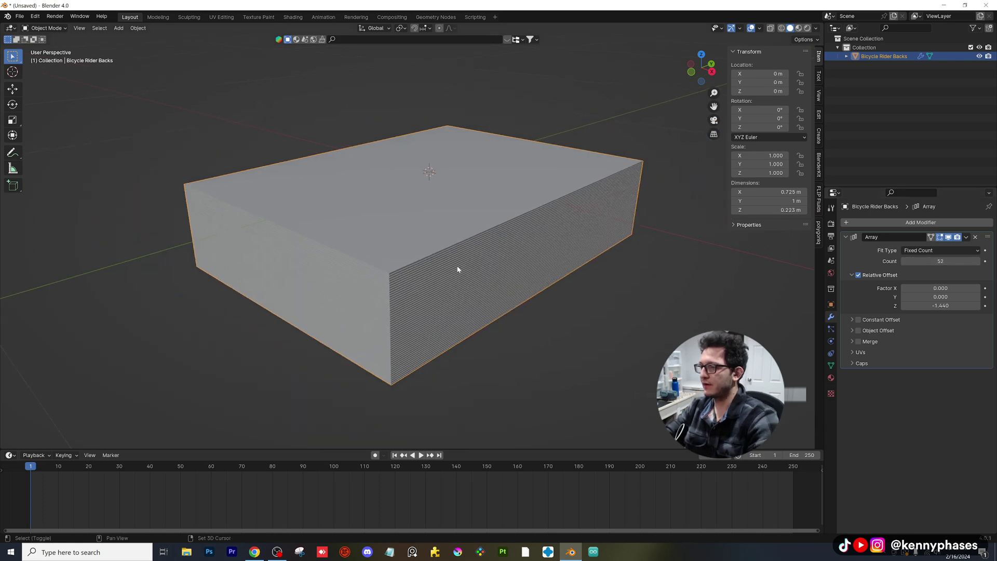
# Save the project as iuwediuwheihudew.blend in the Instagram-Blender-Files folder.
pyautogui.hotkey('ctrl', 's')
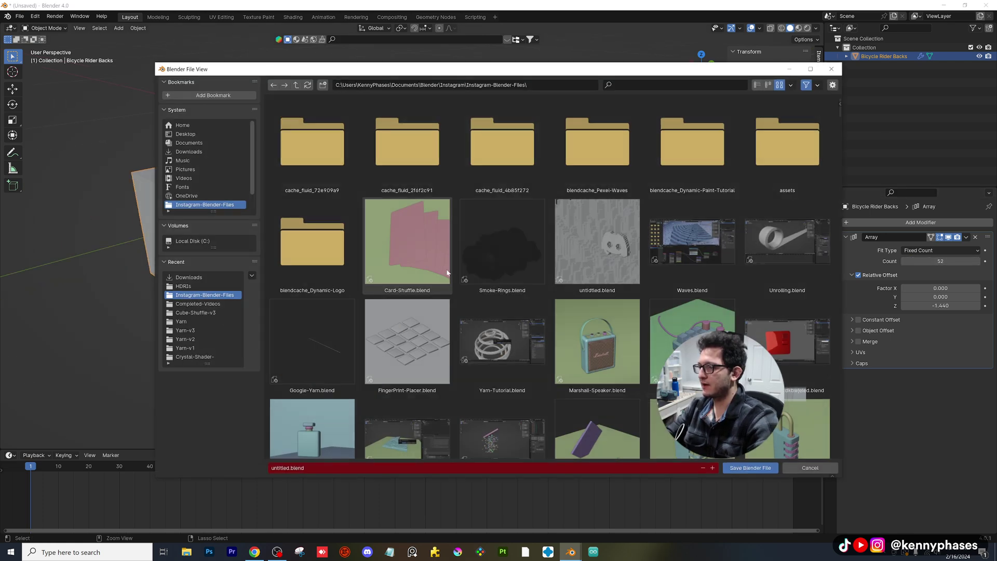
pyautogui.click(289, 467)
pyautogui.click(280, 468)
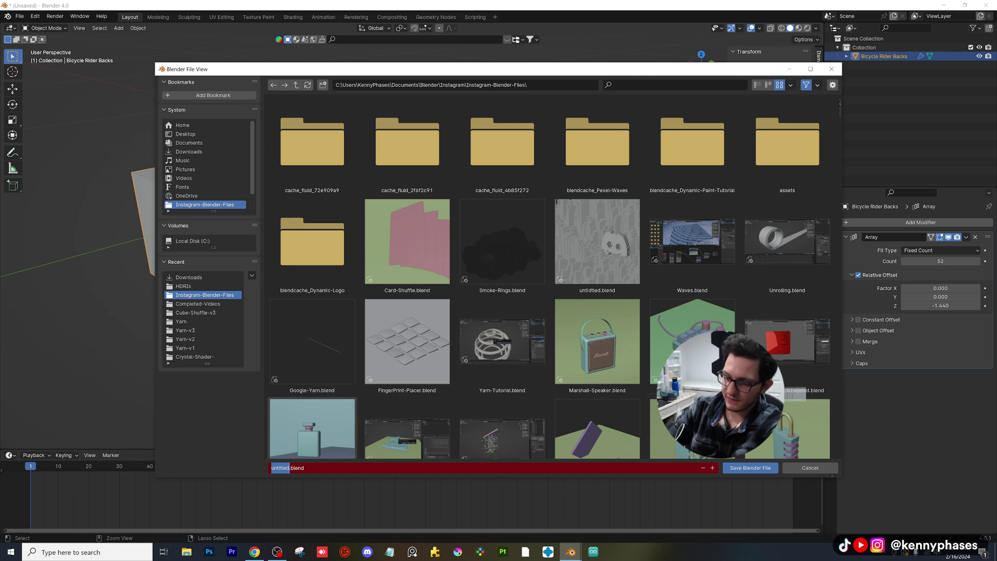
pyautogui.write('luwedluwhelhudew')
pyautogui.press('Return')
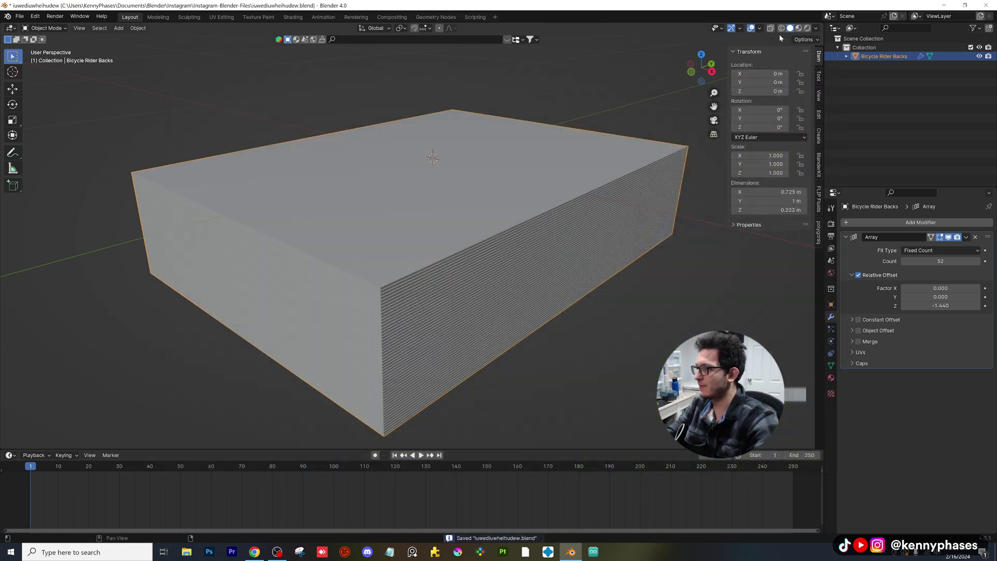
# Hide the Array modifier's result in the viewport and open the single card's mesh in Edit Mode.
pyautogui.scroll(-2, 723, 64)
pyautogui.click(948, 237)
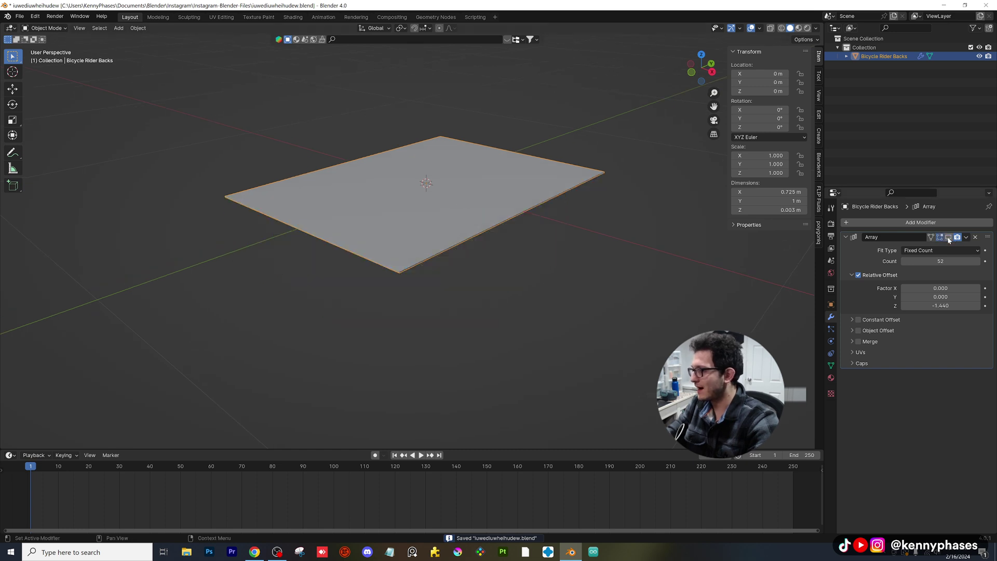
pyautogui.press('Tab')
# Select the short vertical edges at all four corners of the card.
pyautogui.scroll(3, 403, 310)
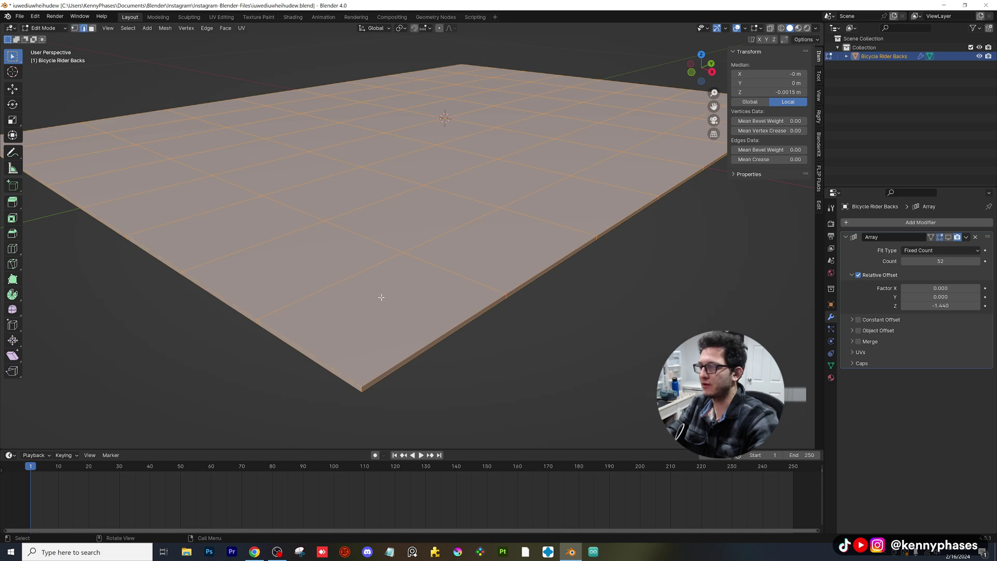
pyautogui.scroll(3, 382, 297)
pyautogui.click(353, 345)
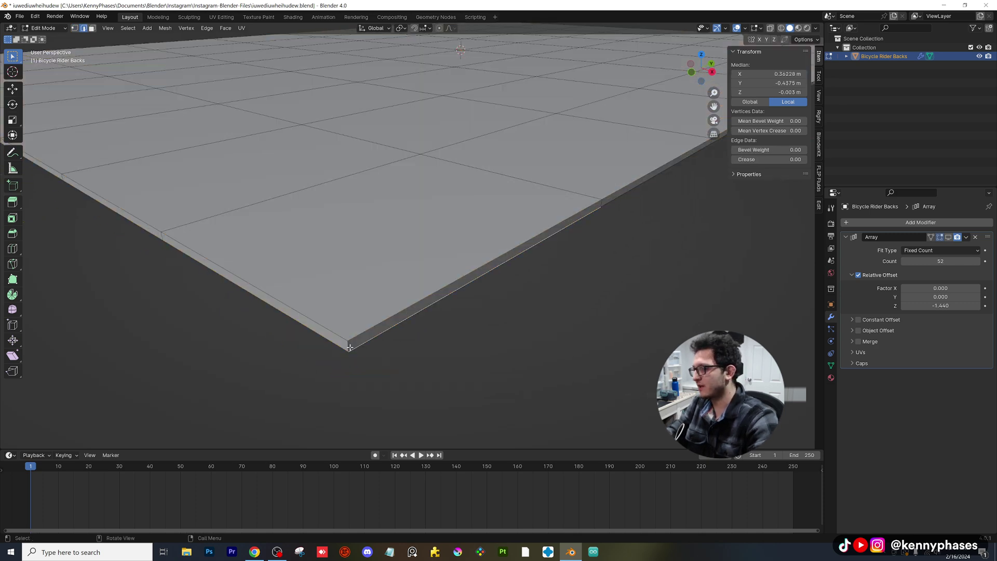
pyautogui.click(350, 346)
pyautogui.scroll(-4, 289, 274)
pyautogui.moveTo(289, 274); pyautogui.dragTo(395, 263, button='middle')
pyautogui.scroll(5, 430, 213)
pyautogui.keyDown('shift'); pyautogui.click(473, 101); pyautogui.keyUp('shift')
pyautogui.scroll(-5, 396, 173)
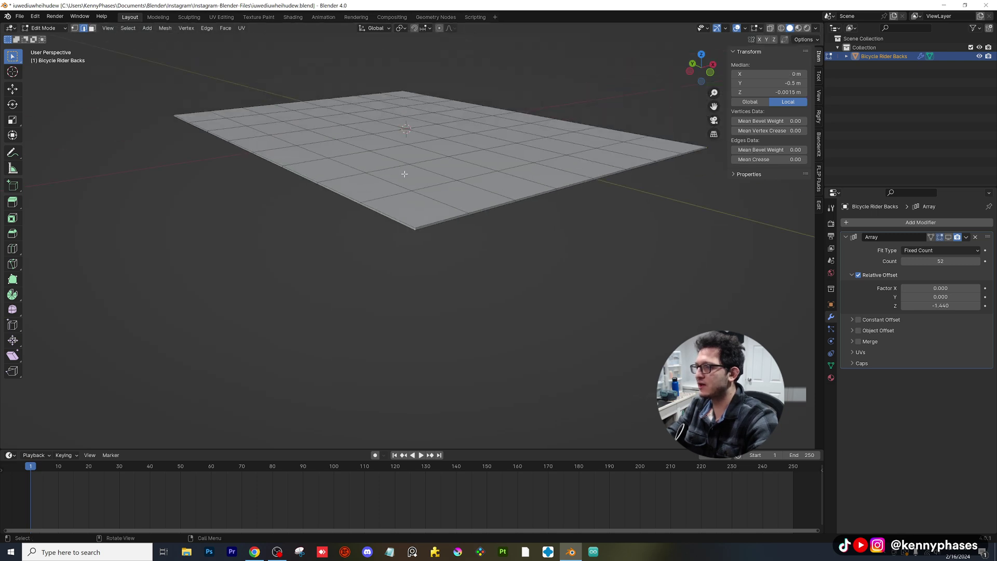
pyautogui.moveTo(396, 174); pyautogui.dragTo(433, 262, button='middle')
pyautogui.scroll(2, 432, 262)
pyautogui.scroll(-4, 444, 307)
pyautogui.moveTo(444, 306); pyautogui.dragTo(434, 232, button='middle')
pyautogui.scroll(2, 457, 234)
pyautogui.scroll(3, 457, 235)
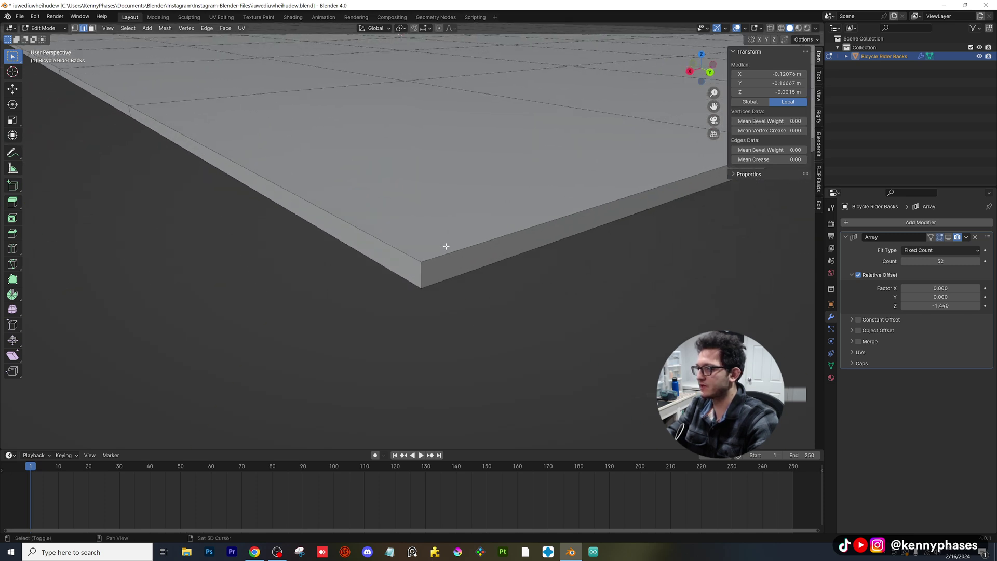
pyautogui.scroll(-10, 463, 201)
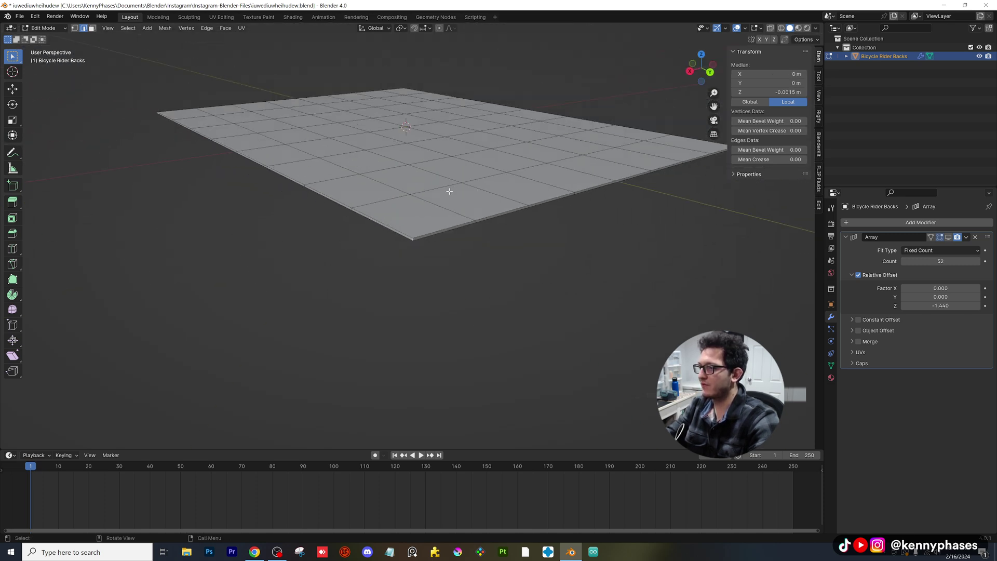
# Bevel the four corner edges about 0.03 m with 7 segments, matching the printed rounding in top view with Material Preview shading.
pyautogui.moveTo(447, 194); pyautogui.dragTo(436, 207, button='middle')
pyautogui.click(799, 28)
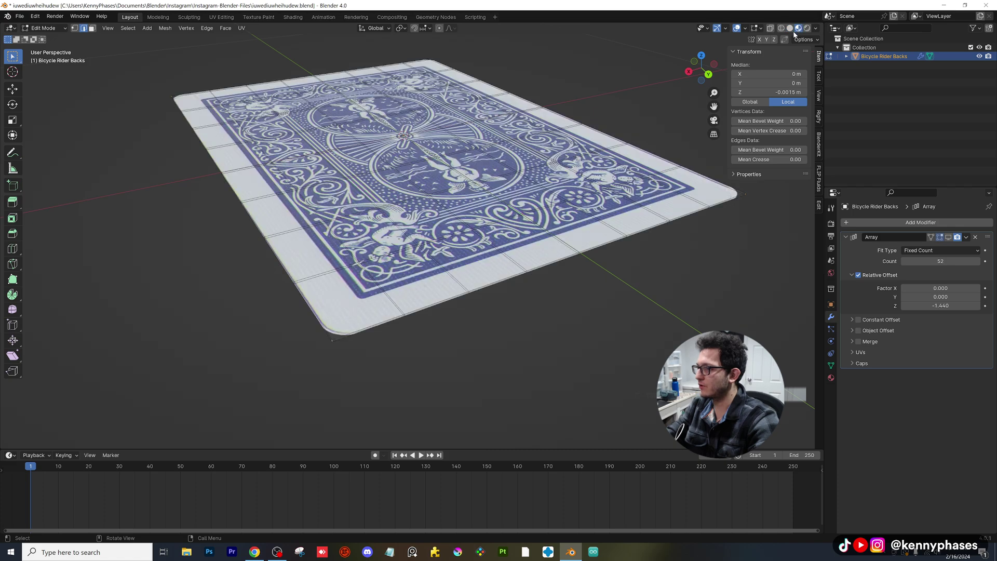
pyautogui.click(703, 55)
pyautogui.keyDown('shift'); pyautogui.moveTo(585, 171); pyautogui.dragTo(554, 336, button='middle'); pyautogui.keyUp('shift')
pyautogui.scroll(2, 567, 146)
pyautogui.hotkey('ctrl', 'b')
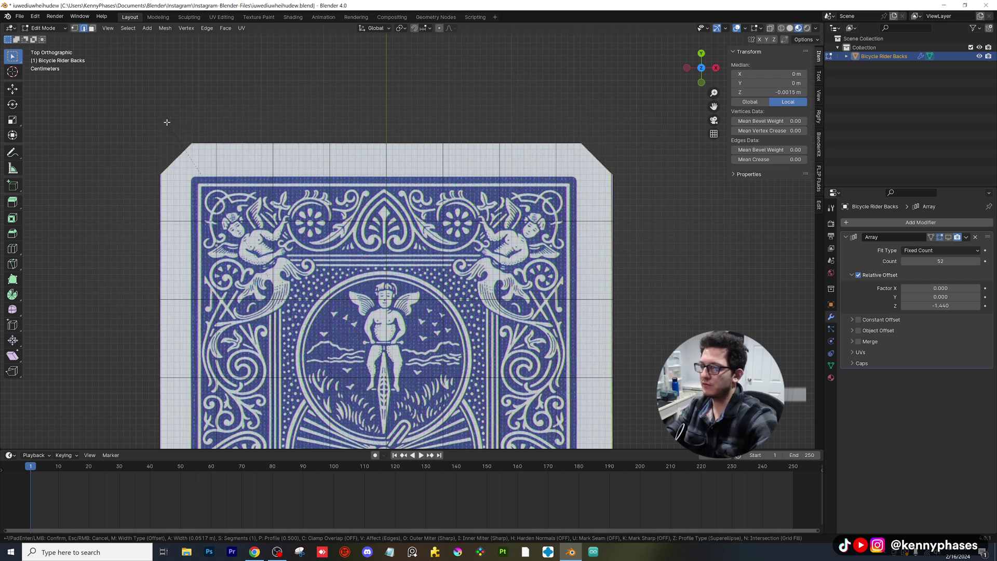
pyautogui.scroll(2, 167, 122)
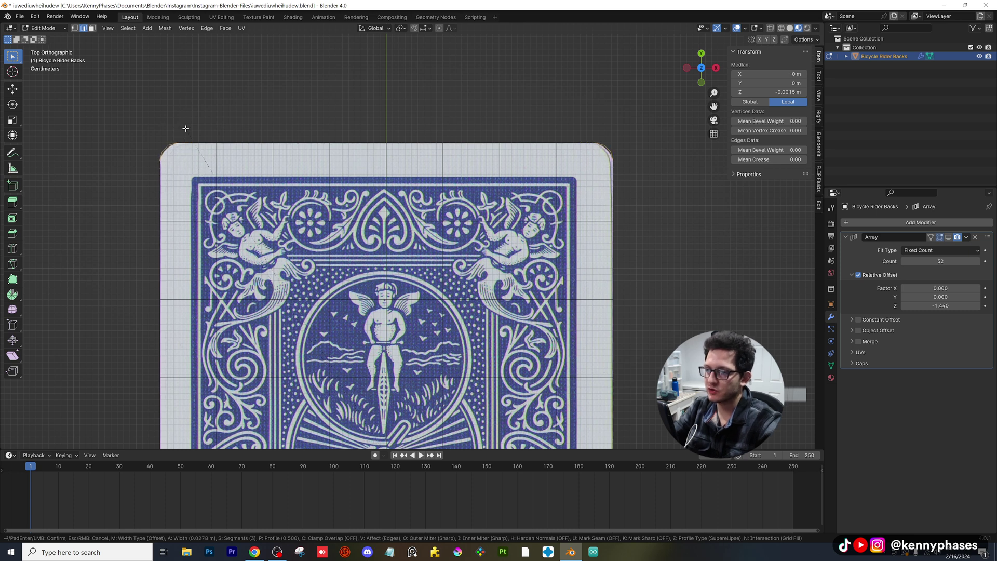
pyautogui.scroll(2, 202, 133)
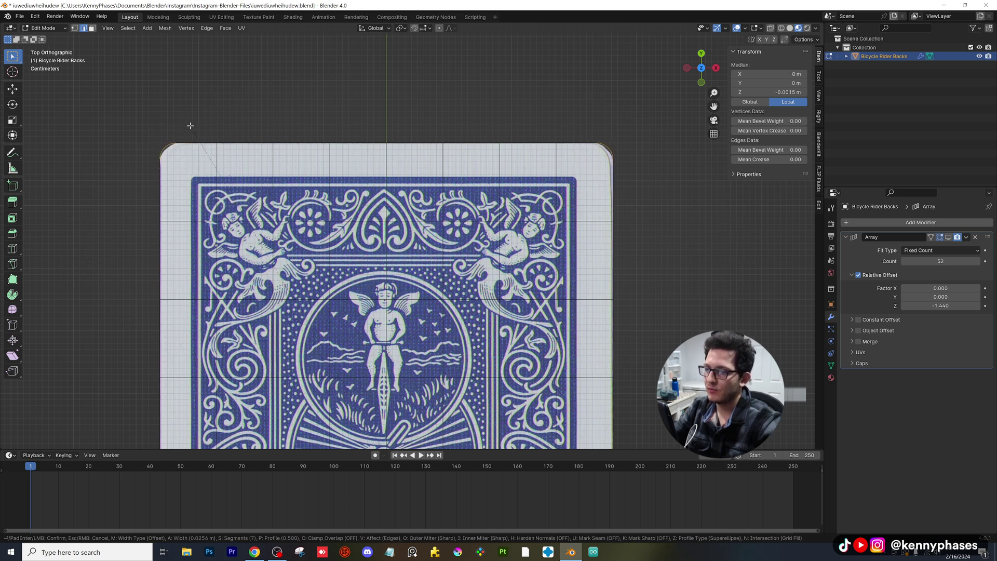
pyautogui.click(185, 121)
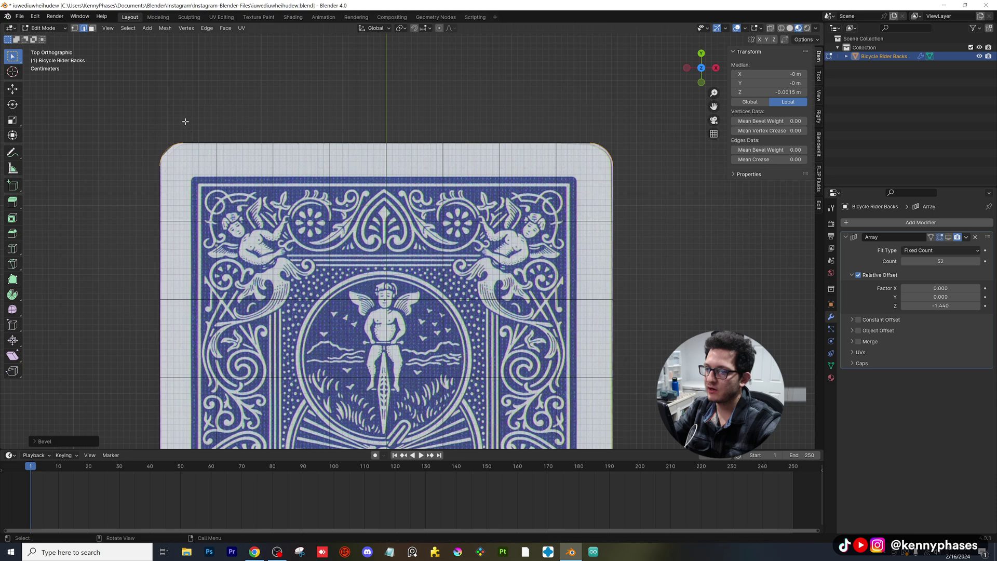
# Return to Object Mode, check the card's rounded corners and save the file.
pyautogui.scroll(-3, 287, 178)
pyautogui.moveTo(287, 178); pyautogui.dragTo(377, 143, button='middle')
pyautogui.press('Tab')
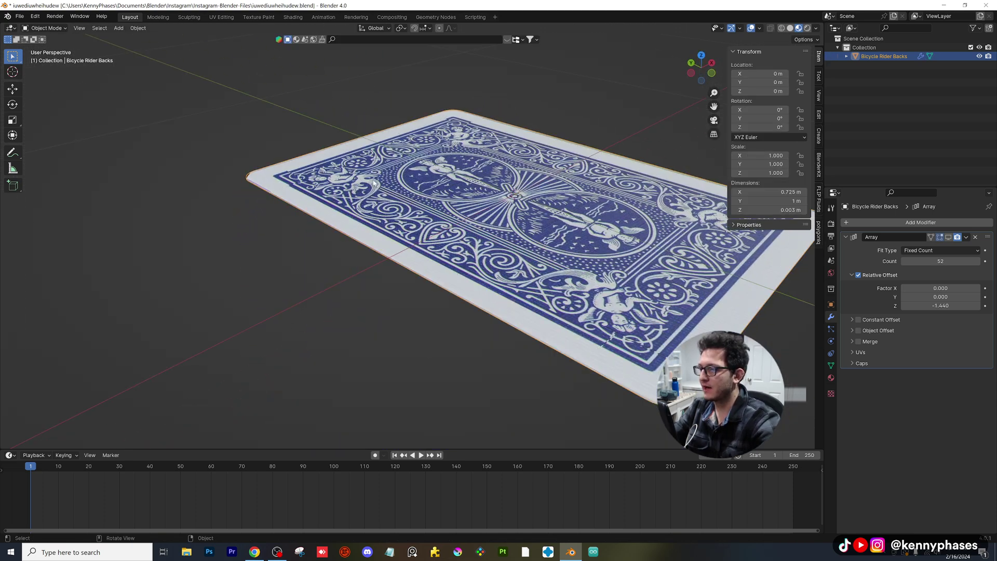
pyautogui.scroll(4, 320, 322)
pyautogui.click(394, 249)
pyautogui.scroll(-4, 416, 234)
pyautogui.moveTo(415, 228); pyautogui.dragTo(434, 249, button='middle')
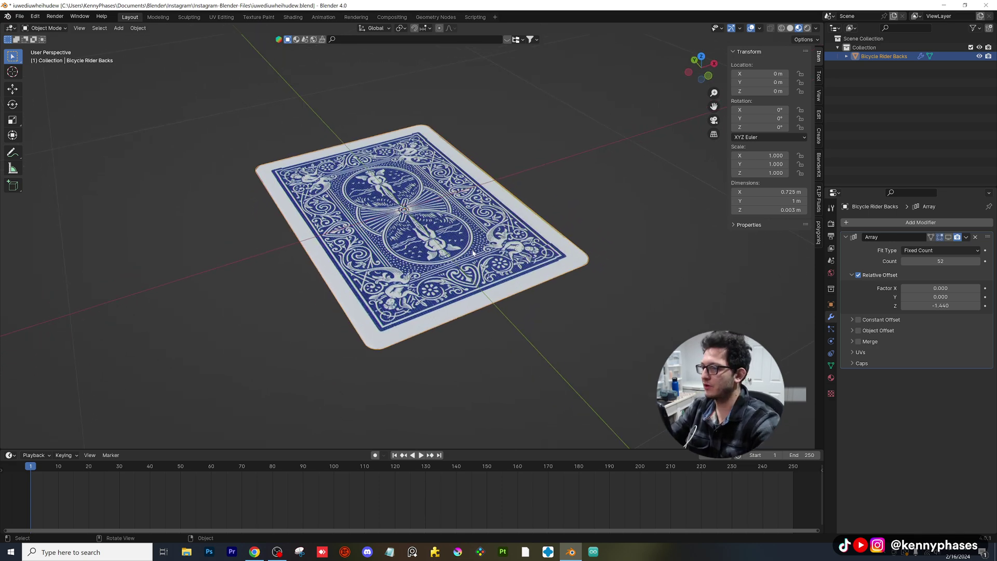
pyautogui.scroll(2, 468, 258)
pyautogui.hotkey('ctrl', 's')
# Open the Shading workspace with the card and its material nodes in view.
pyautogui.click(290, 17)
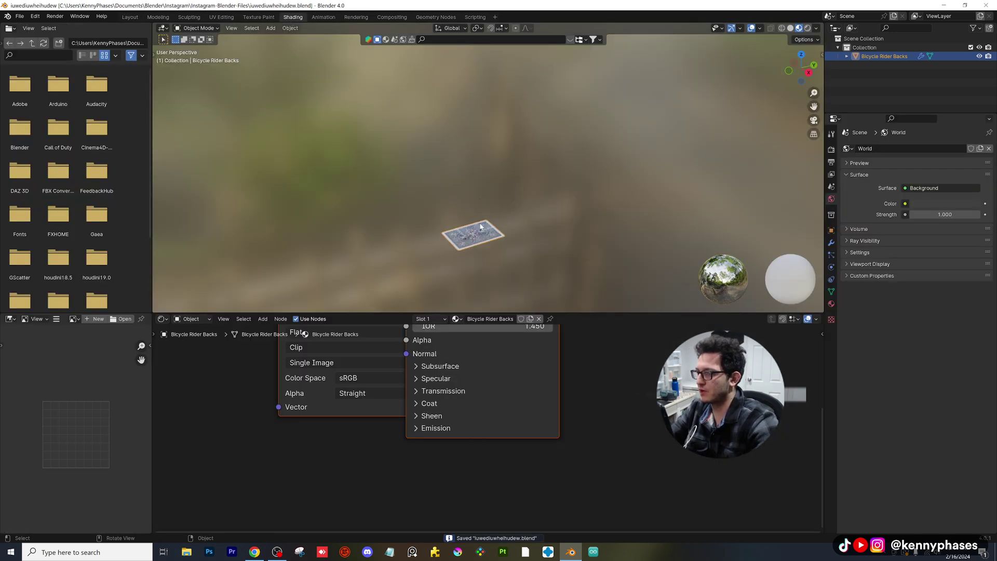
pyautogui.scroll(3, 472, 156)
pyautogui.moveTo(467, 149); pyautogui.dragTo(464, 192, button='middle')
pyautogui.scroll(2, 467, 156)
pyautogui.scroll(1, 554, 250)
pyautogui.scroll(-6, 585, 381)
pyautogui.moveTo(580, 357); pyautogui.dragTo(596, 395, button='middle')
# Move the Bicycle Rider Backs image texture node away from the Principled BSDF and place a duplicate of it below.
pyautogui.click(434, 367)
pyautogui.moveTo(404, 371); pyautogui.dragTo(297, 358)
pyautogui.scroll(-2, 410, 392)
pyautogui.moveTo(419, 384)
pyautogui.mouseDown(button='middle')
pyautogui.moveTo(439, 376)
pyautogui.moveTo(463, 340)
pyautogui.moveTo(424, 389)
pyautogui.mouseUp(button='middle')
pyautogui.hotkey('shift', 'd')
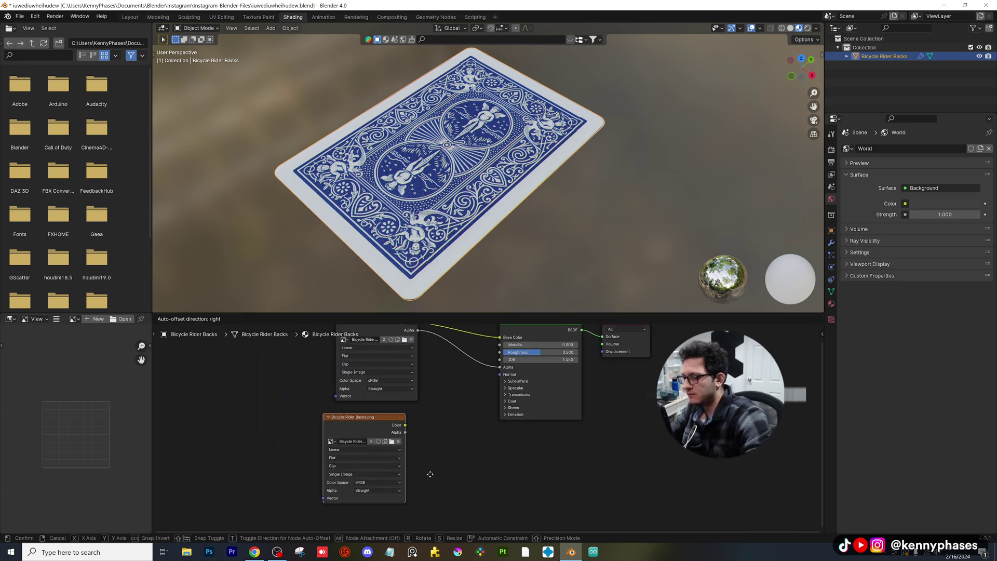
pyautogui.click(449, 437)
# Add a Bump node feeding the Principled BSDF's Normal and link the duplicated texture's Color to its Height.
pyautogui.hotkey('shift', 'a')
pyautogui.write('bump')
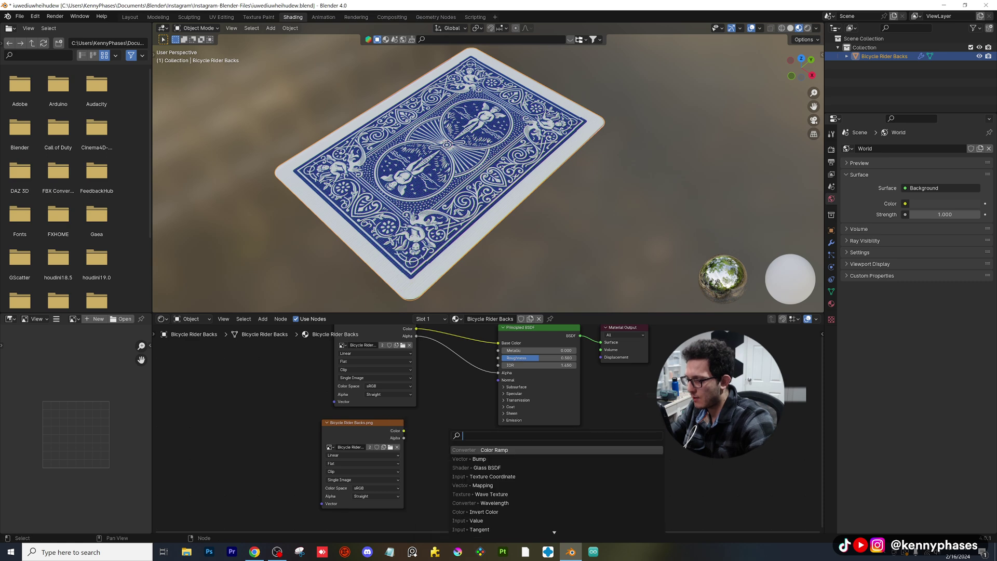
pyautogui.press('Return')
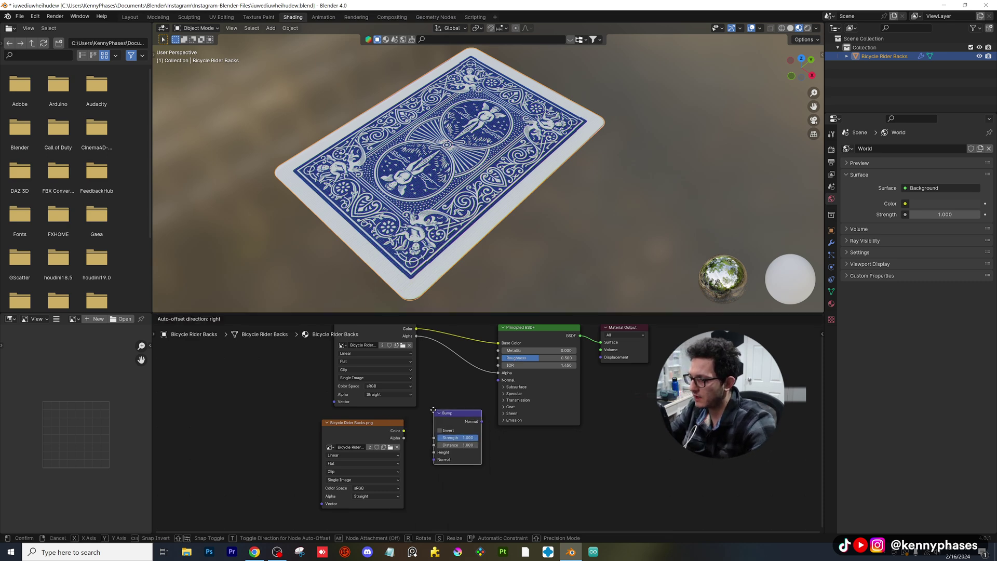
pyautogui.click(468, 415)
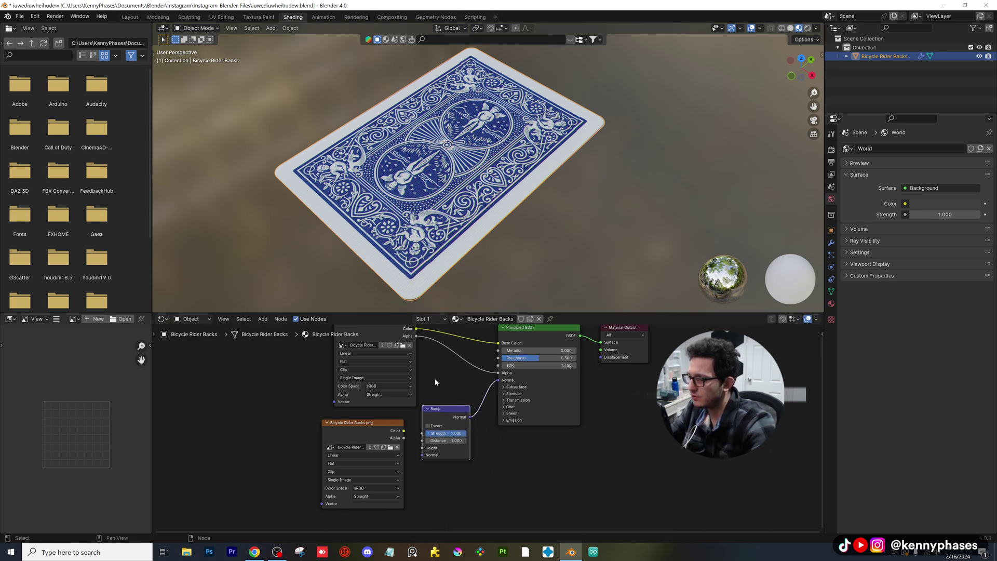
pyautogui.moveTo(403, 432); pyautogui.dragTo(431, 449)
pyautogui.scroll(2, 416, 226)
pyautogui.moveTo(478, 208); pyautogui.dragTo(520, 187, button='middle')
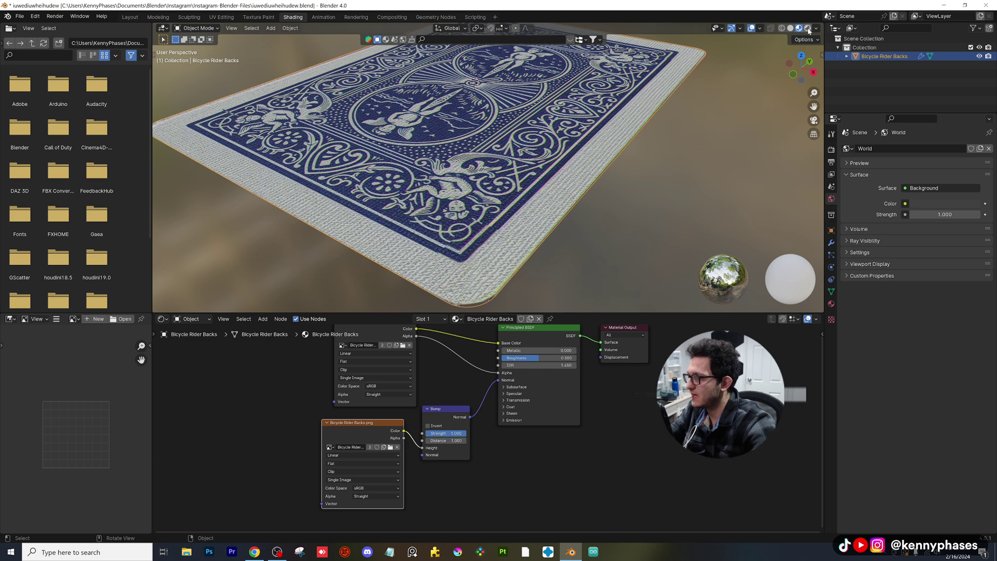
# Switch the viewport to Rendered shading and use an Environment Texture for the world background color.
pyautogui.press('z')
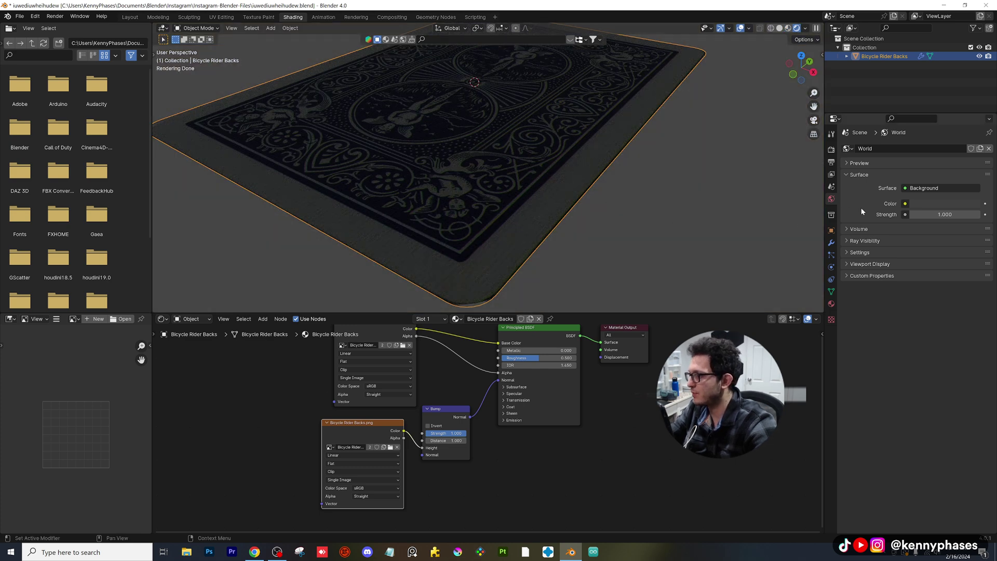
pyautogui.click(904, 203)
pyautogui.click(713, 243)
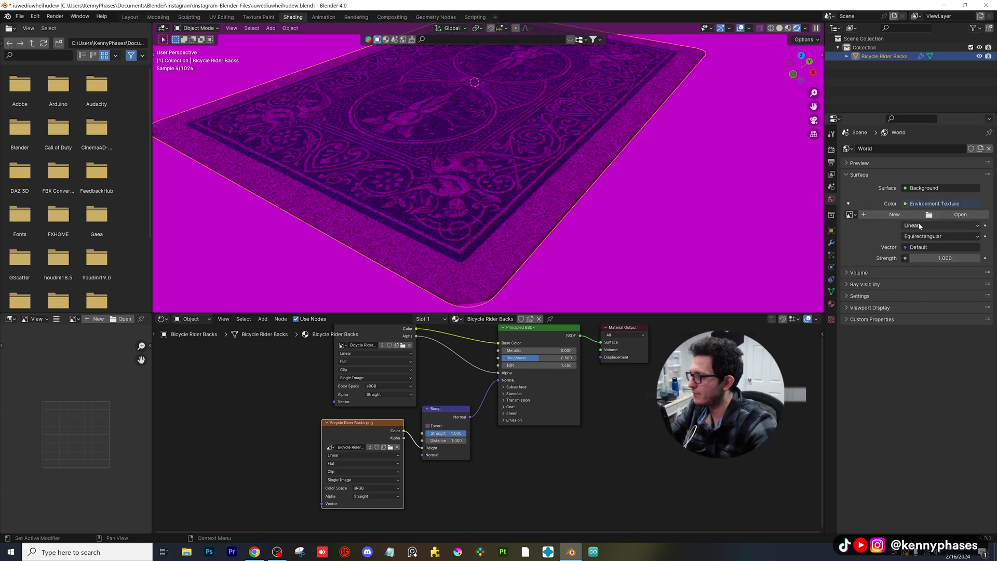
# Load blue_photo_studio_4k.hdr from the HDRIs folder as the world's environment texture image.
pyautogui.click(958, 214)
pyautogui.click(210, 288)
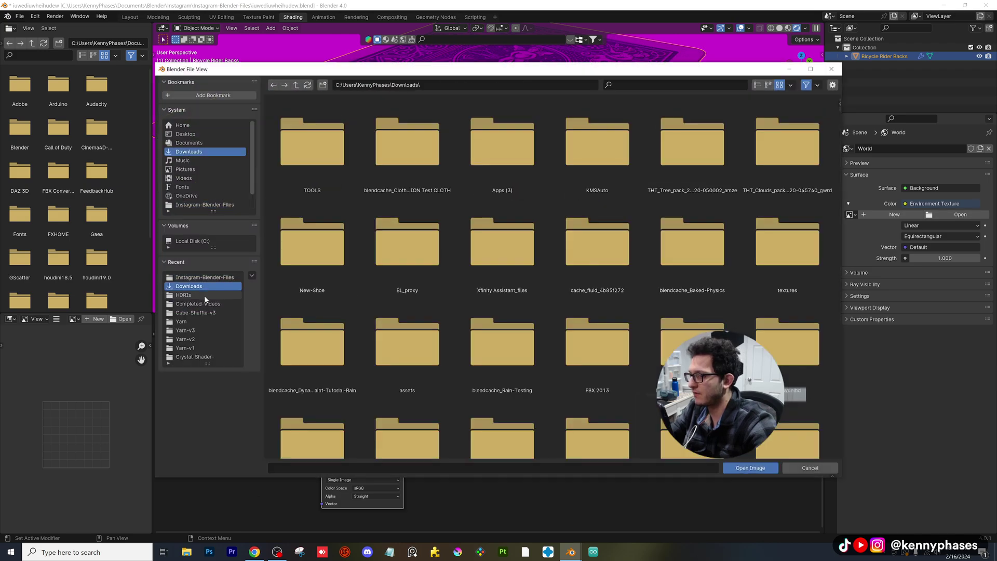
pyautogui.click(206, 296)
pyautogui.doubleClick(597, 143)
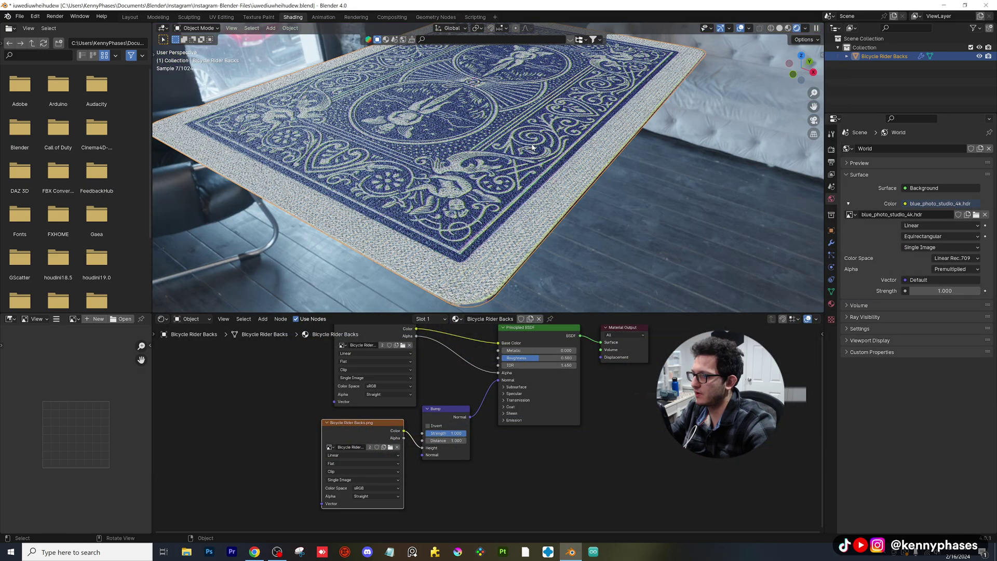
# Set the Bump node's strength to 0.25.
pyautogui.scroll(3, 530, 177)
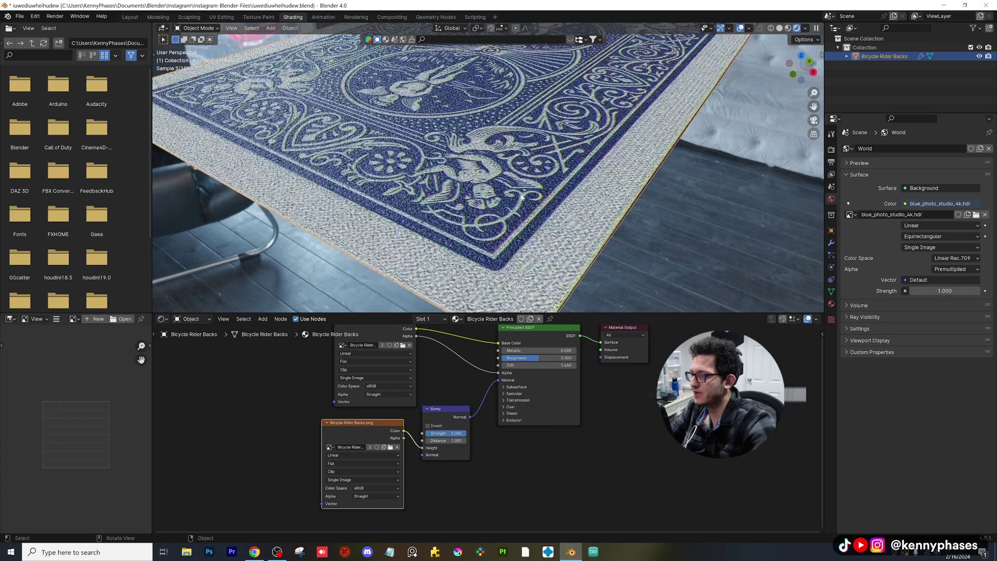
pyautogui.scroll(1, 487, 452)
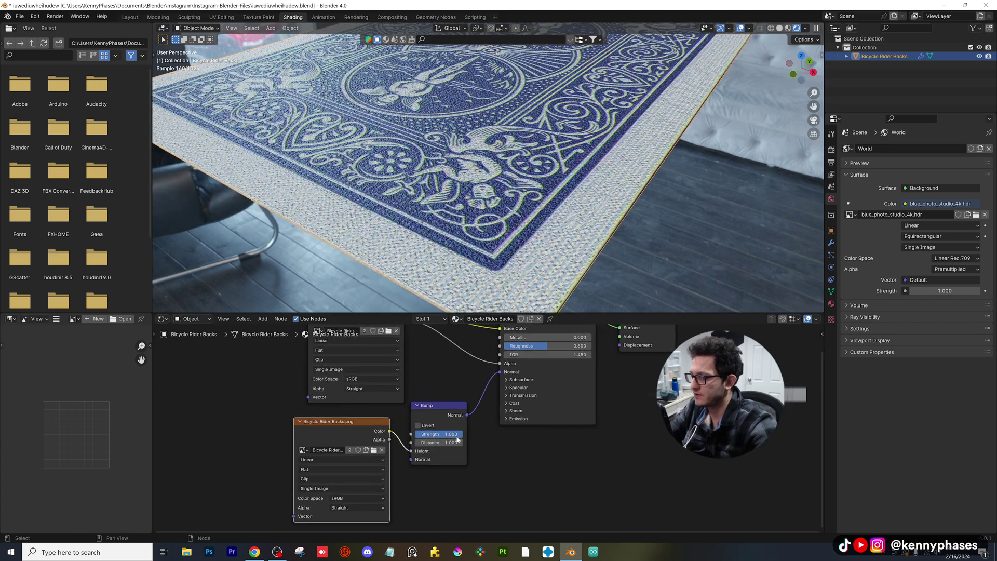
pyautogui.moveTo(457, 437); pyautogui.dragTo(419, 438)
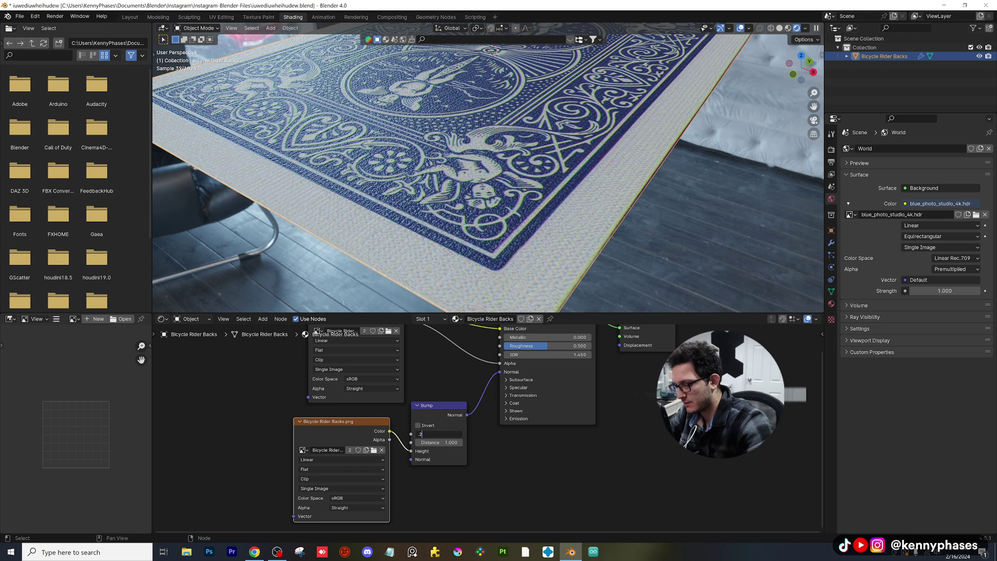
pyautogui.write('5')
pyautogui.press('Return')
pyautogui.scroll(5, 429, 184)
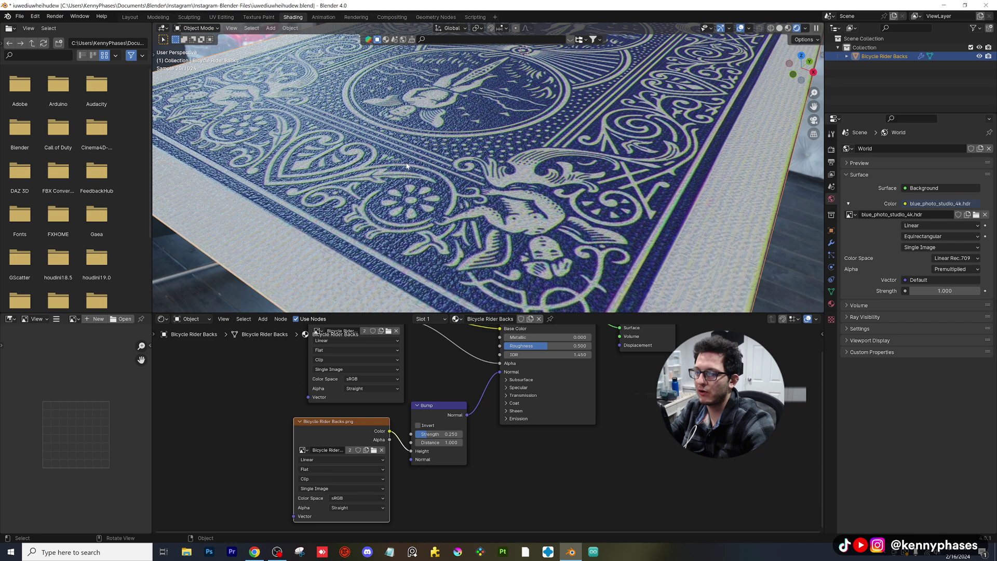
pyautogui.moveTo(548, 347); pyautogui.dragTo(521, 347)
pyautogui.click(521, 346)
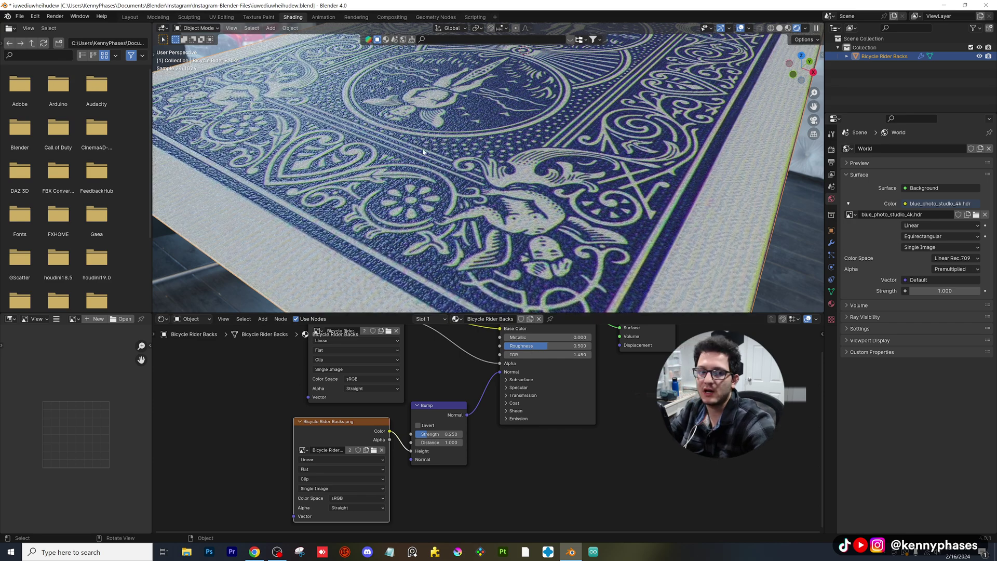
# Save the Blender file and return to the Layout workspace.
pyautogui.scroll(-3, 422, 152)
pyautogui.moveTo(490, 146); pyautogui.dragTo(455, 162, button='middle')
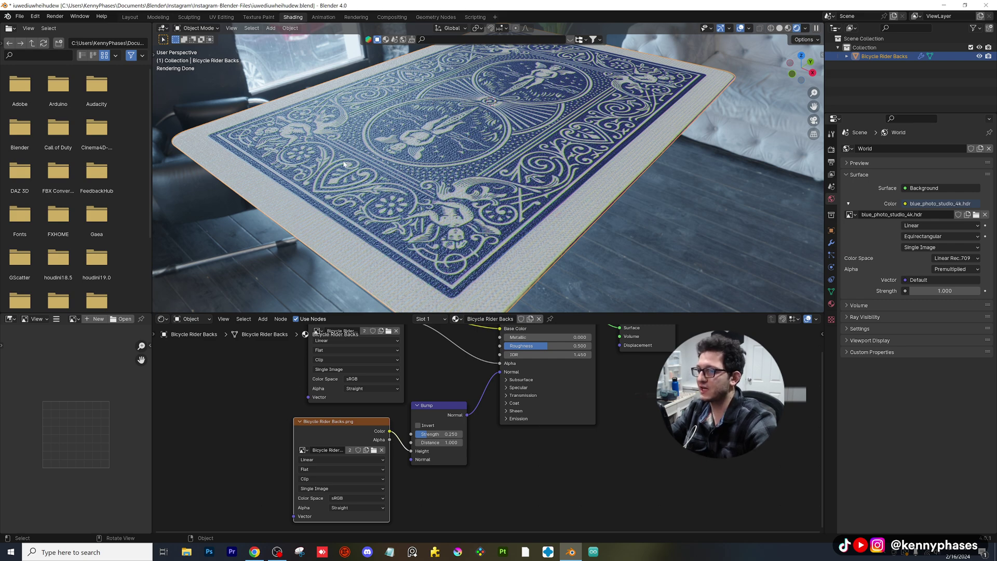
pyautogui.hotkey('ctrl', 's')
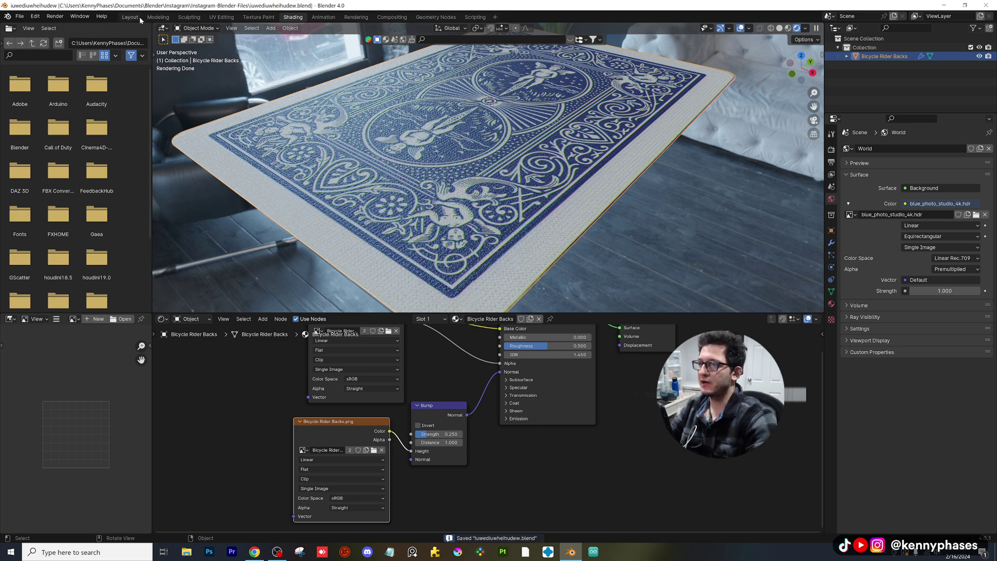
pyautogui.click(137, 18)
pyautogui.scroll(-2, 509, 170)
pyautogui.moveTo(509, 169)
pyautogui.mouseDown(button='middle')
pyautogui.moveTo(472, 227)
pyautogui.moveTo(421, 241)
pyautogui.moveTo(441, 182)
pyautogui.moveTo(445, 240)
pyautogui.moveTo(446, 200)
pyautogui.mouseUp(button='middle')
pyautogui.scroll(2, 421, 242)
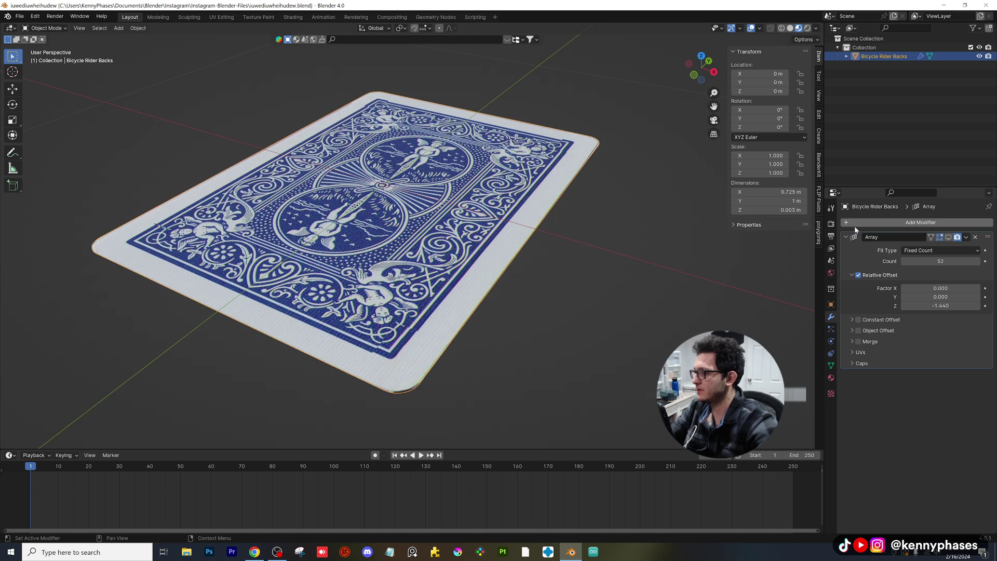
# Enable viewport display of the card's Array modifier and show the viewport in Solid shading.
pyautogui.scroll(-1, 688, 310)
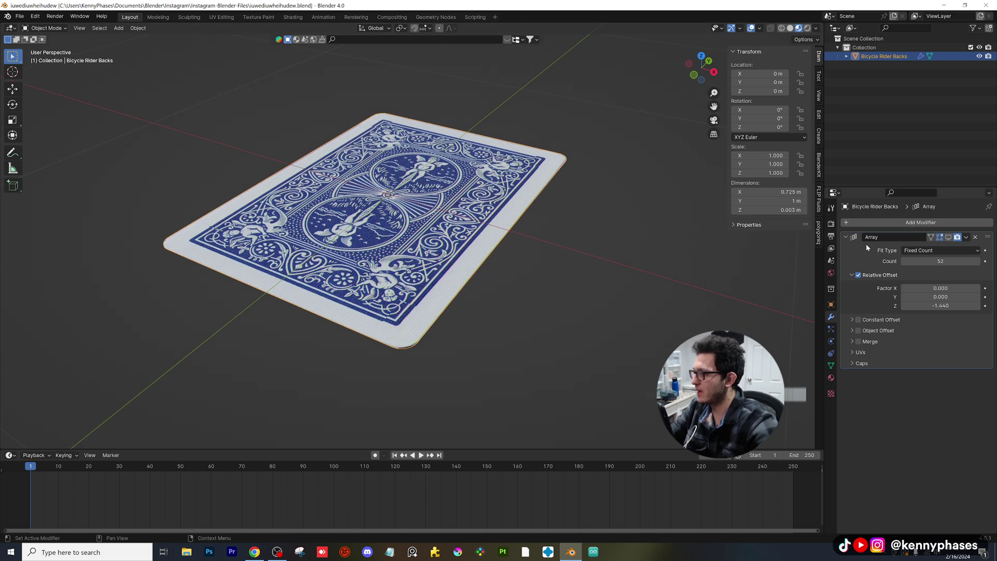
pyautogui.click(948, 237)
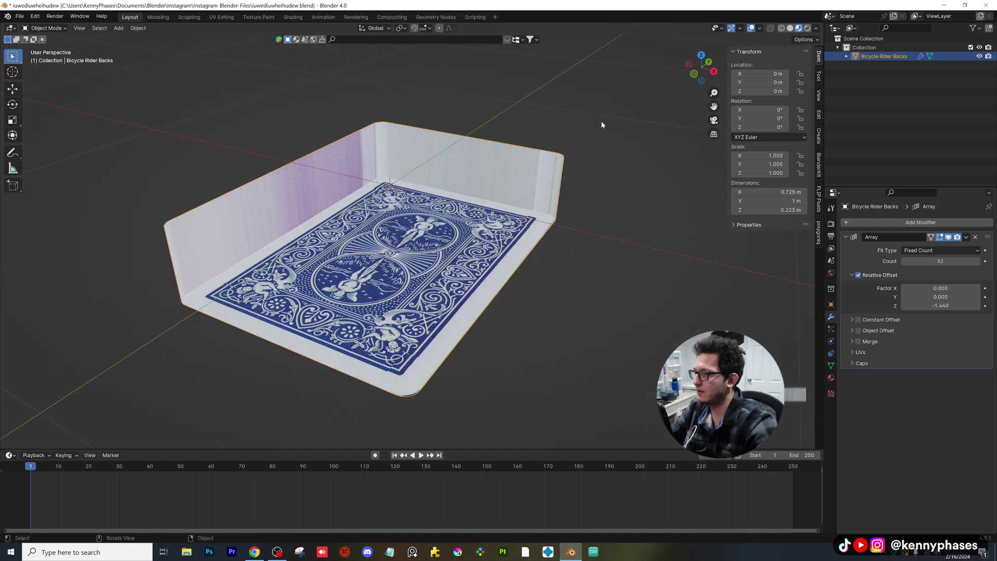
pyautogui.click(790, 28)
pyautogui.scroll(3, 490, 207)
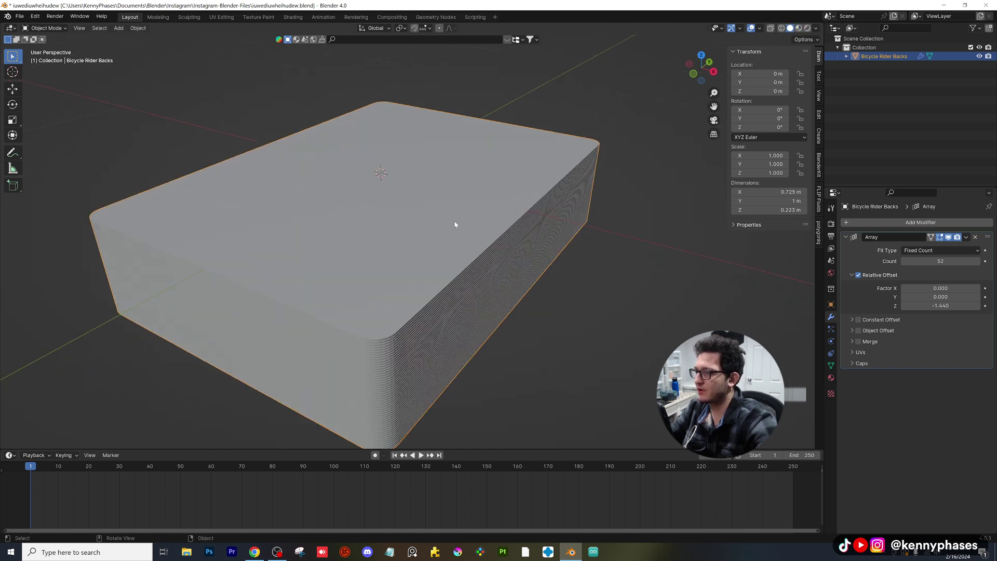
pyautogui.scroll(-1, 391, 256)
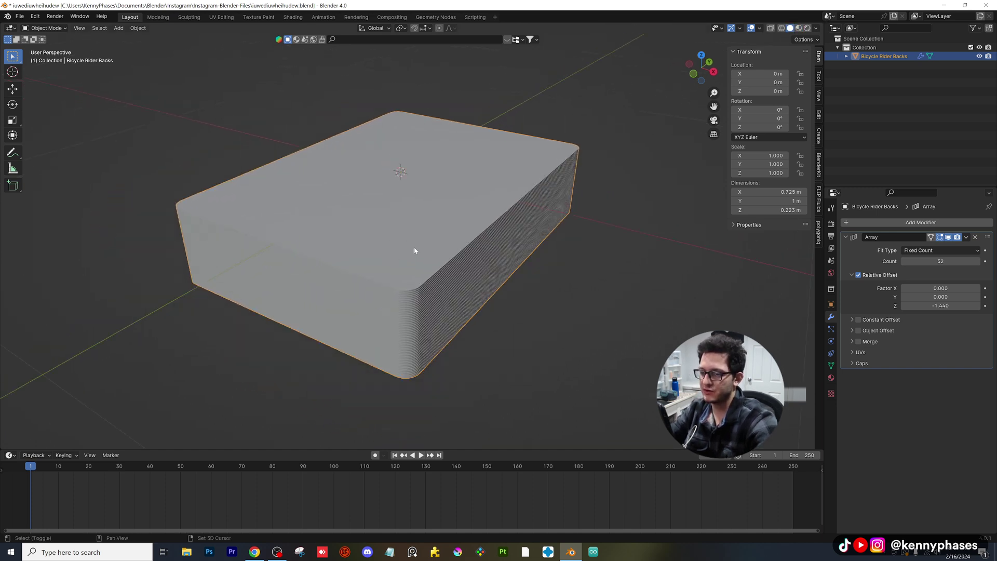
pyautogui.scroll(2, 414, 251)
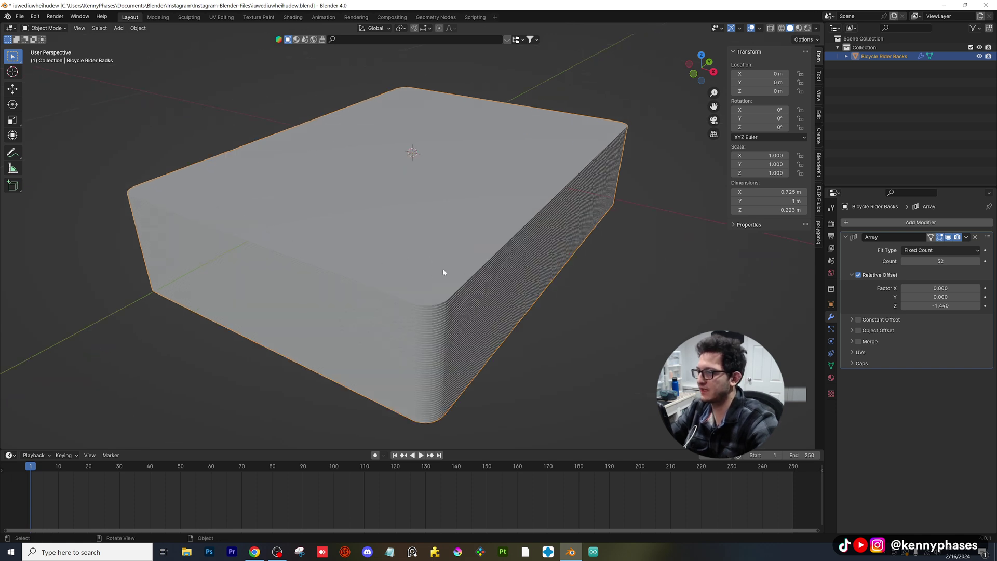
# Add a Plain Axes empty at the world origin.
pyautogui.click(118, 28)
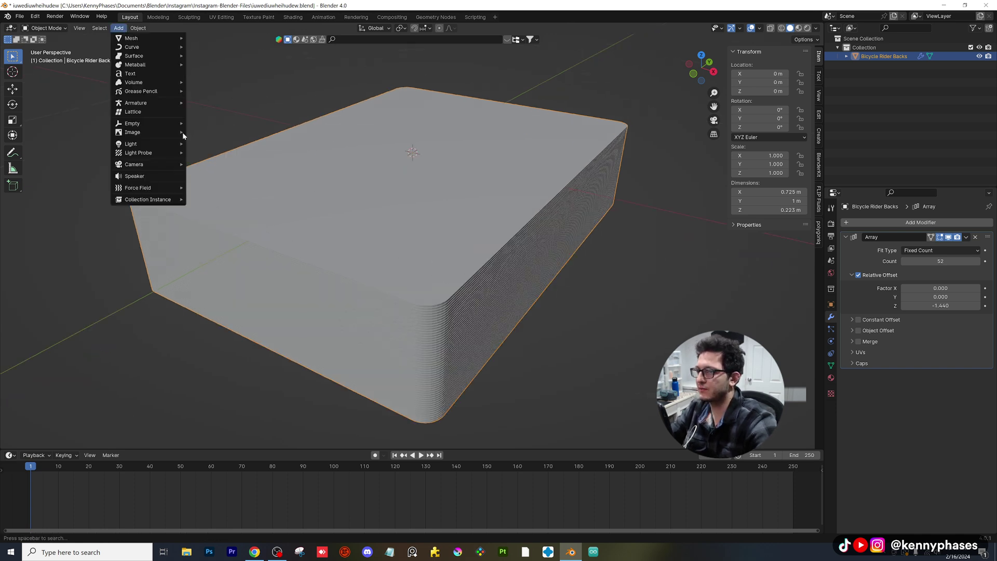
pyautogui.moveTo(172, 125)
pyautogui.click(228, 126)
pyautogui.scroll(-4, 418, 200)
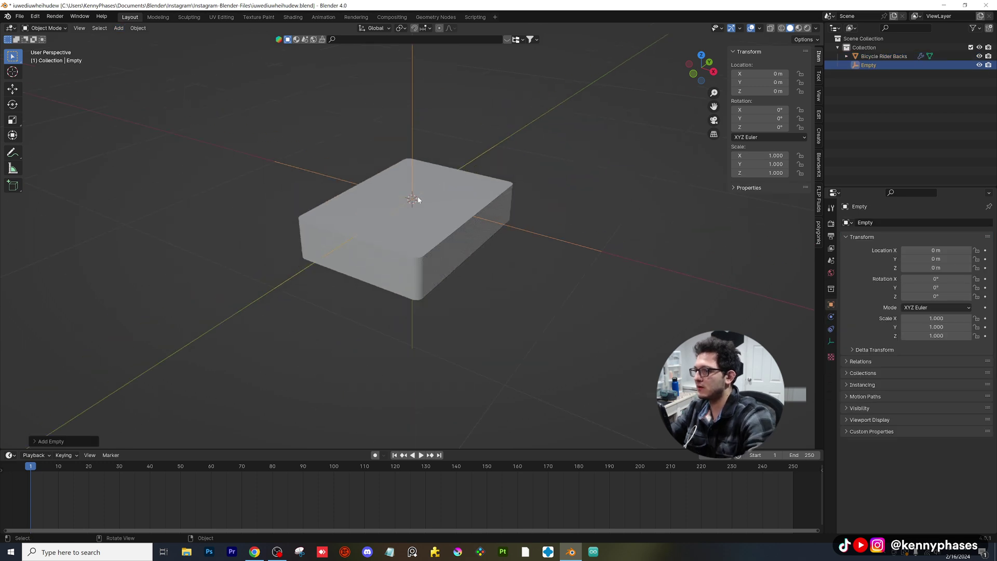
# Enable Object Offset in the deck's Array modifier and use the Empty as its offset object.
pyautogui.click(455, 220)
pyautogui.scroll(1, 456, 233)
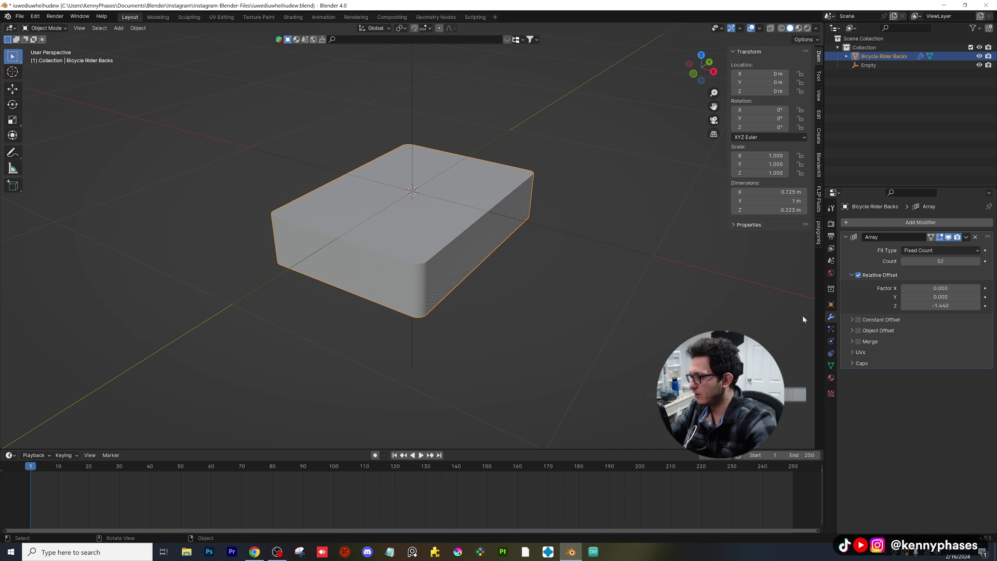
pyautogui.click(852, 331)
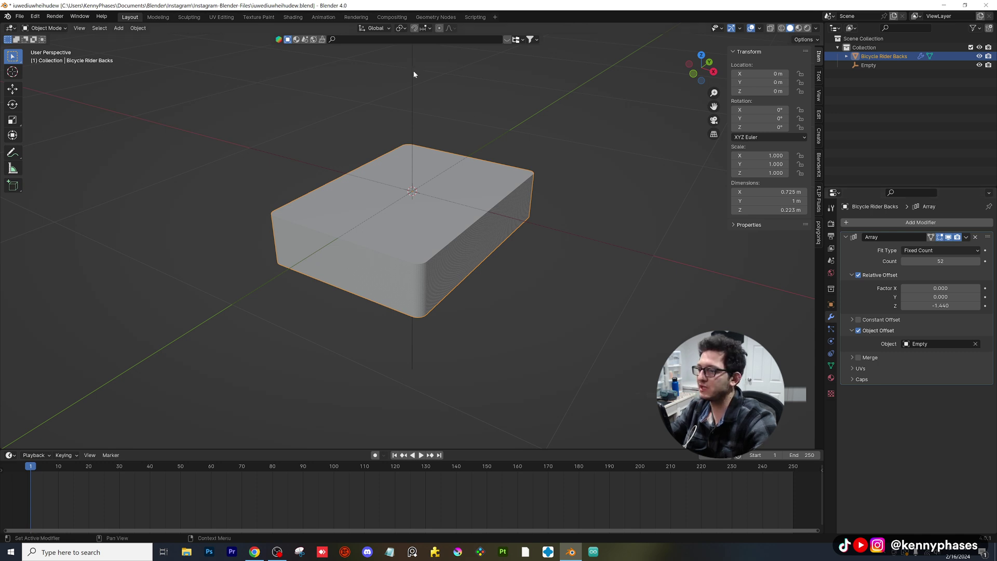
# Try twisting the deck by rotating the empty about 0.6° on Z, and undo the rotation.
pyautogui.click(412, 113)
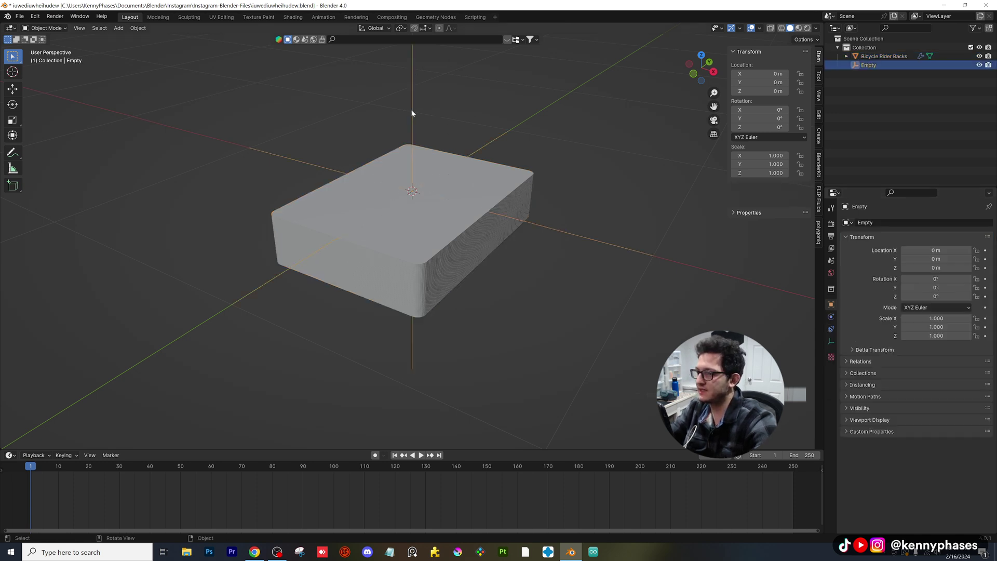
pyautogui.moveTo(748, 127)
pyautogui.mouseDown()
pyautogui.moveTo(758, 128)
pyautogui.moveTo(742, 127)
pyautogui.mouseUp()
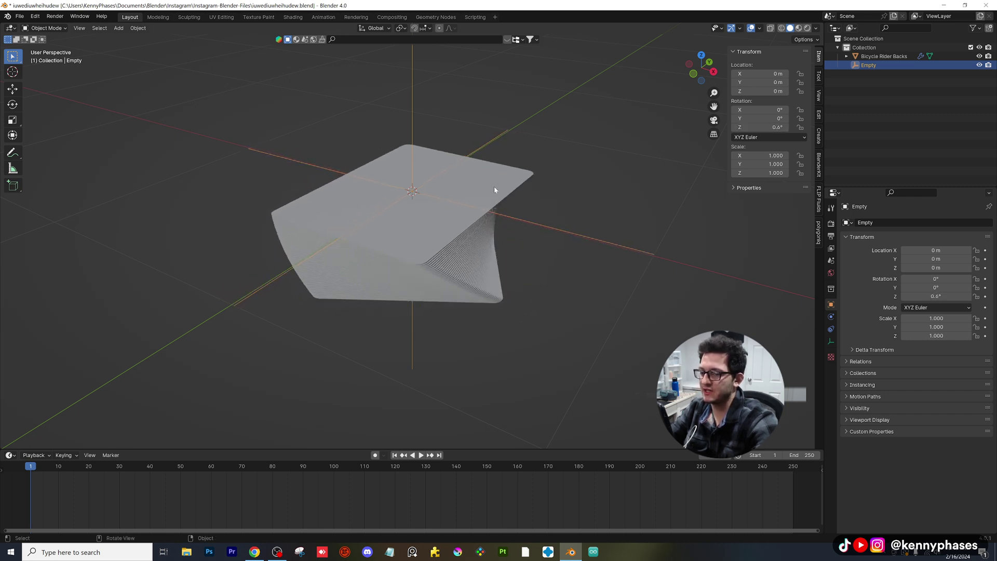
pyautogui.hotkey('ctrl', 'z')
pyautogui.scroll(-1, 452, 187)
pyautogui.keyDown('shift'); pyautogui.moveTo(450, 189); pyautogui.dragTo(441, 234, button='middle'); pyautogui.keyUp('shift')
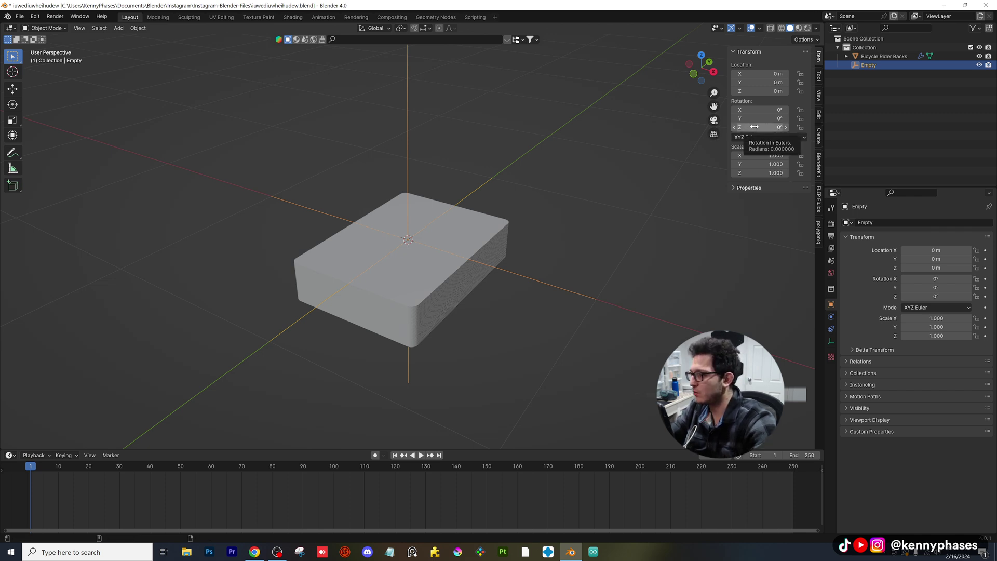
# Set the empty's Z rotation to 2.5° and keyframe its rotation at frame 1.
pyautogui.moveTo(760, 126); pyautogui.dragTo(774, 127)
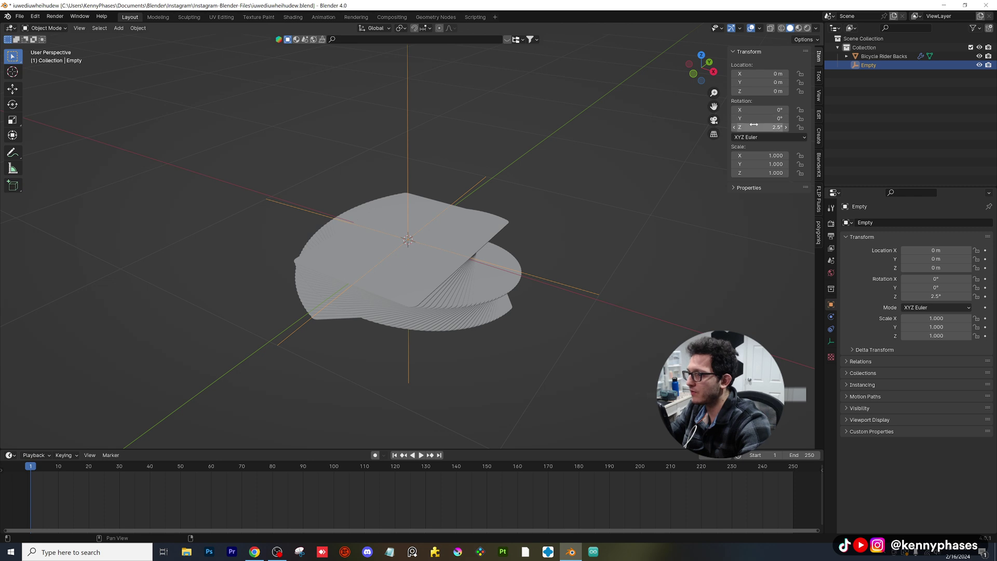
pyautogui.press('i')
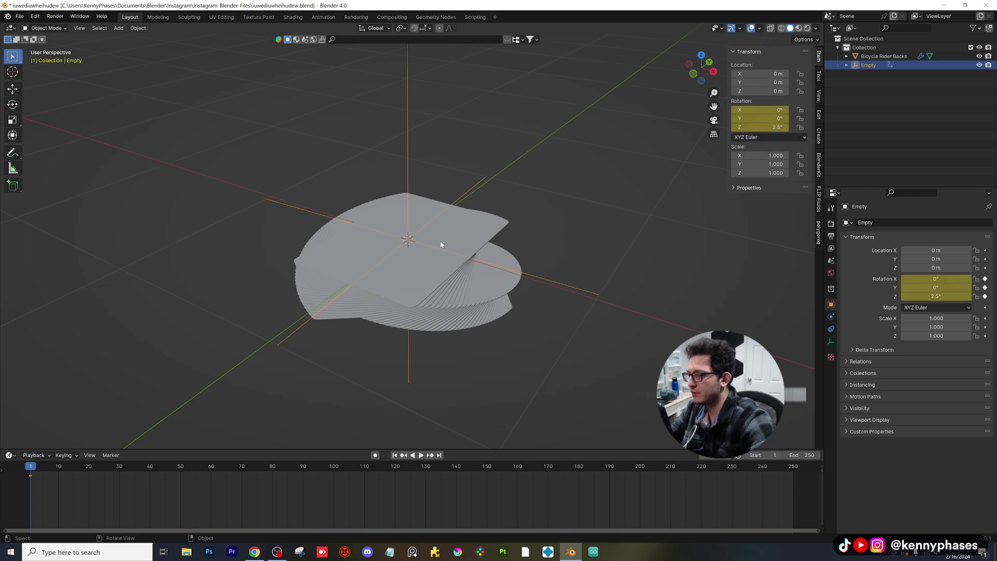
# Keyframe the deck's Array relative offset factors at frame 60.
pyautogui.click(425, 279)
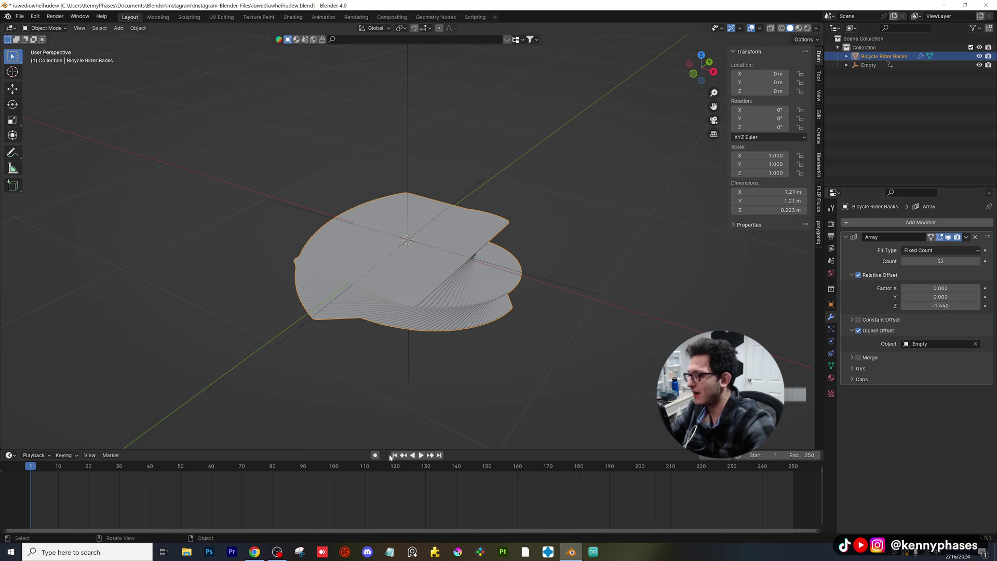
pyautogui.click(211, 466)
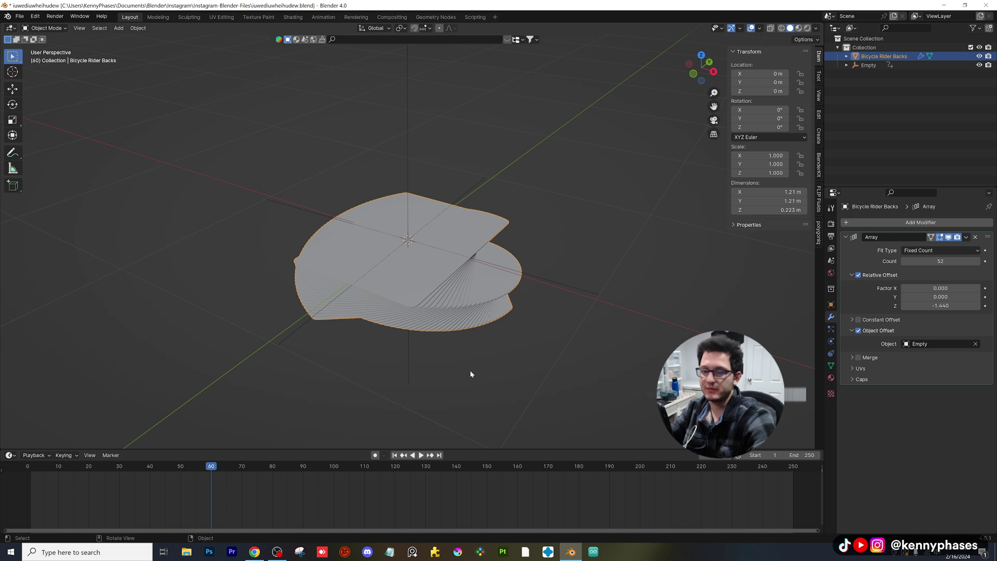
pyautogui.press('i')
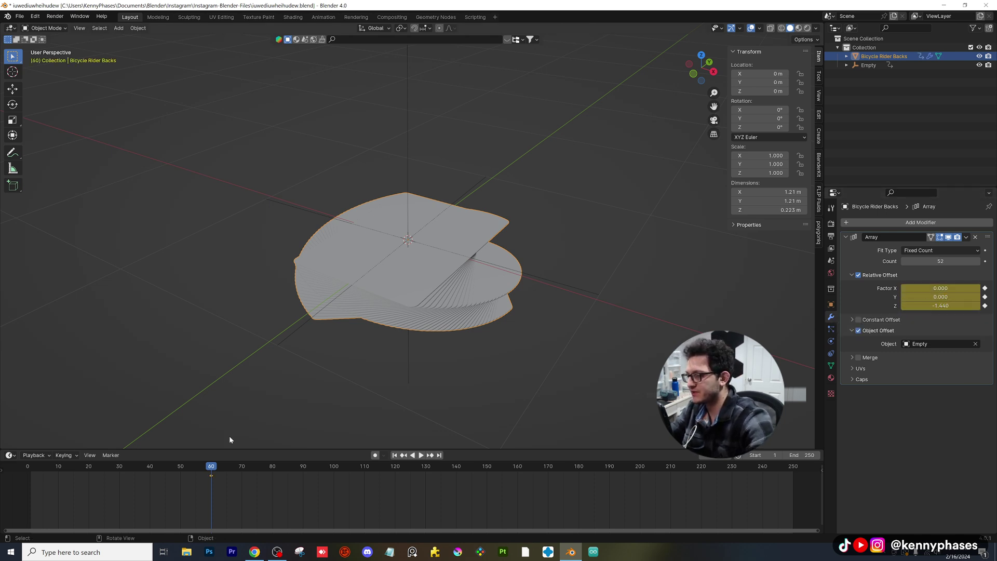
# At frame 1, set the deck's Array relative offset Z factor to -12.570 and keyframe it.
pyautogui.click(30, 468)
pyautogui.press('space')
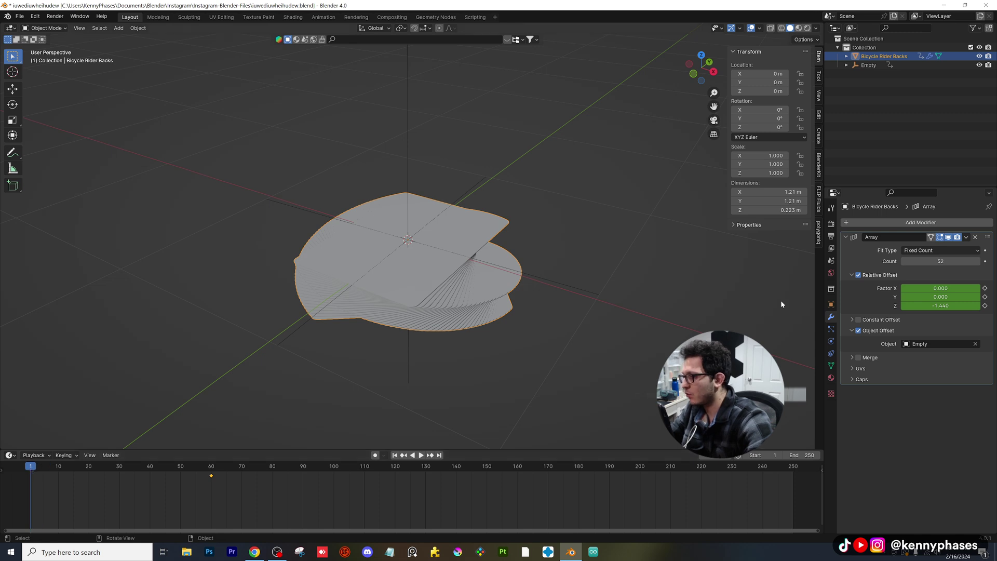
pyautogui.moveTo(946, 306)
pyautogui.mouseDown()
pyautogui.moveTo(867, 306)
pyautogui.moveTo(944, 306)
pyautogui.mouseUp()
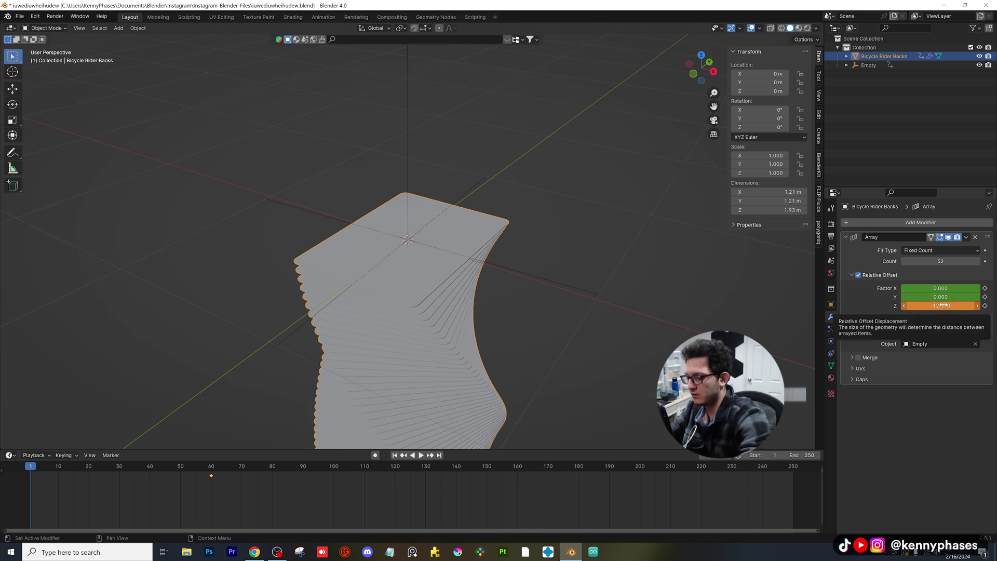
pyautogui.press('i')
# Play back and scrub the card spacing animation between frames 1 and 60 to check the deck's motion.
pyautogui.moveTo(525, 256); pyautogui.dragTo(548, 236, button='middle')
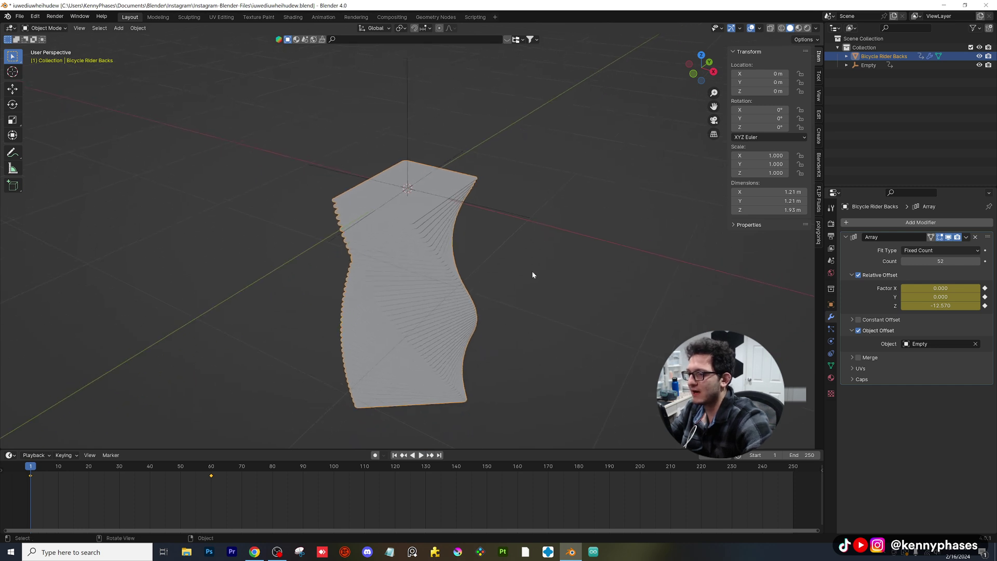
pyautogui.moveTo(531, 270)
pyautogui.mouseDown(button='middle')
pyautogui.moveTo(510, 269)
pyautogui.moveTo(519, 266)
pyautogui.mouseUp(button='middle')
pyautogui.press('space')
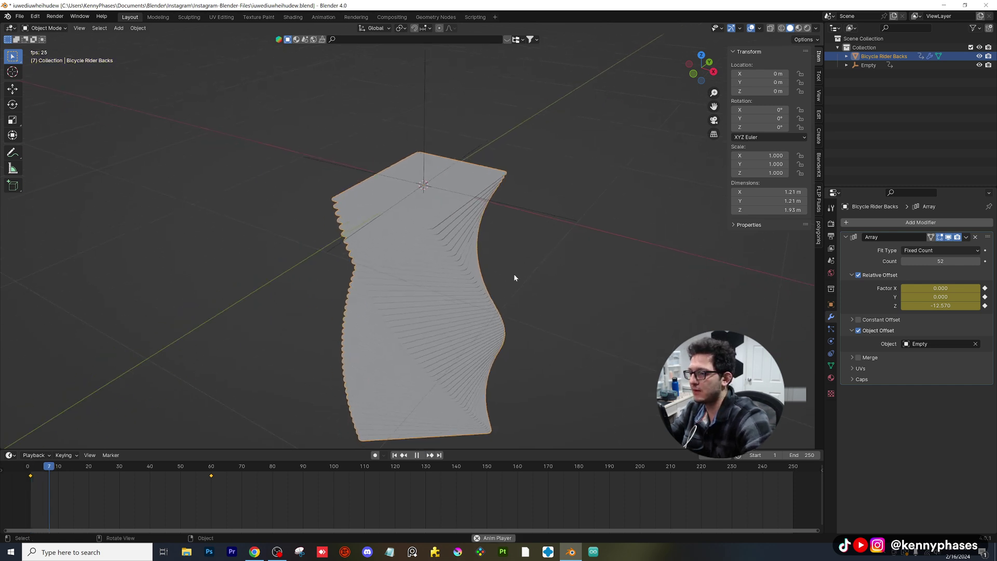
pyautogui.press('space')
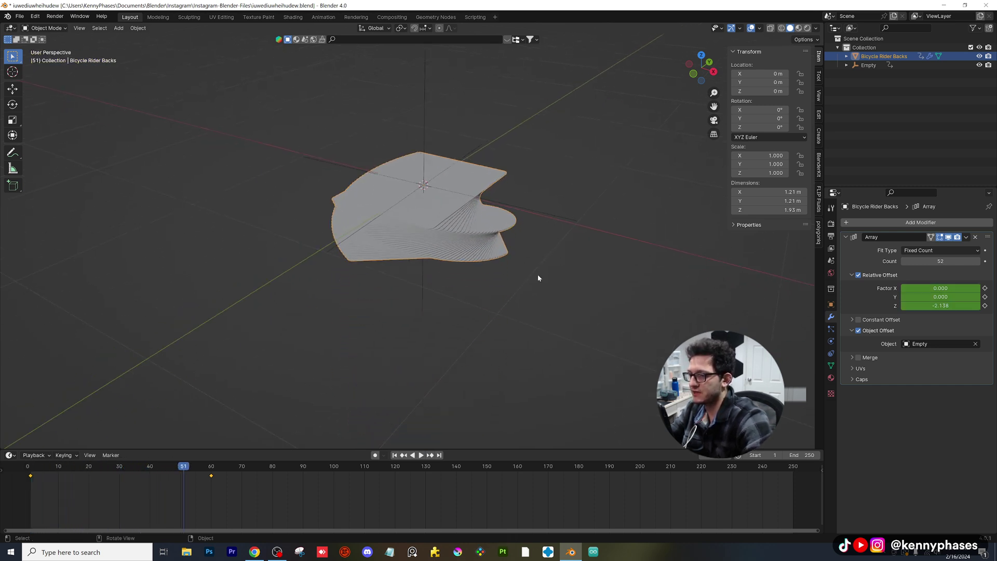
pyautogui.moveTo(149, 471); pyautogui.dragTo(100, 465)
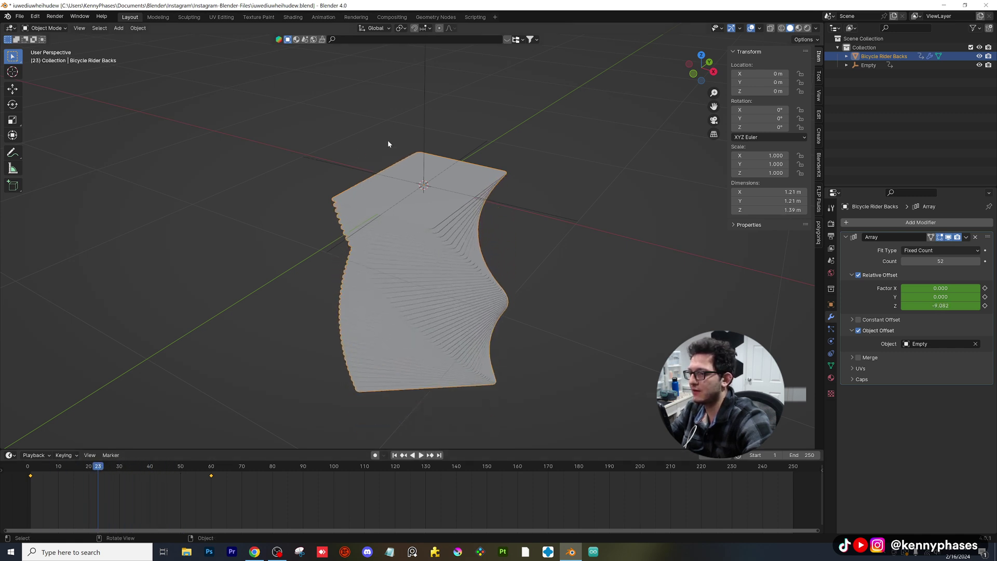
# At frame 60, set the empty's Z rotation to 0° and keyframe its rotation.
pyautogui.click(425, 112)
pyautogui.moveTo(246, 467); pyautogui.dragTo(206, 469)
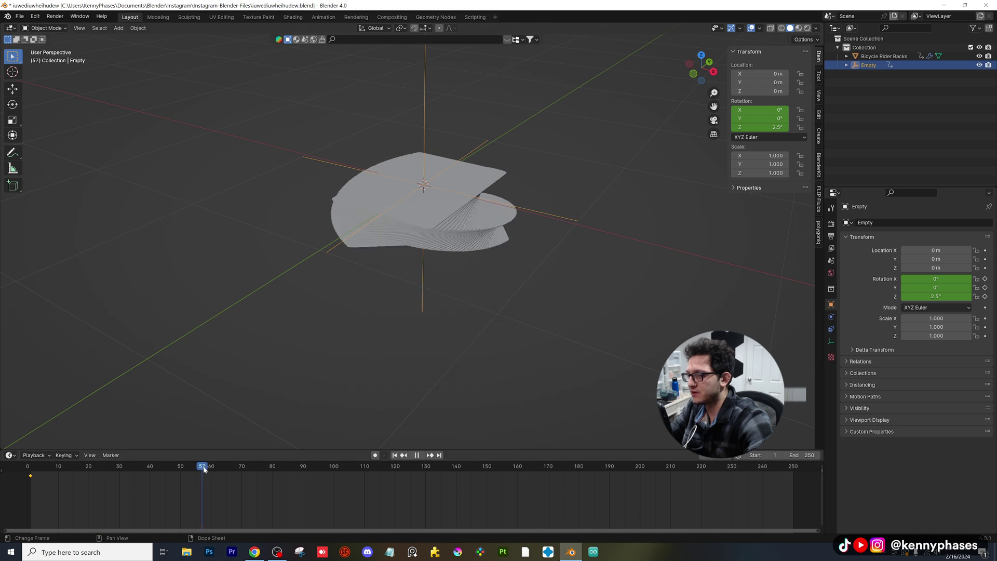
pyautogui.keyDown('shift'); pyautogui.moveTo(457, 173); pyautogui.dragTo(420, 245, button='middle'); pyautogui.keyUp('shift')
pyautogui.scroll(1, 421, 245)
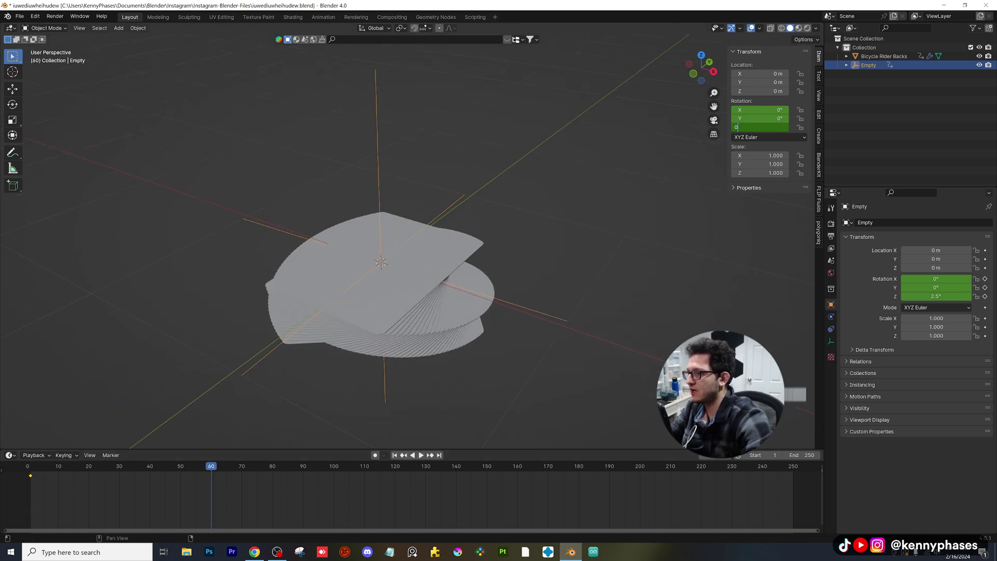
pyautogui.press('Return')
pyautogui.press('i')
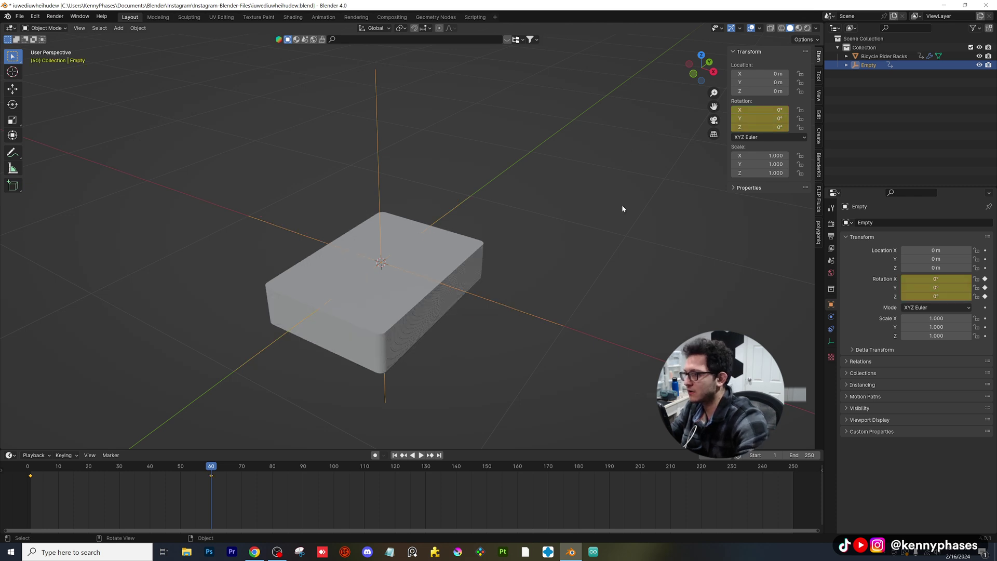
# Switch to rendered shading and play back the twisting deck from frame 1.
pyautogui.moveTo(127, 472); pyautogui.dragTo(30, 475)
pyautogui.press('z')
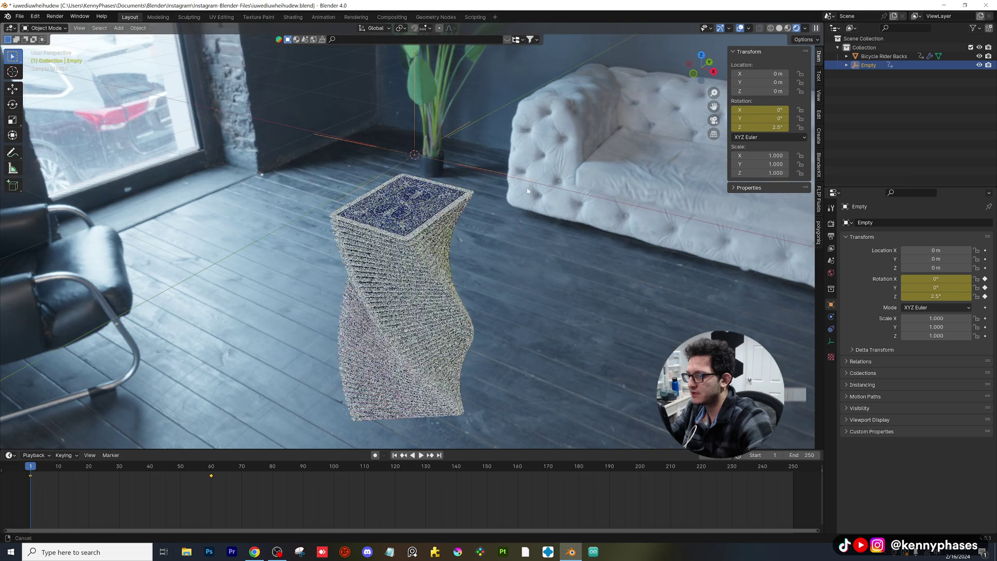
pyautogui.keyDown('shift'); pyautogui.moveTo(527, 191); pyautogui.dragTo(529, 175, button='middle'); pyautogui.keyUp('shift')
pyautogui.moveTo(529, 171); pyautogui.dragTo(525, 187, button='middle')
pyautogui.press('space')
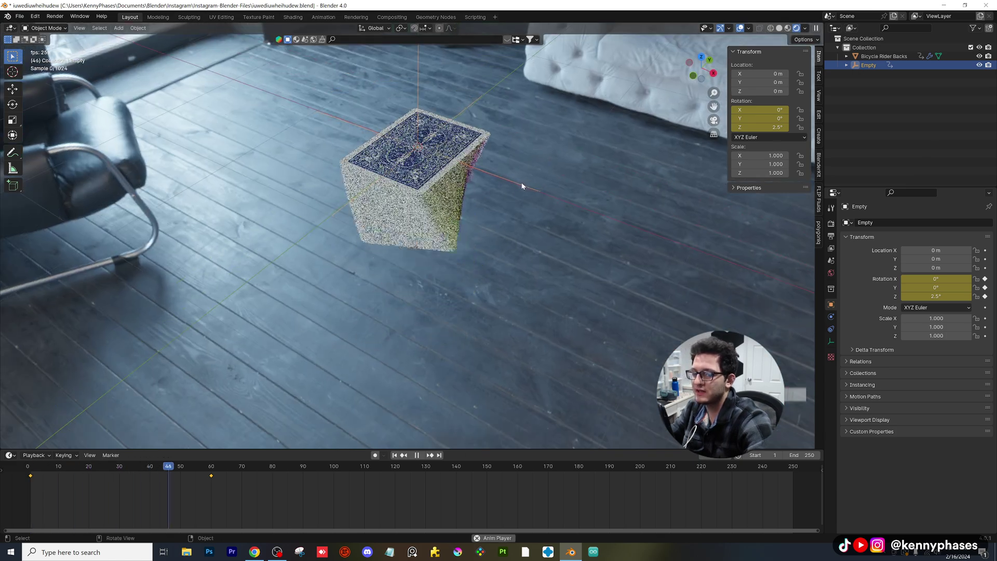
pyautogui.press('space')
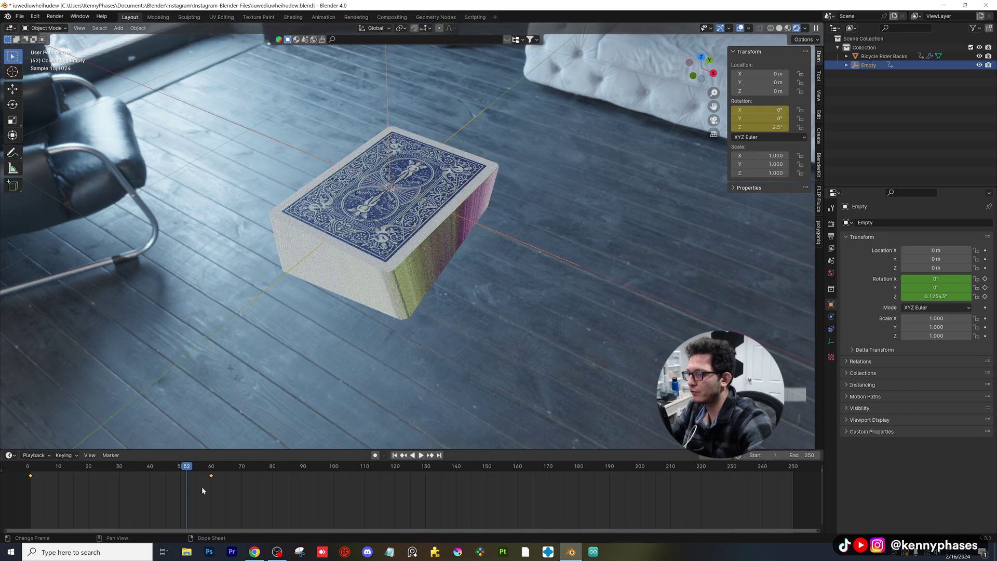
# Save the file and replay the deck animation from the start.
pyautogui.moveTo(184, 467); pyautogui.dragTo(27, 466)
pyautogui.scroll(-3, 510, 251)
pyautogui.scroll(1, 432, 255)
pyautogui.hotkey('ctrl', 's')
pyautogui.press('space')
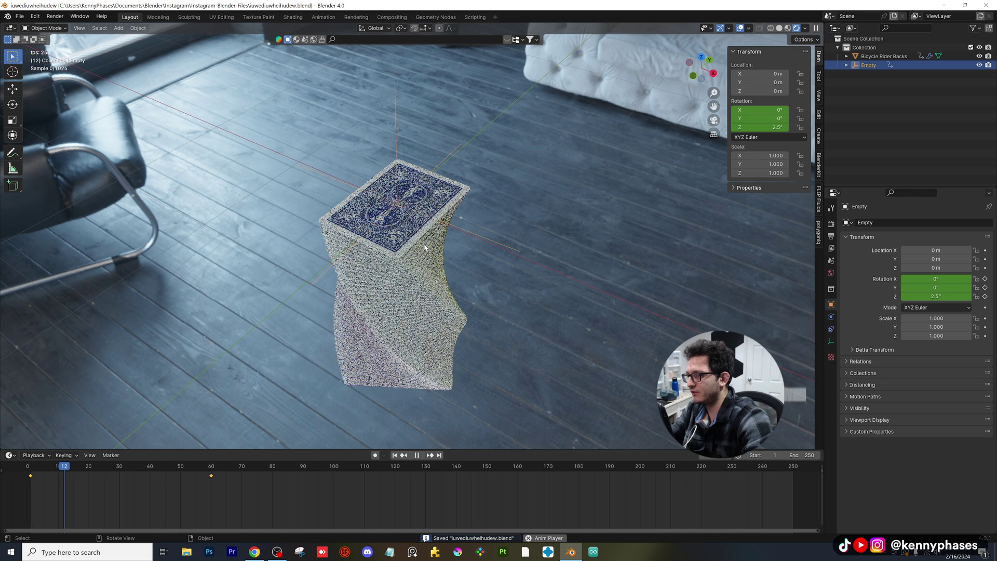
pyautogui.press('space')
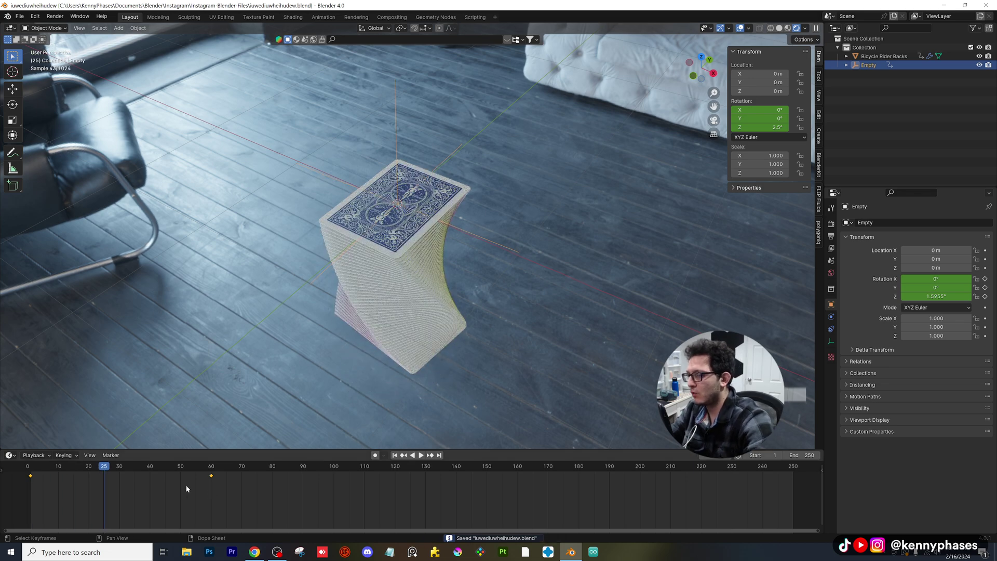
# Set the interpolation mode of the empty's rotation keyframes to Back and play back the result.
pyautogui.moveTo(289, 498); pyautogui.dragTo(20, 471)
pyautogui.rightClick(130, 480)
pyautogui.moveTo(144, 475)
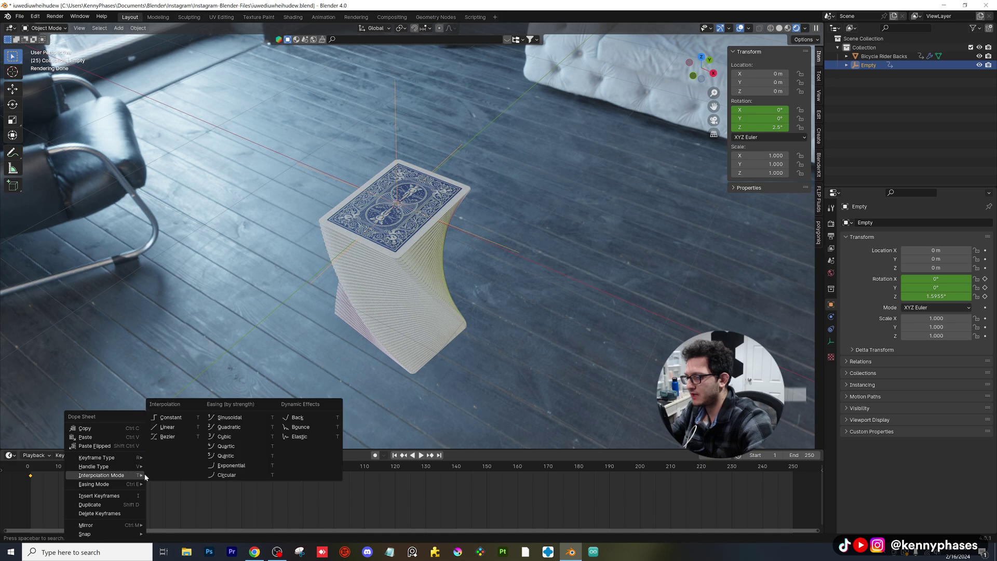
pyautogui.click(314, 418)
pyautogui.press('space')
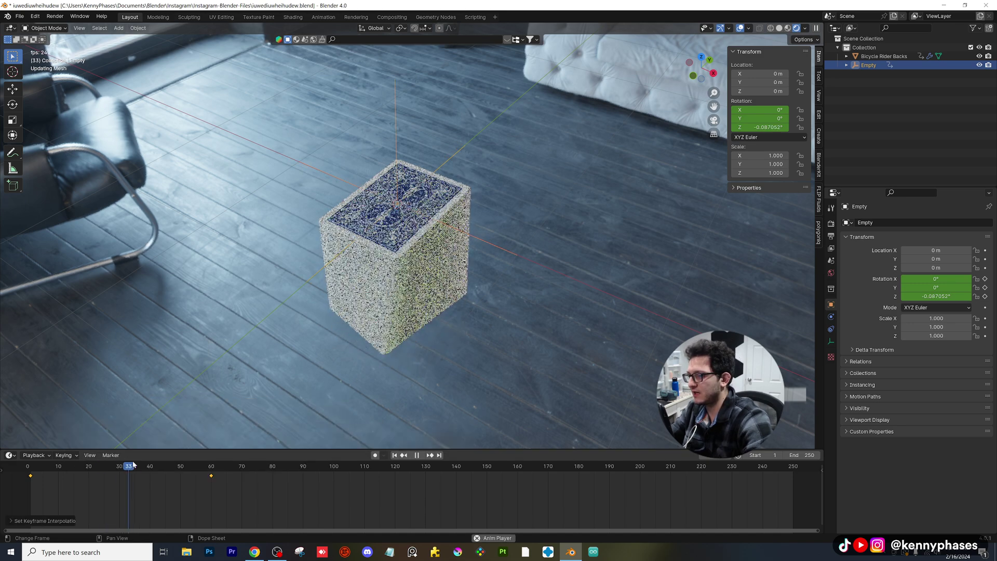
pyautogui.press('space')
# Try Back interpolation on the deck's array offset keyframes and inspect the stack at frame 31.
pyautogui.scroll(1, 434, 177)
pyautogui.click(438, 231)
pyautogui.moveTo(276, 496); pyautogui.dragTo(7, 463)
pyautogui.rightClick(83, 476)
pyautogui.moveTo(84, 477)
pyautogui.click(259, 418)
pyautogui.moveTo(205, 467); pyautogui.dragTo(123, 467)
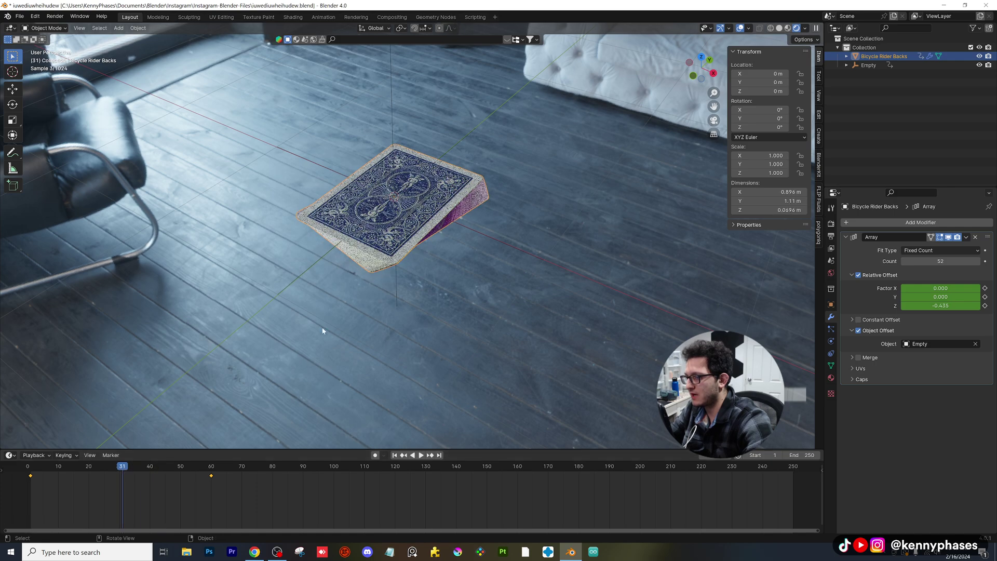
pyautogui.scroll(5, 383, 274)
pyautogui.moveTo(384, 274); pyautogui.dragTo(349, 268, button='middle')
pyautogui.scroll(-2, 366, 311)
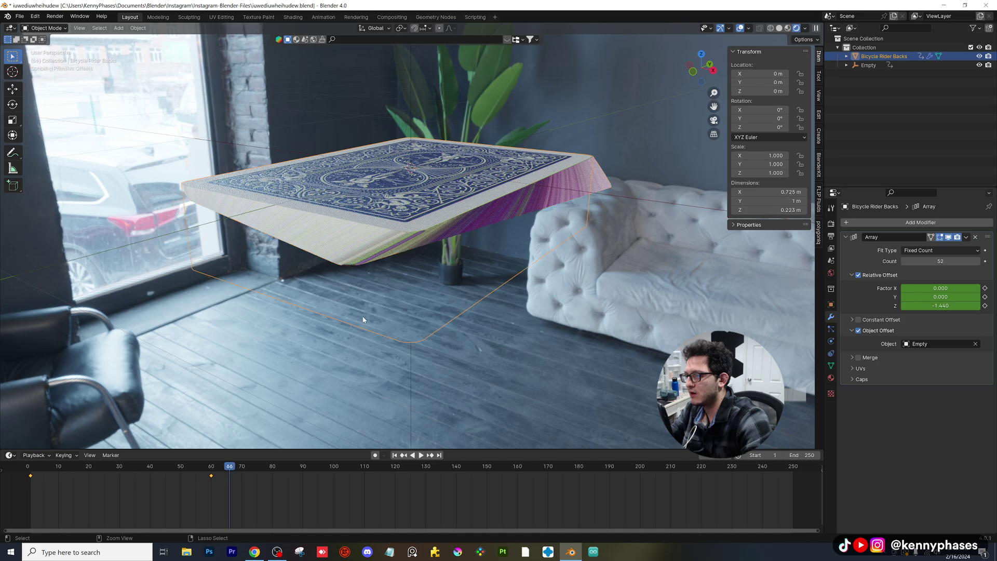
# Scrub the animation from frame 60 back to frame 32 and inspect the card stack's spacing and twist.
pyautogui.click(212, 470)
pyautogui.press('space')
pyautogui.click(213, 470)
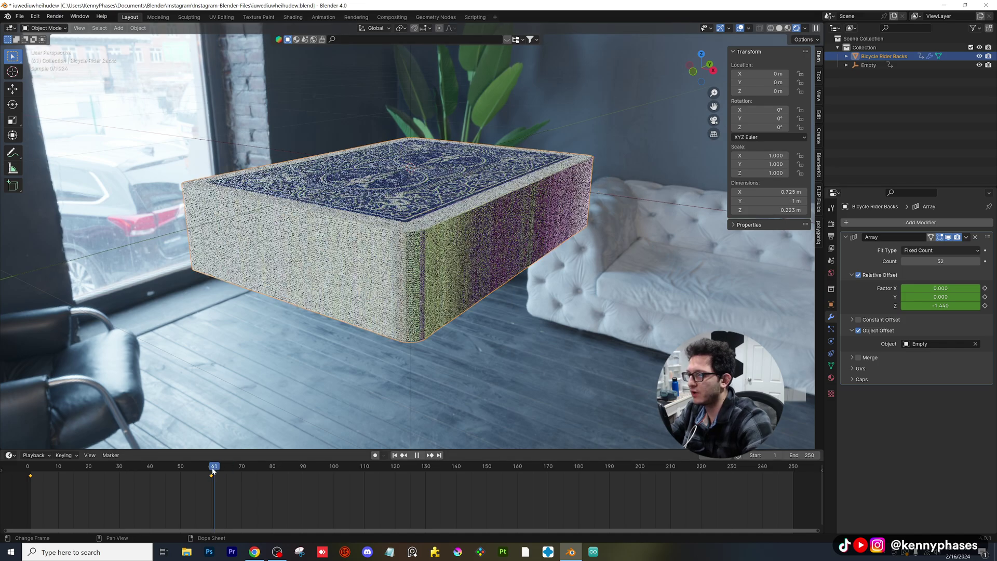
pyautogui.moveTo(198, 470); pyautogui.dragTo(125, 479)
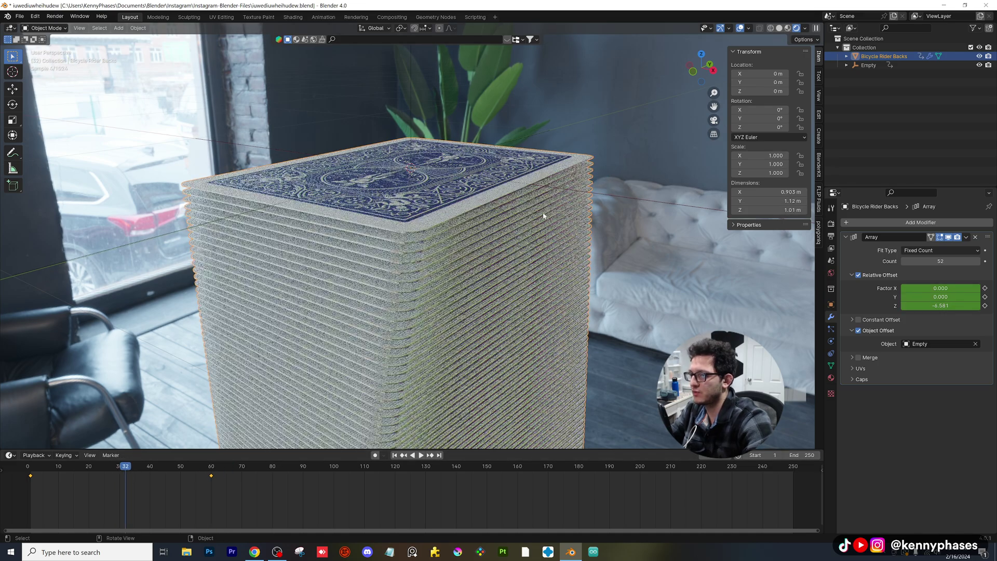
pyautogui.moveTo(541, 218); pyautogui.dragTo(537, 235, button='middle')
pyautogui.scroll(-2, 537, 236)
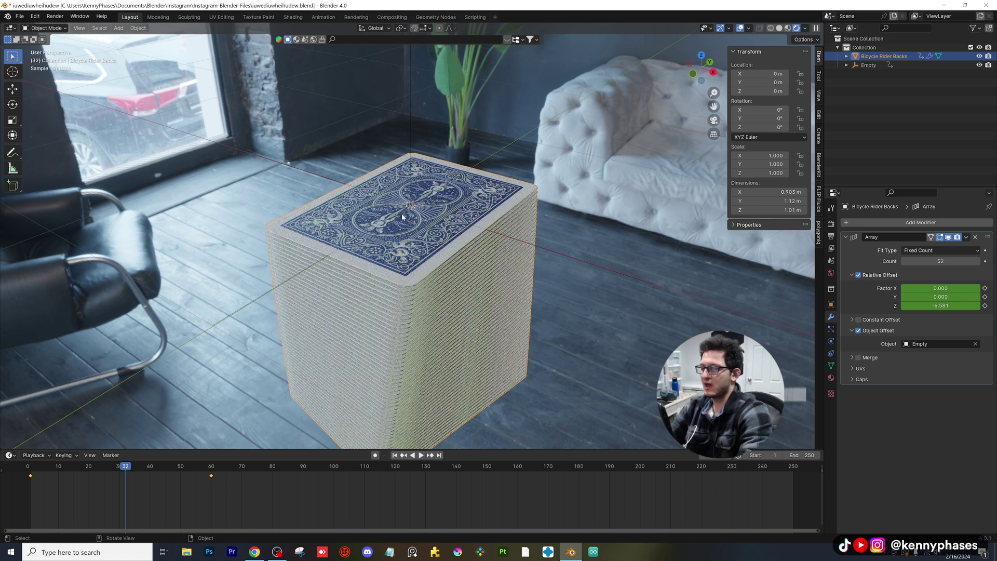
pyautogui.scroll(-2, 385, 224)
pyautogui.moveTo(384, 224); pyautogui.dragTo(412, 222, button='middle')
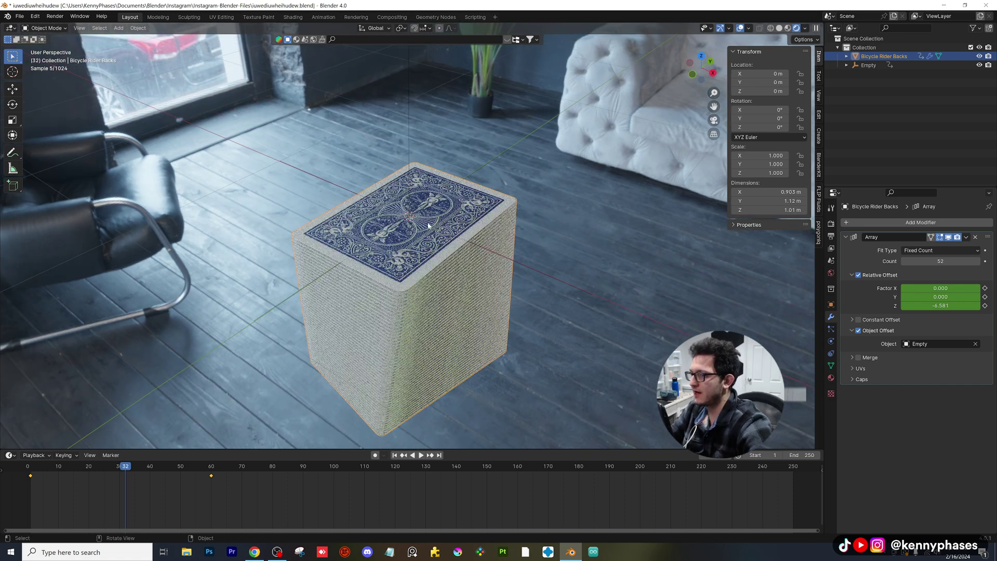
# Switch to solid shading, change the viewport object colouring so the deck displays pink, and deselect the deck.
pyautogui.click(779, 28)
pyautogui.scroll(-1, 379, 215)
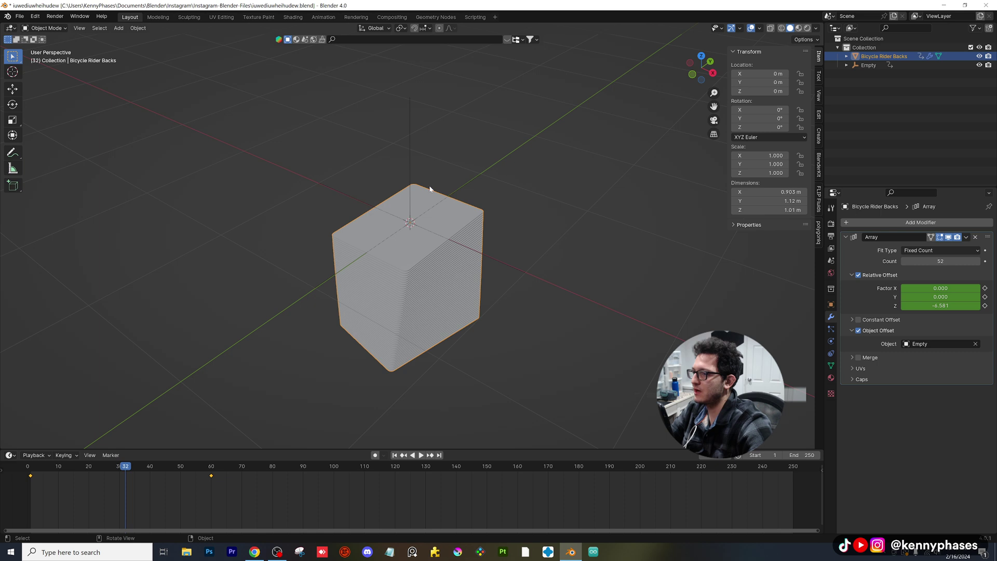
pyautogui.click(816, 28)
pyautogui.click(810, 168)
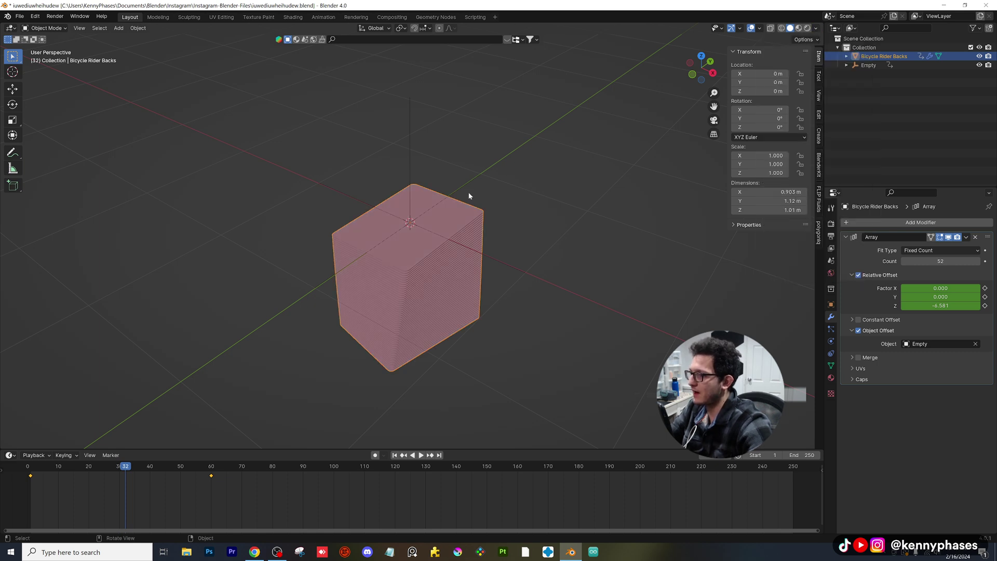
pyautogui.scroll(1, 418, 179)
pyautogui.click(191, 98)
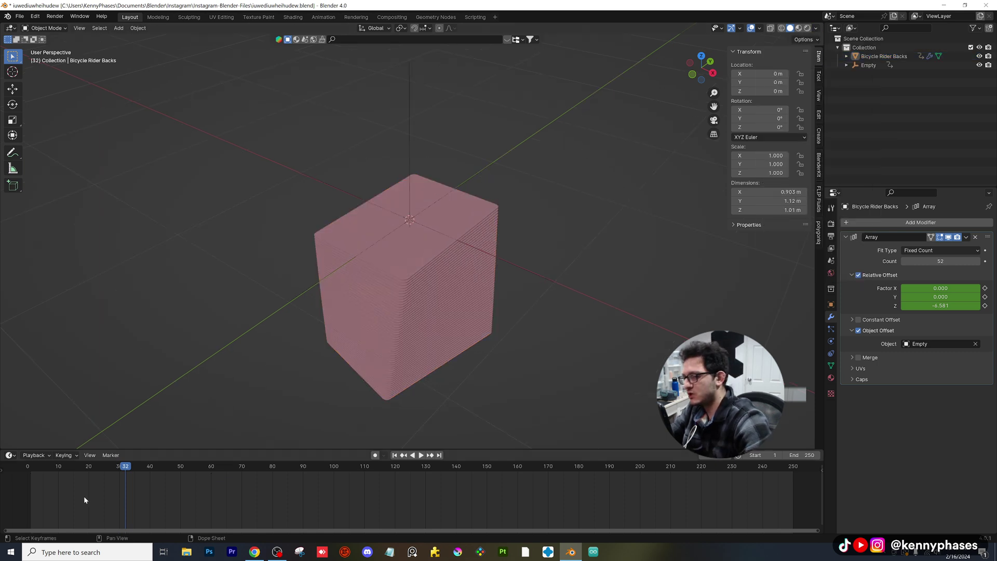
# Scrub the deck animation from frame 1 to frame 60.
pyautogui.click(30, 466)
pyautogui.press('space')
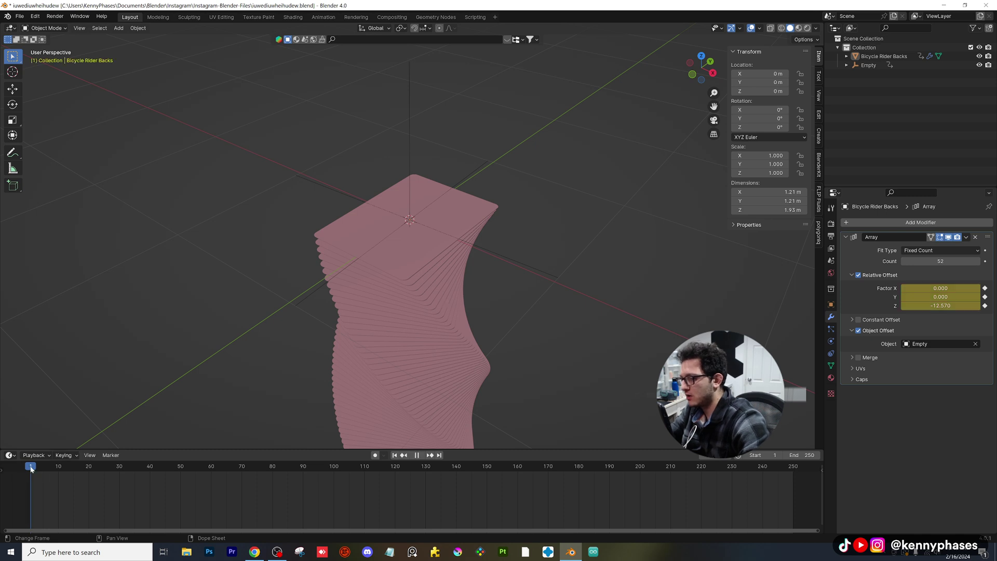
pyautogui.moveTo(32, 467); pyautogui.dragTo(214, 468)
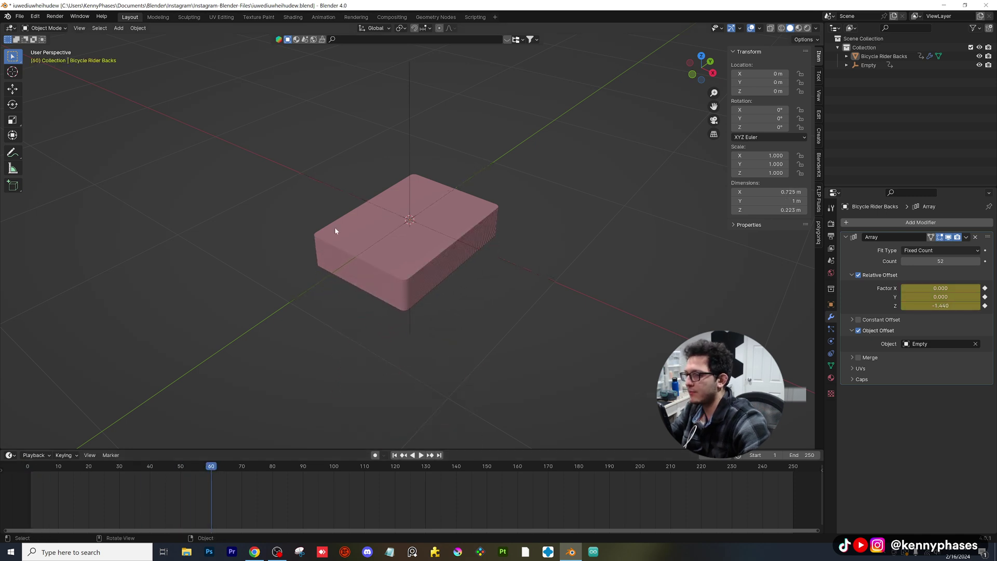
# Add a cube-shaped empty at the origin, around the deck.
pyautogui.moveTo(338, 224); pyautogui.dragTo(349, 245, button='middle')
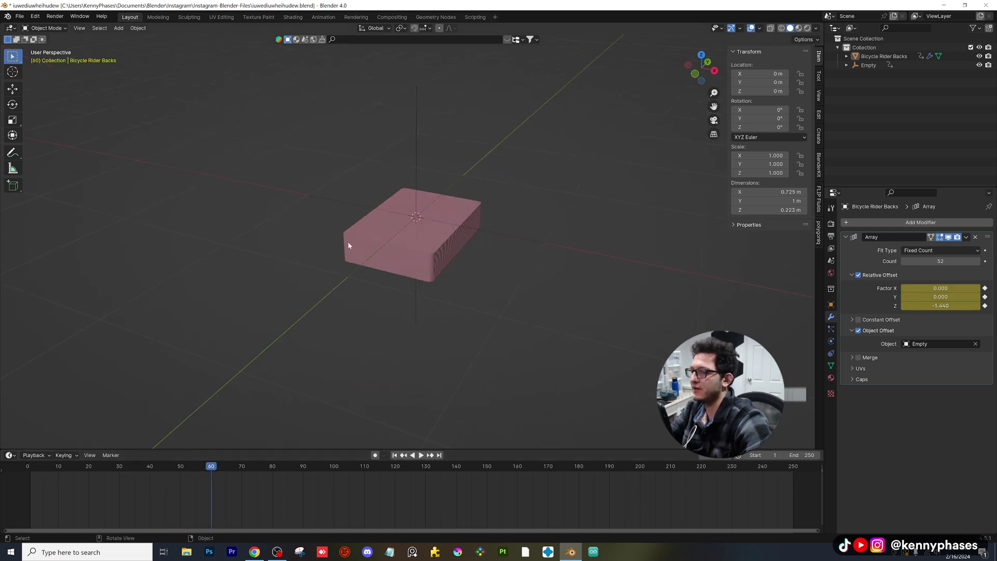
pyautogui.click(119, 28)
pyautogui.moveTo(160, 126)
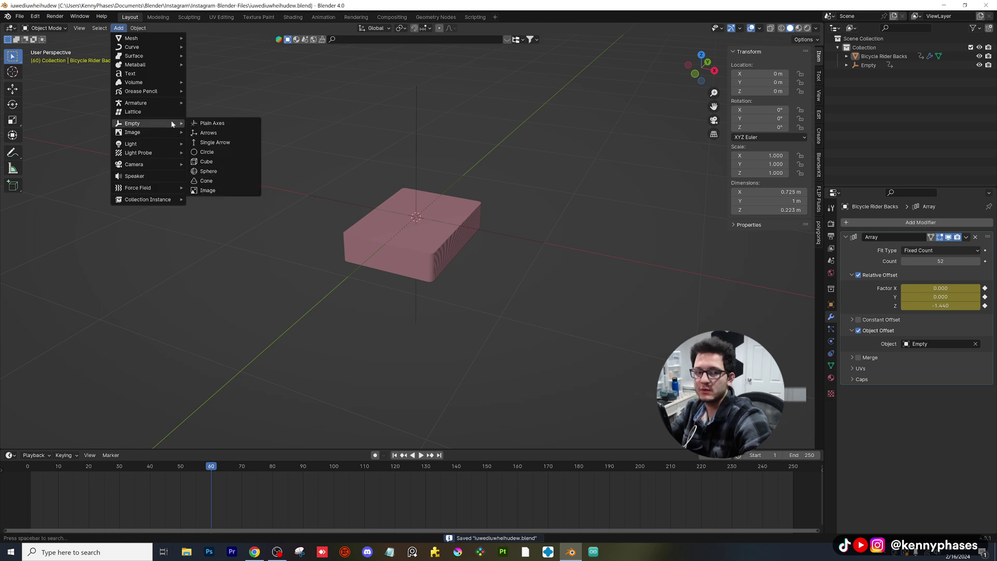
pyautogui.click(219, 161)
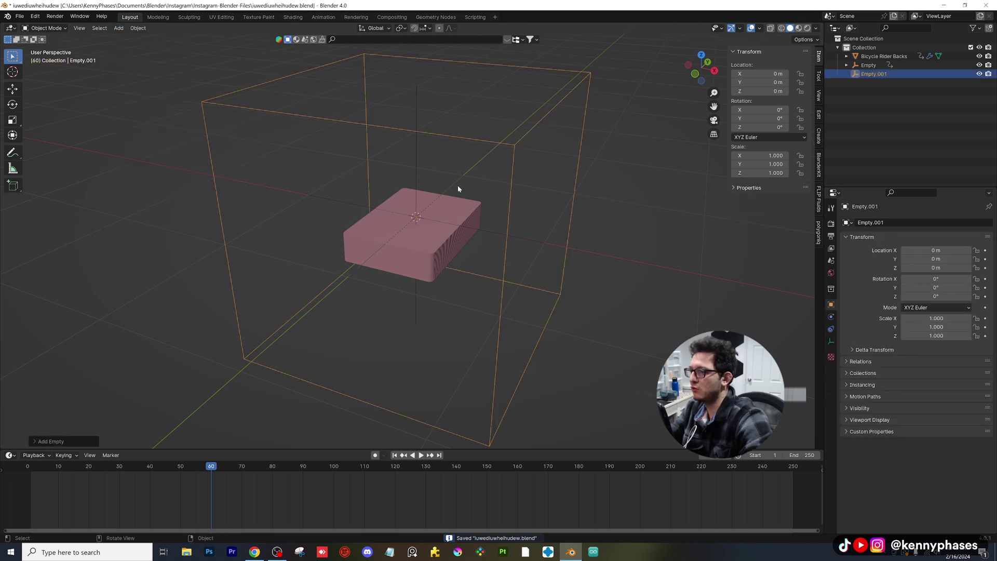
# Parent the card deck and the first empty to the cube empty using the Object option.
pyautogui.moveTo(458, 189); pyautogui.dragTo(499, 145, button='middle')
pyautogui.keyDown('shift'); pyautogui.click(399, 241); pyautogui.keyUp('shift')
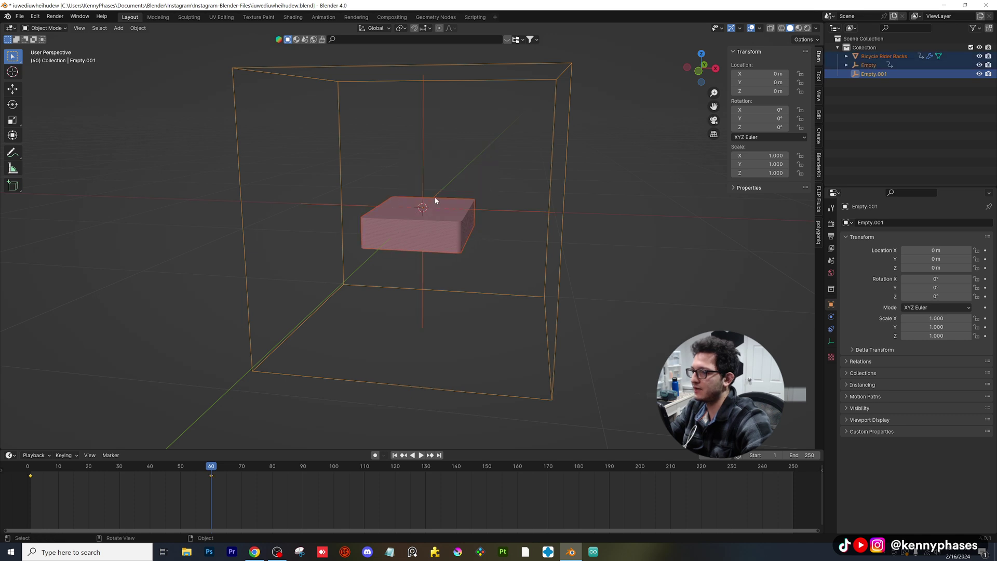
pyautogui.hotkey('ctrl', 'p')
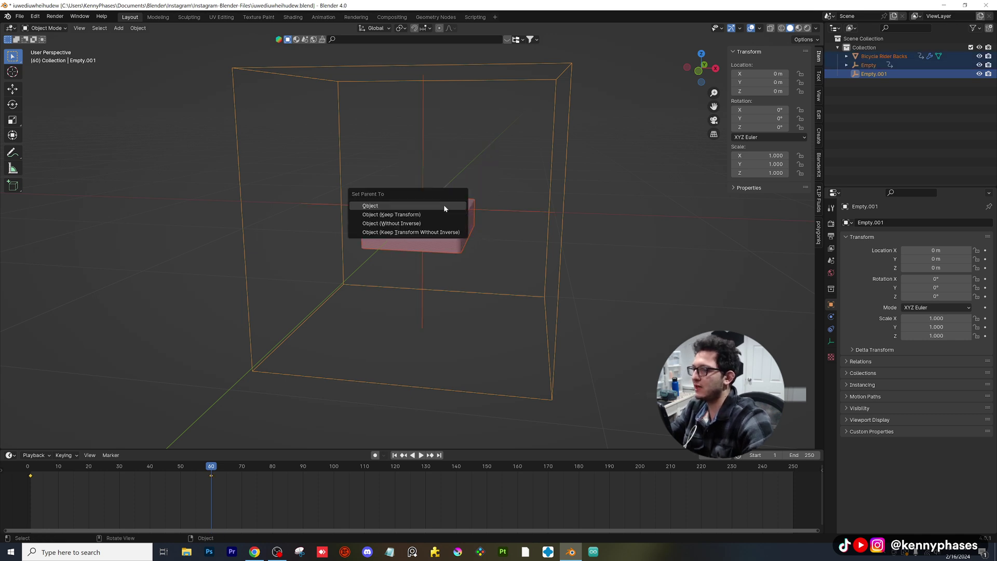
pyautogui.click(444, 207)
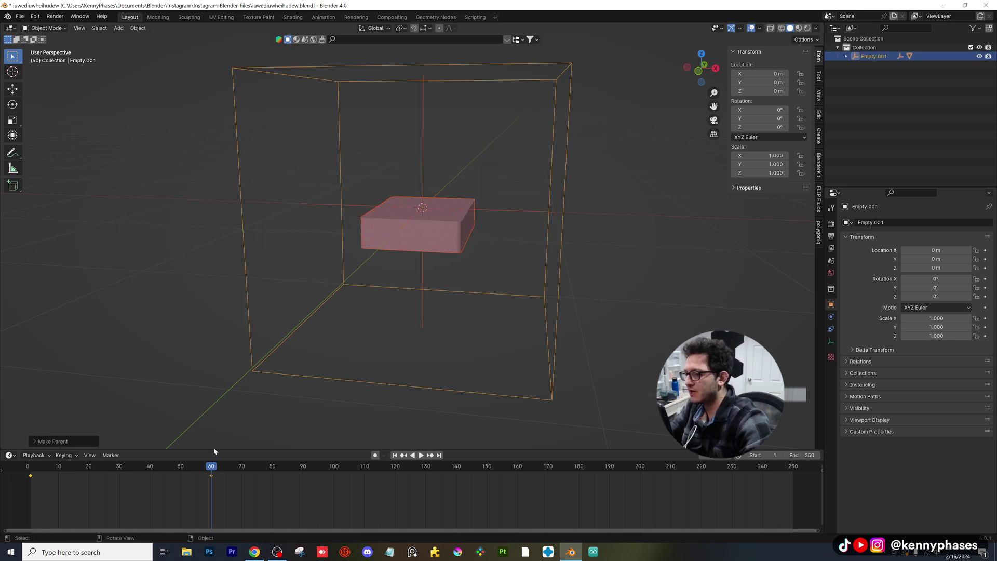
# Select only the cube empty and keyframe its location and rotation at frame 60.
pyautogui.click(563, 181)
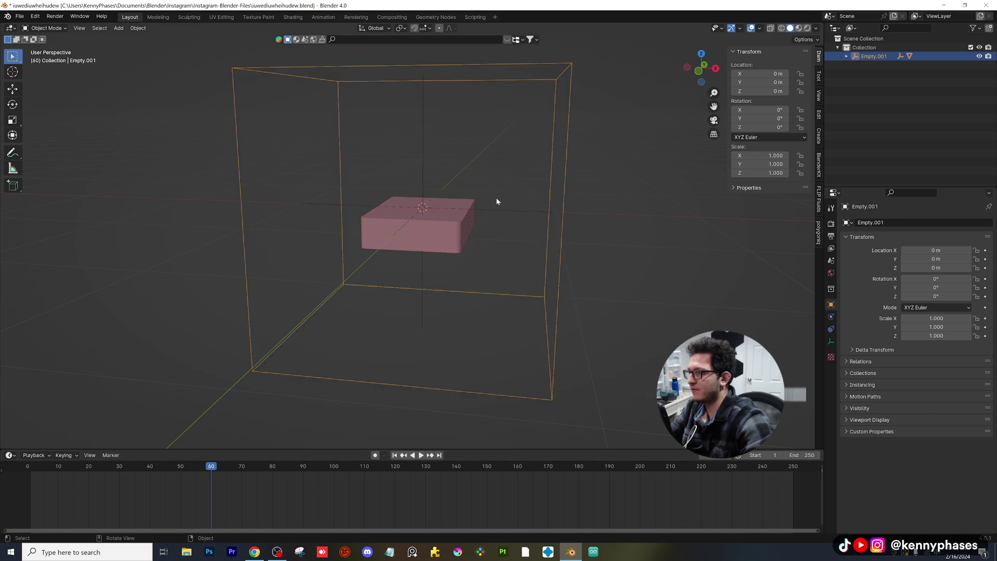
pyautogui.scroll(-3, 412, 224)
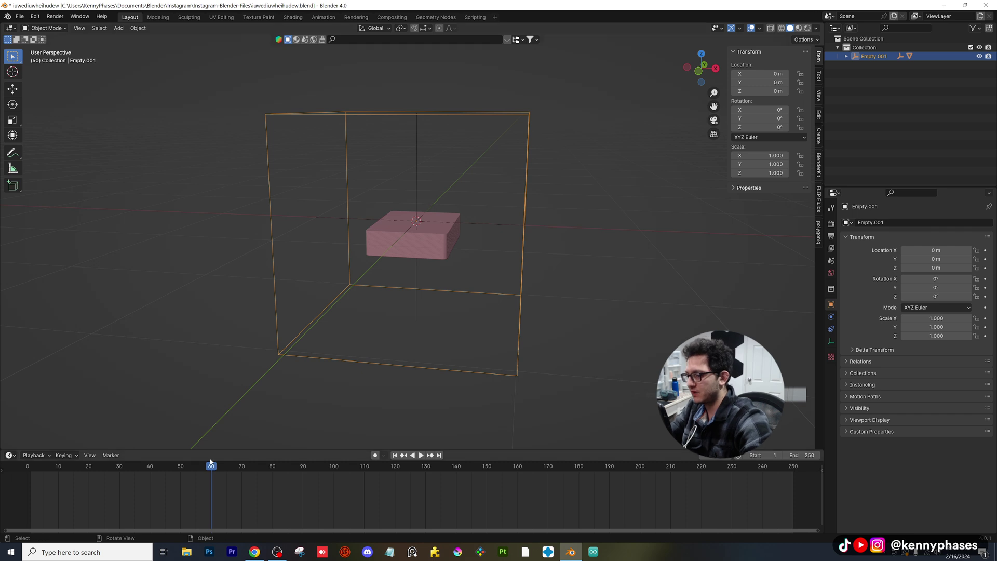
pyautogui.moveTo(206, 469)
pyautogui.mouseDown()
pyautogui.moveTo(44, 469)
pyautogui.moveTo(192, 470)
pyautogui.mouseUp()
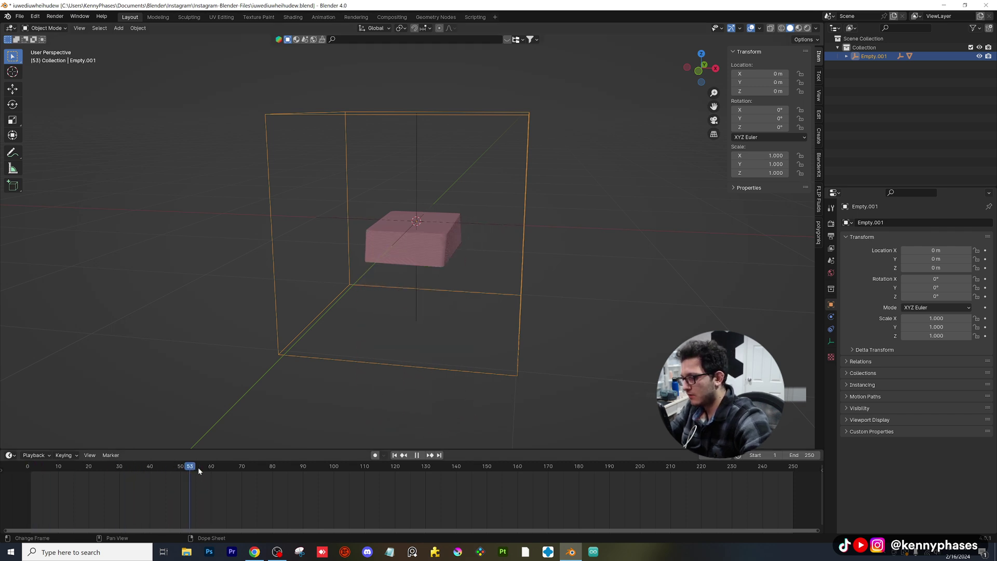
pyautogui.press('i')
pyautogui.click(499, 211)
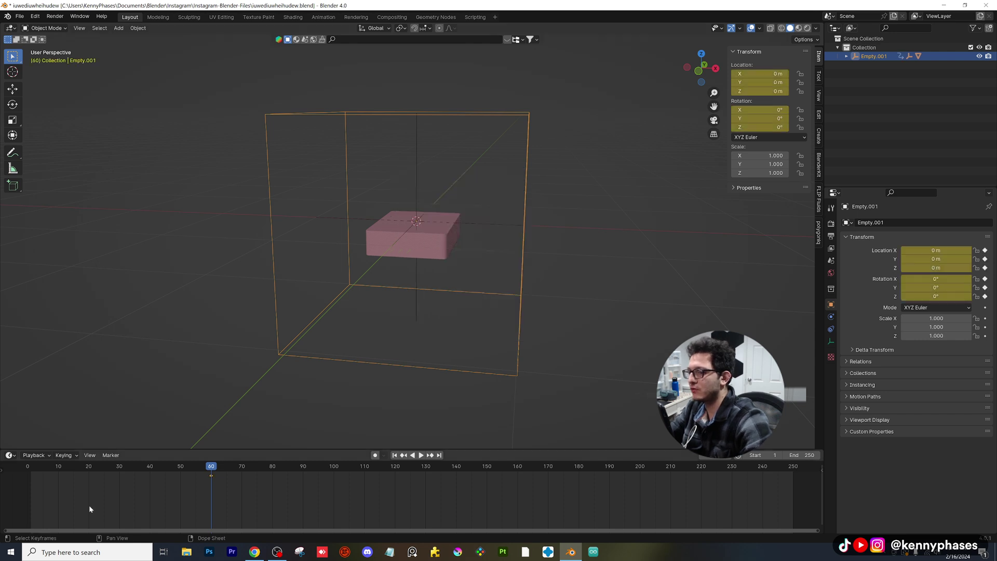
# At frame 1, rotate the cube empty freely to about X 5.9°, Y -17.9°, Z 6.7°.
pyautogui.moveTo(198, 473); pyautogui.dragTo(27, 477)
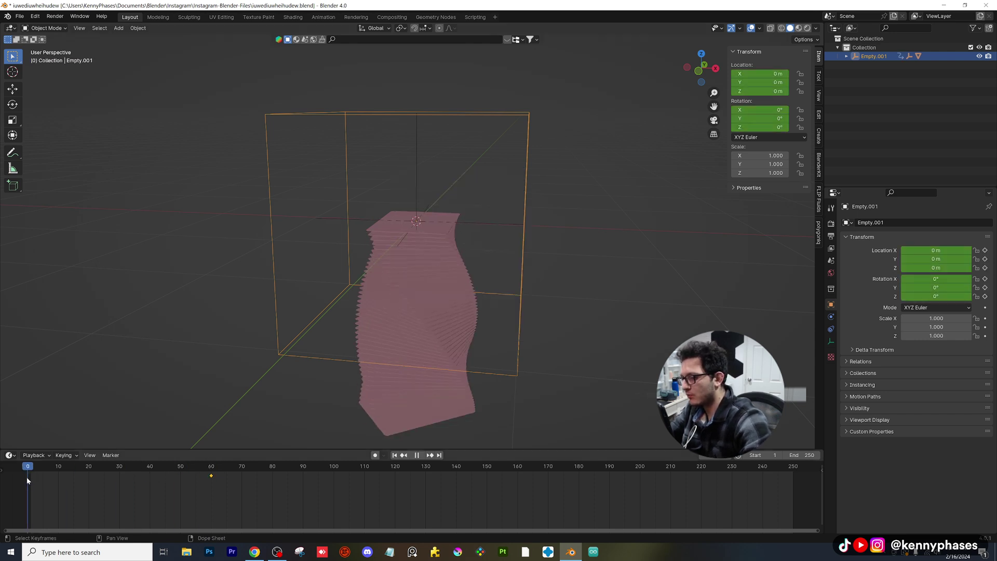
pyautogui.press('space')
pyautogui.press('Escape')
pyautogui.moveTo(508, 189); pyautogui.dragTo(488, 206, button='middle')
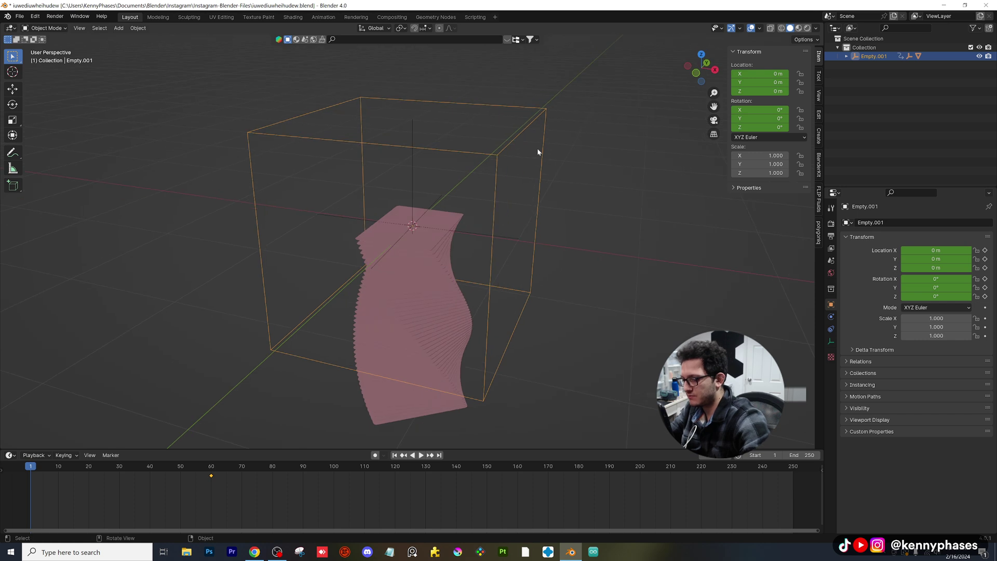
pyautogui.press('r')
pyautogui.click(474, 149)
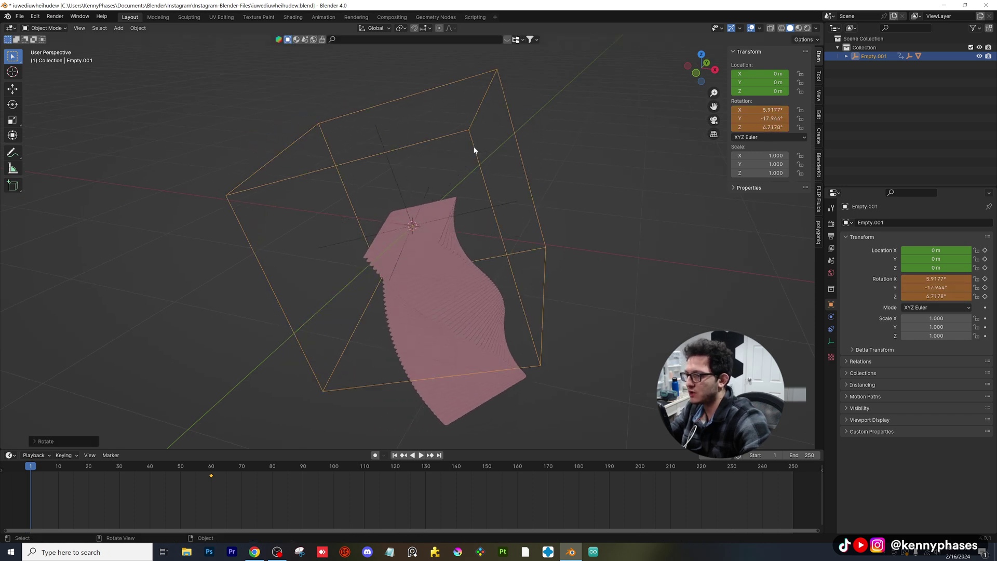
# Move the cube empty down along the Z axis to about -0.34 m.
pyautogui.press('g')
pyautogui.press('z')
pyautogui.click(469, 182)
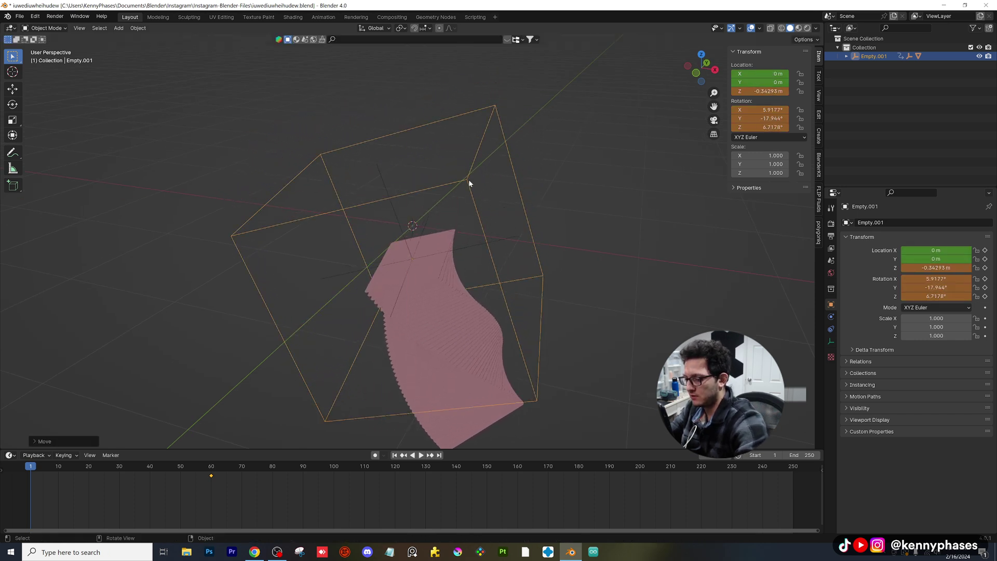
# Keyframe the cube empty's location and rotation at frame 1, and again at frame 120 with rotation X 14°, Y -27°, Z 53°.
pyautogui.press('i')
pyautogui.press('space')
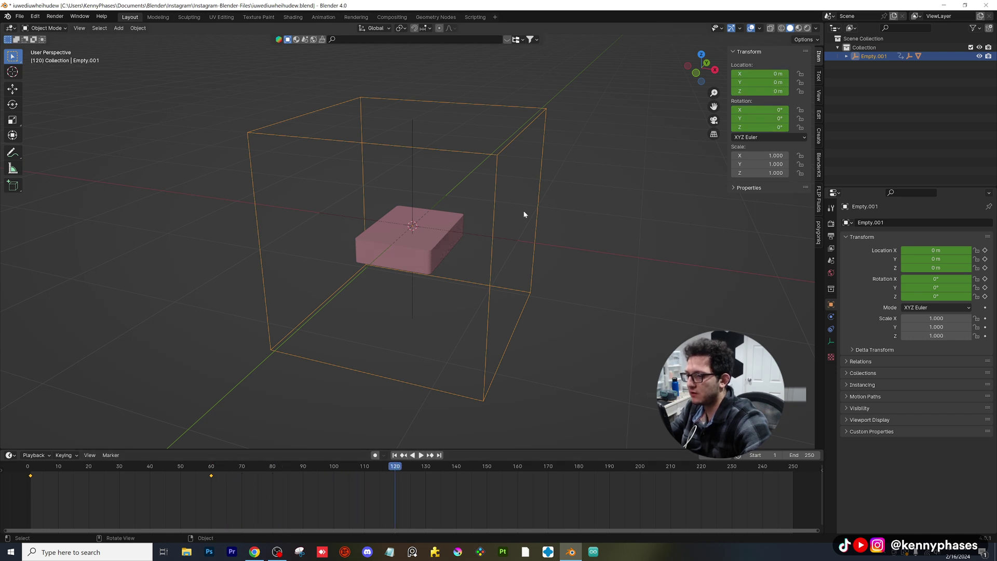
pyautogui.moveTo(760, 127)
pyautogui.mouseDown()
pyautogui.moveTo(779, 127)
pyautogui.moveTo(737, 119)
pyautogui.moveTo(758, 113)
pyautogui.mouseUp()
pyautogui.press('i')
pyautogui.click(551, 169)
# Change the interpolation mode of the cube empty's keyframes and play the animation from the start.
pyautogui.rightClick(317, 471)
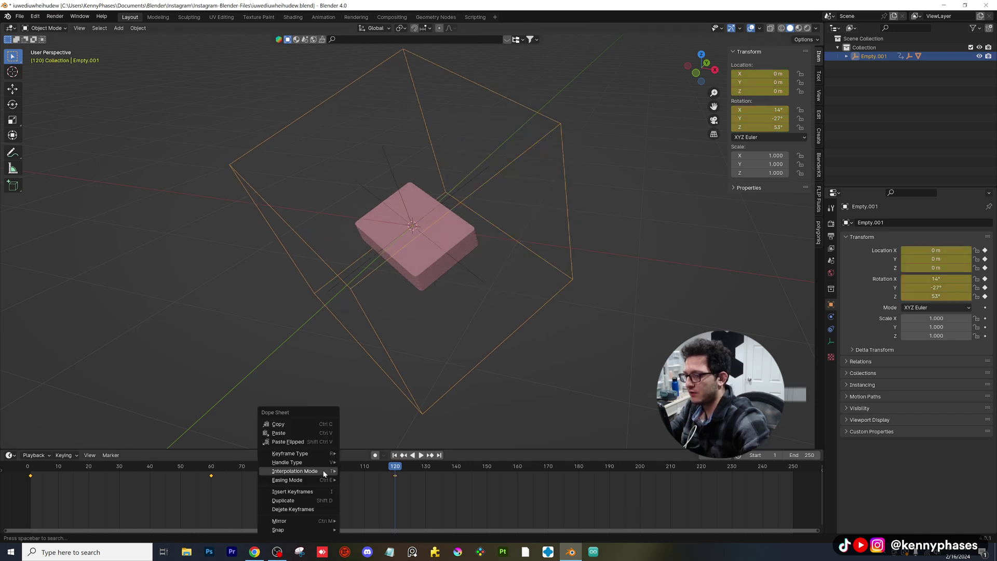
pyautogui.moveTo(312, 471)
pyautogui.click(358, 434)
pyautogui.moveTo(268, 466); pyautogui.dragTo(27, 468)
pyautogui.press('space')
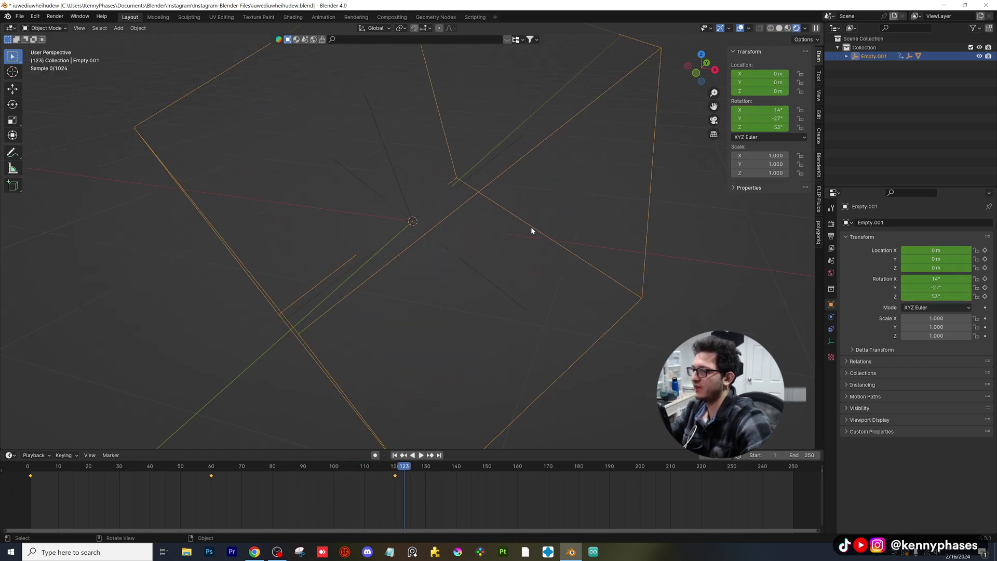
# Preview the scene in rendered shading and add a mesh plane scaled up to about 10.9 m wide.
pyautogui.click(807, 28)
pyautogui.moveTo(394, 304); pyautogui.dragTo(483, 244, button='middle')
pyautogui.click(137, 28)
pyautogui.moveTo(118, 28)
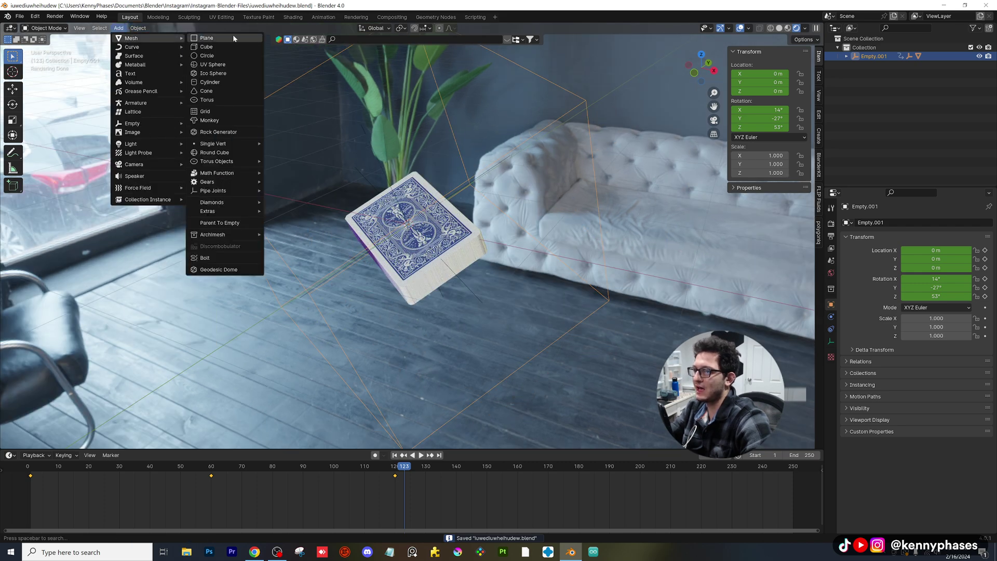
pyautogui.click(232, 36)
pyautogui.press('s')
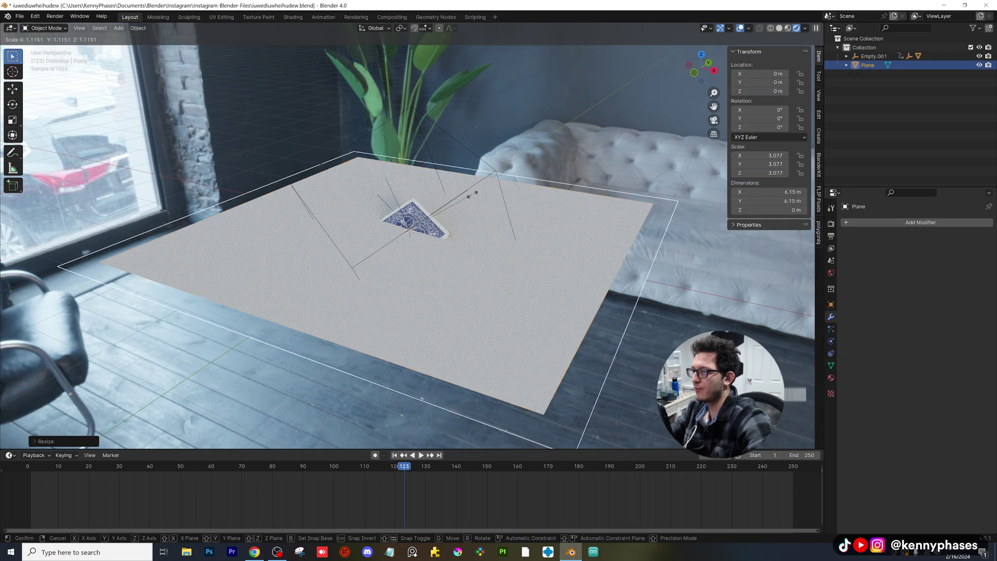
pyautogui.click(527, 143)
# Lower the plane along the Z axis beneath the card deck, to about -0.99 m.
pyautogui.press('g')
pyautogui.press('z')
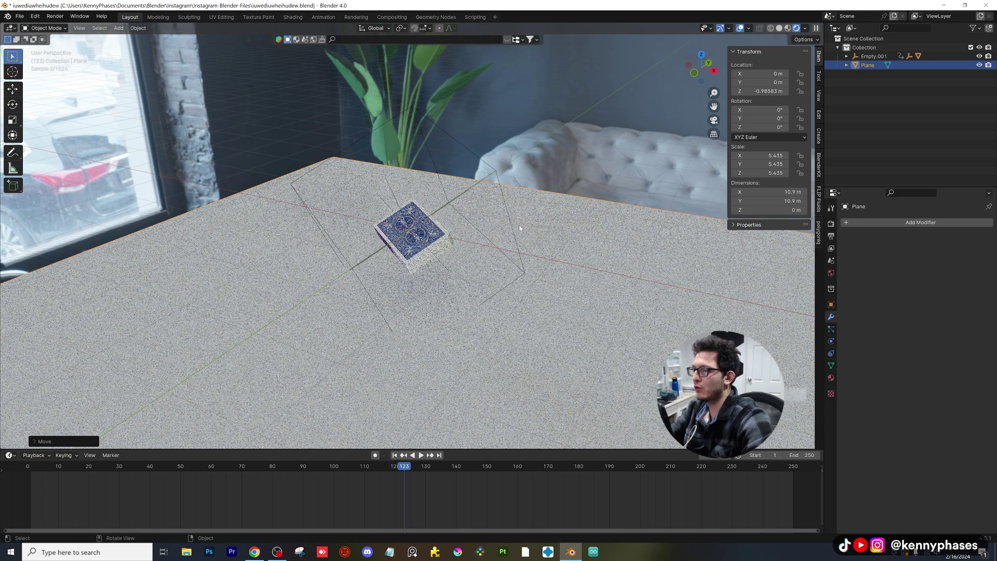
pyautogui.click(510, 258)
pyautogui.moveTo(509, 258); pyautogui.dragTo(512, 270, button='middle')
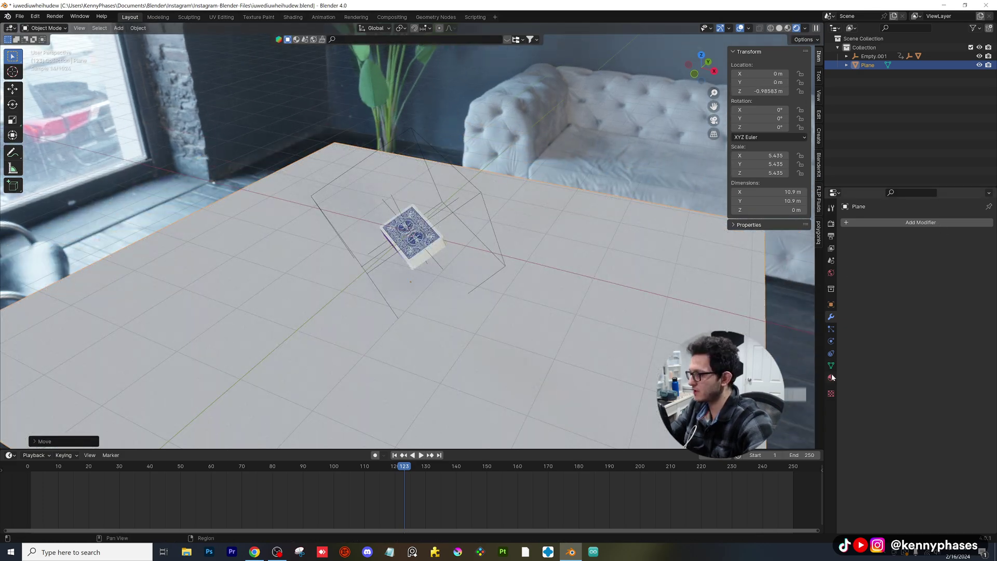
# Give the plane a new material with a roughness of about 0.87.
pyautogui.click(832, 376)
pyautogui.click(915, 260)
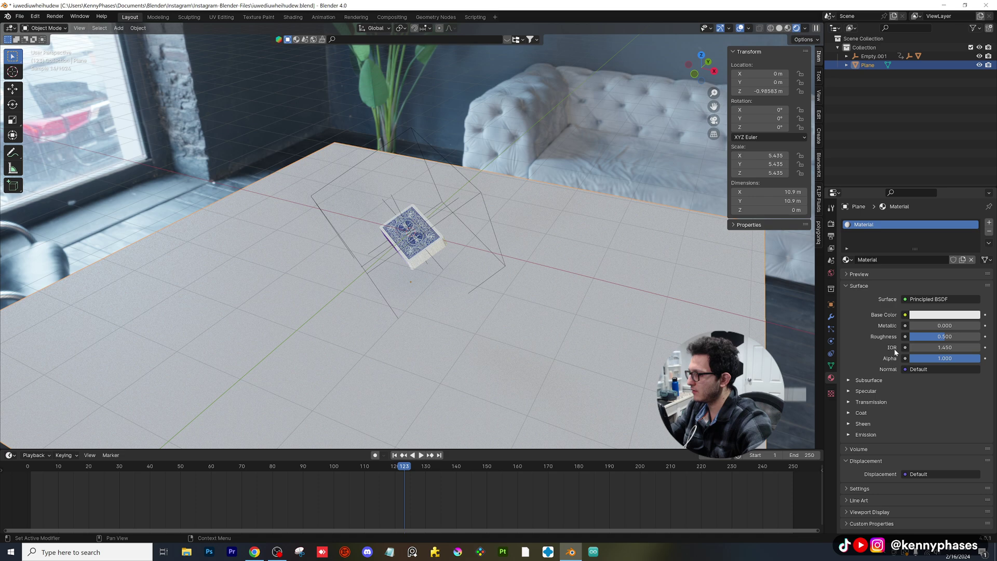
pyautogui.moveTo(945, 338); pyautogui.dragTo(962, 338)
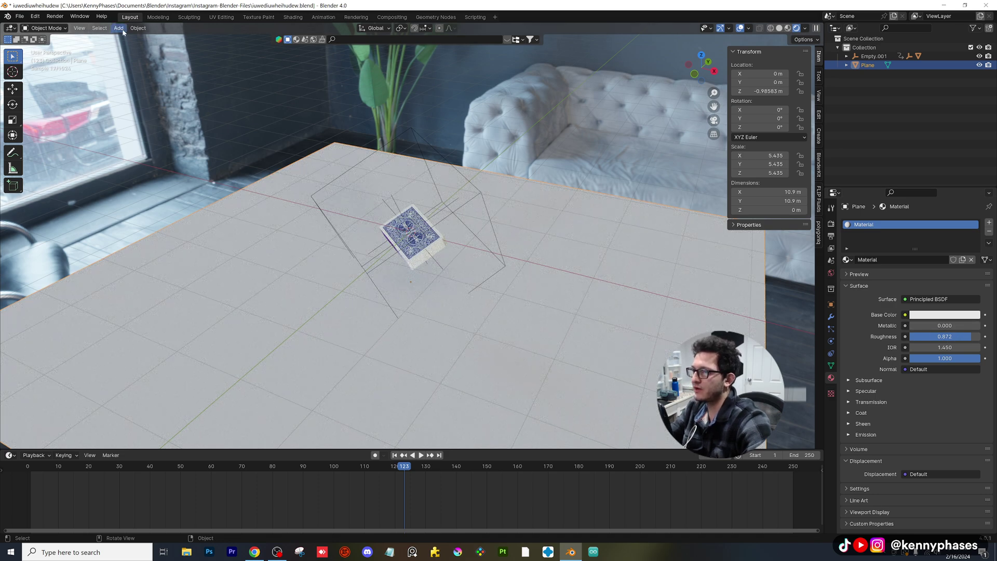
# Add a camera and move it away from the deck to about X 1.81 m, Y -3.08 m, Z 2.57 m.
pyautogui.click(119, 28)
pyautogui.moveTo(162, 167)
pyautogui.click(208, 164)
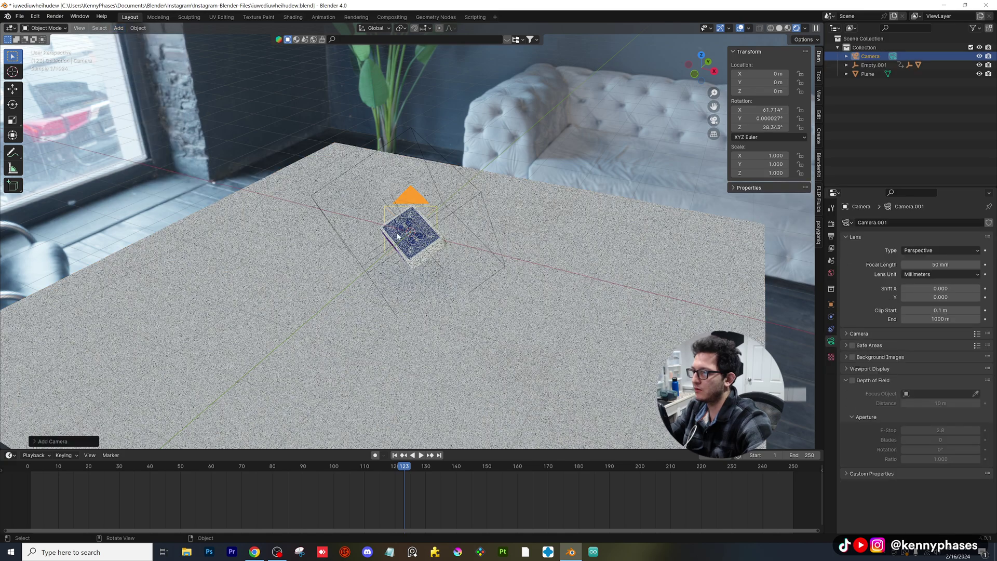
pyautogui.scroll(-3, 405, 224)
pyautogui.moveTo(405, 223); pyautogui.dragTo(506, 207, button='middle')
pyautogui.press('g')
pyautogui.click(531, 140)
pyautogui.moveTo(531, 141); pyautogui.dragTo(506, 193, button='middle')
# Look through the camera, move it to about X 1.86 m, Y -3.42 m, Z 2.27 m, and set its focal length to 100 mm.
pyautogui.press('KP_0')
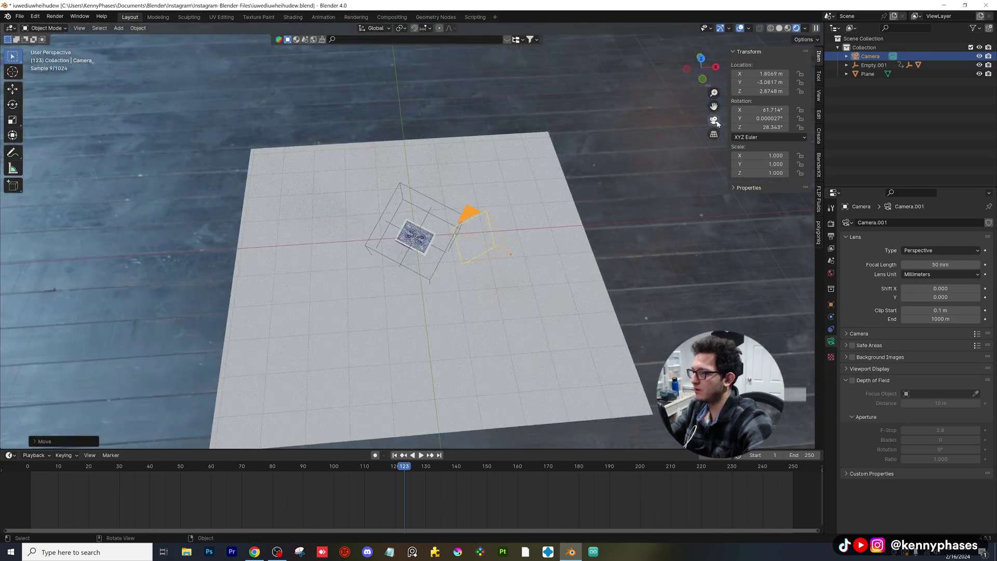
pyautogui.press('g')
pyautogui.click(510, 209)
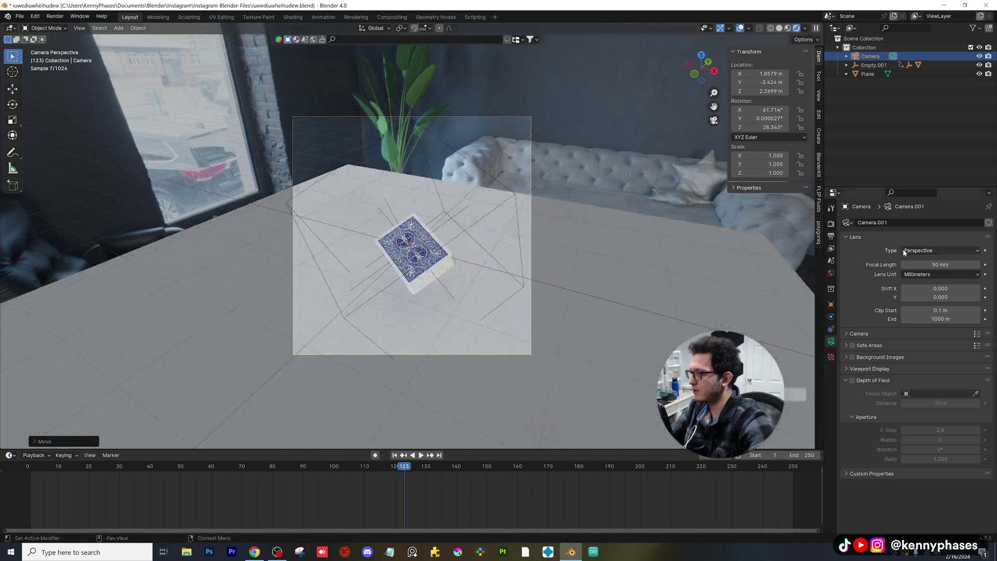
pyautogui.write('100')
pyautogui.press('Return')
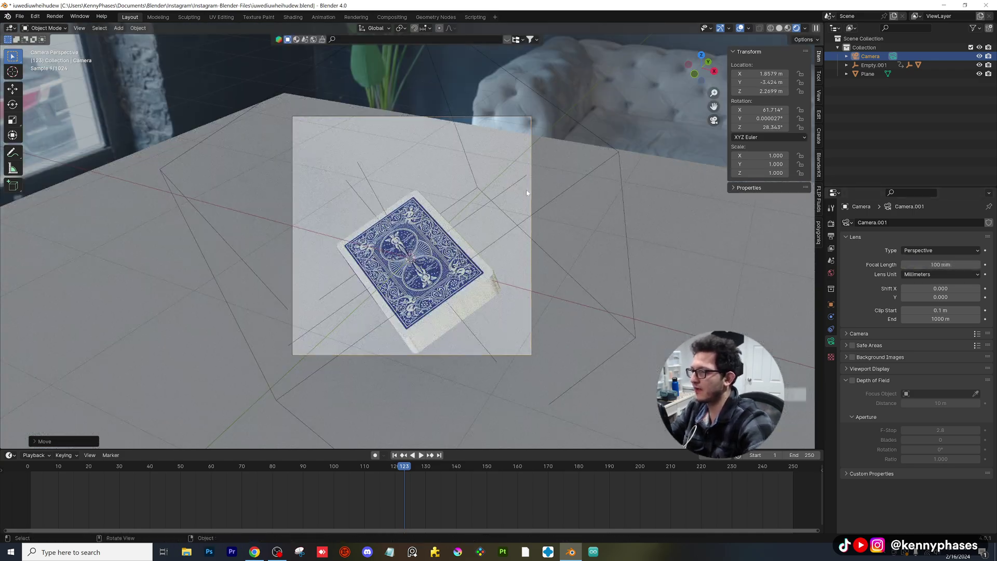
# Center the deck in the frame by moving the camera to about X 1.91 m, Y -3.52 m, Z 2.06 m, and save the file.
pyautogui.press('g')
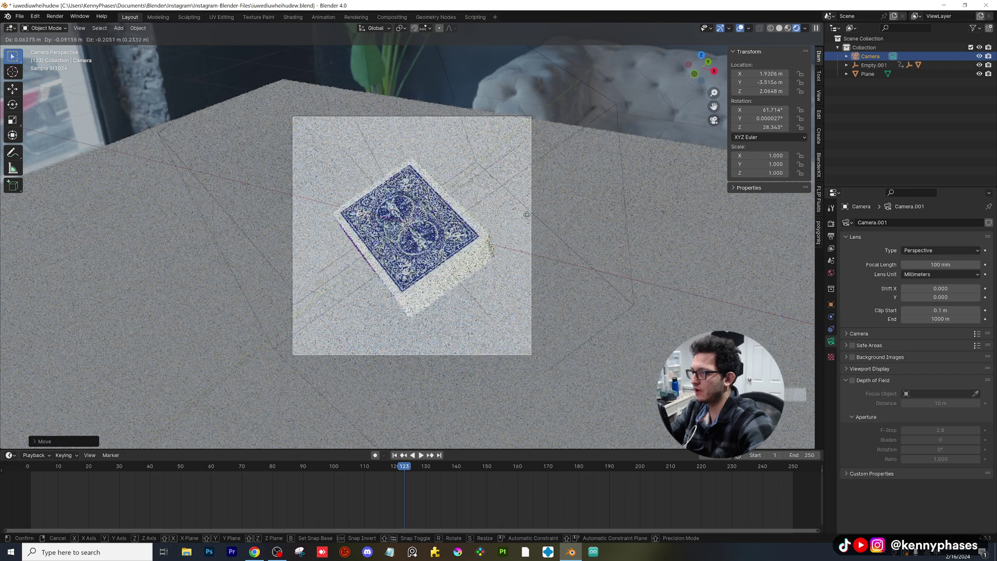
pyautogui.click(522, 227)
pyautogui.scroll(4, 522, 228)
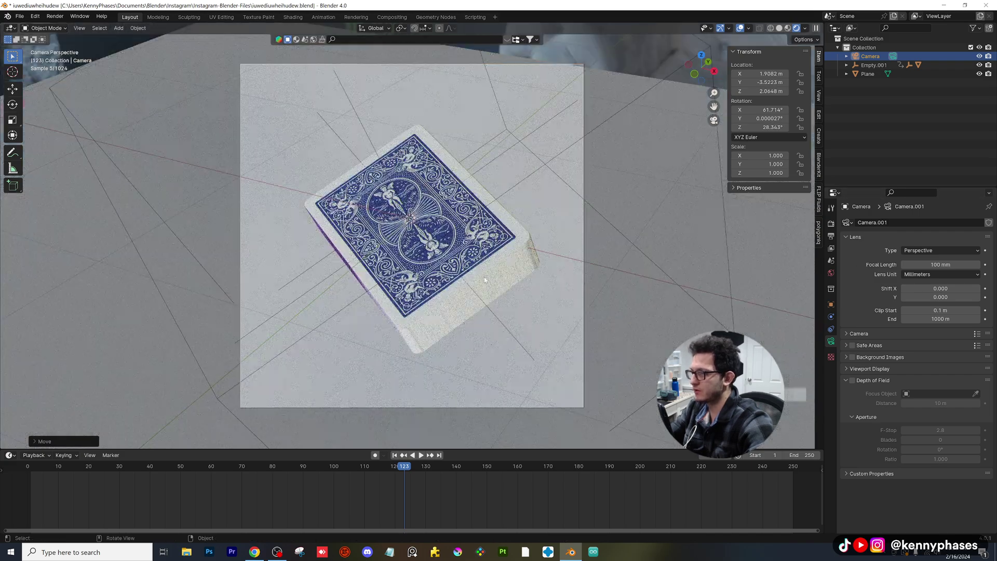
pyautogui.hotkey('ctrl', 's')
pyautogui.scroll(-2, 474, 280)
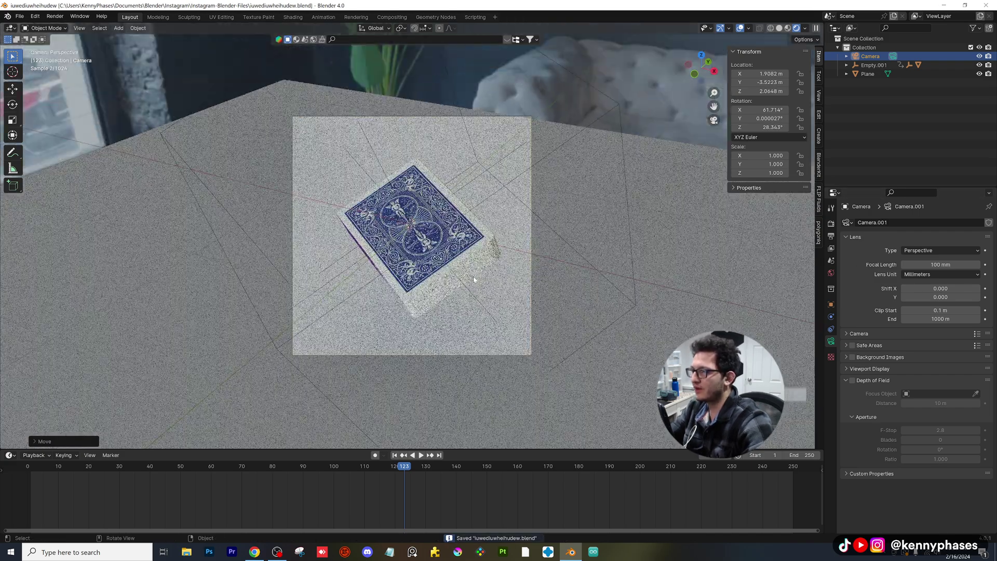
pyautogui.scroll(1, 474, 279)
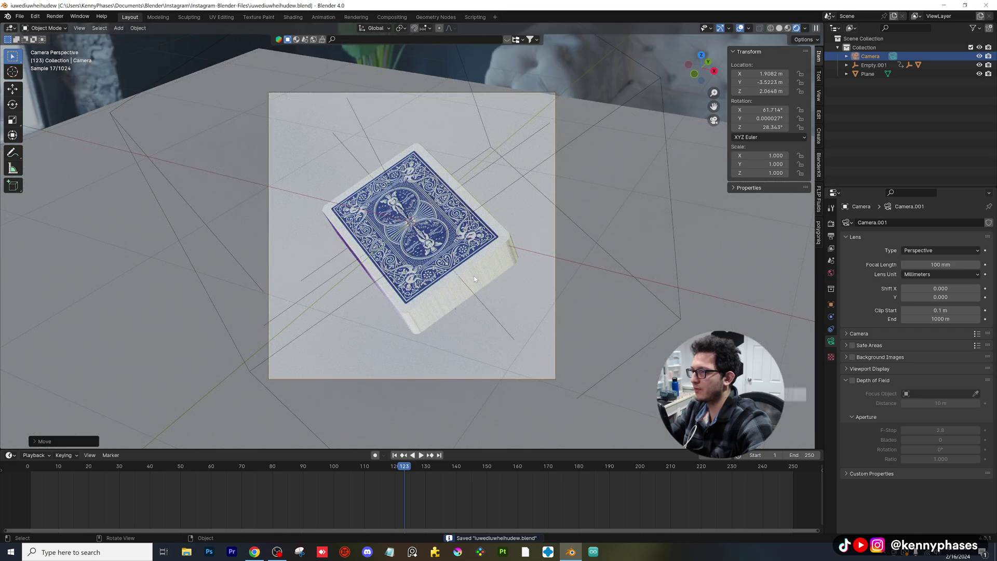
pyautogui.scroll(-1, 474, 279)
# In solid shading from the top view, move the camera to the deck's opposite side and rotate it to about -148° on Z.
pyautogui.click(779, 28)
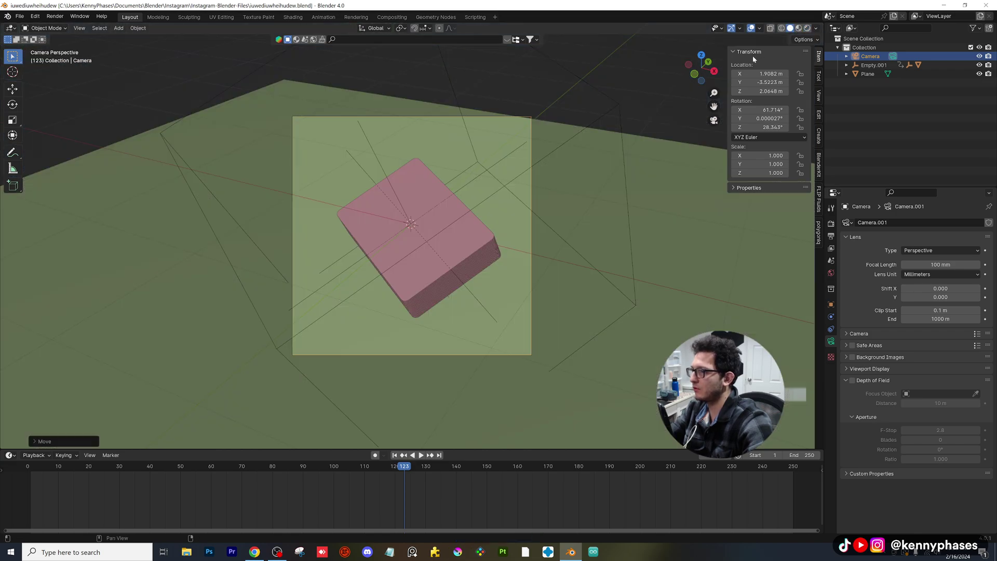
pyautogui.click(703, 56)
pyautogui.scroll(-3, 467, 283)
pyautogui.press('r')
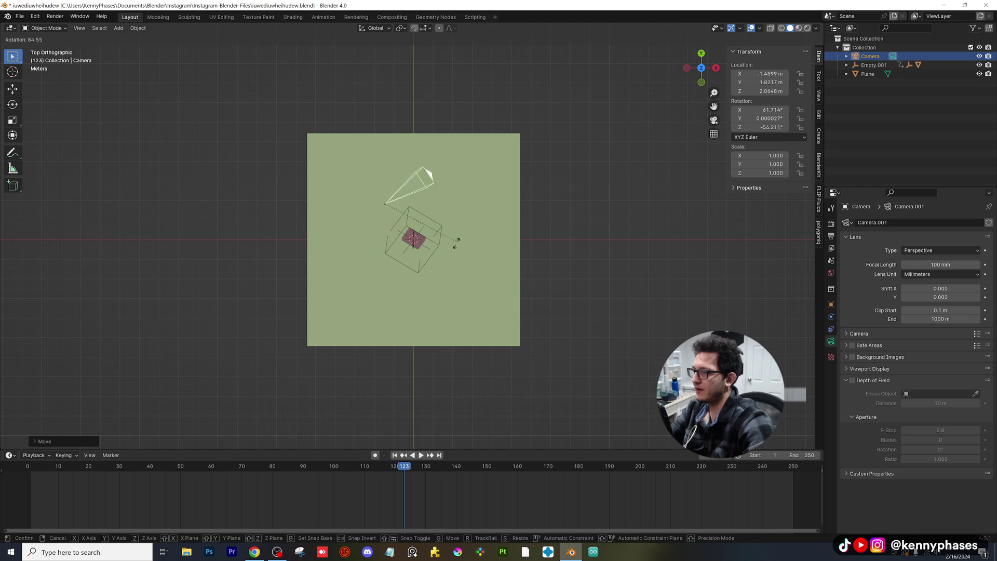
pyautogui.click(322, 305)
pyautogui.press('g')
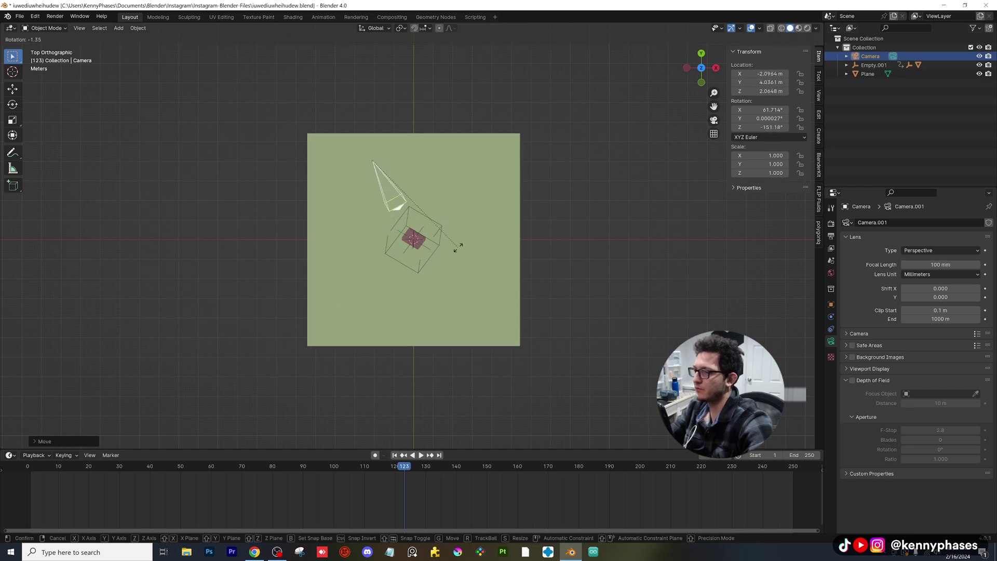
pyautogui.click(461, 248)
# Reframe the deck through the camera at about X -2.18 m, Y 3.56 m, Z 2.71 m, with X rotation about 55.1°.
pyautogui.press('KP_0')
pyautogui.press('g')
pyautogui.click(491, 176)
pyautogui.press('g')
pyautogui.click(533, 149)
pyautogui.moveTo(757, 110); pyautogui.dragTo(723, 110)
pyautogui.press('g')
pyautogui.click(404, 368)
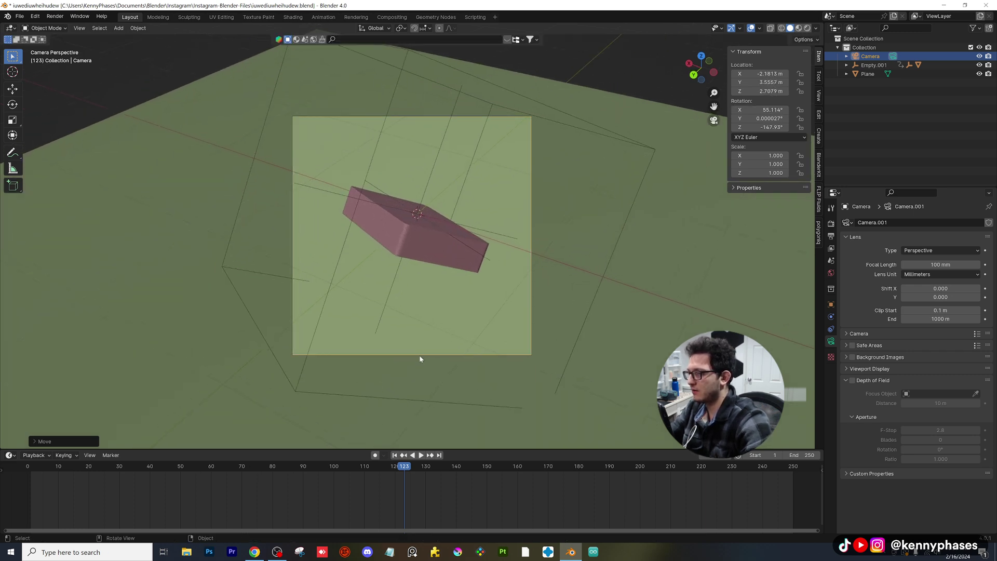
# At frame 2, lower the plane to about -2.53 m on Z and scale it up to about 17.2 m wide.
pyautogui.moveTo(354, 462); pyautogui.dragTo(32, 473)
pyautogui.click(702, 258)
pyautogui.press('g')
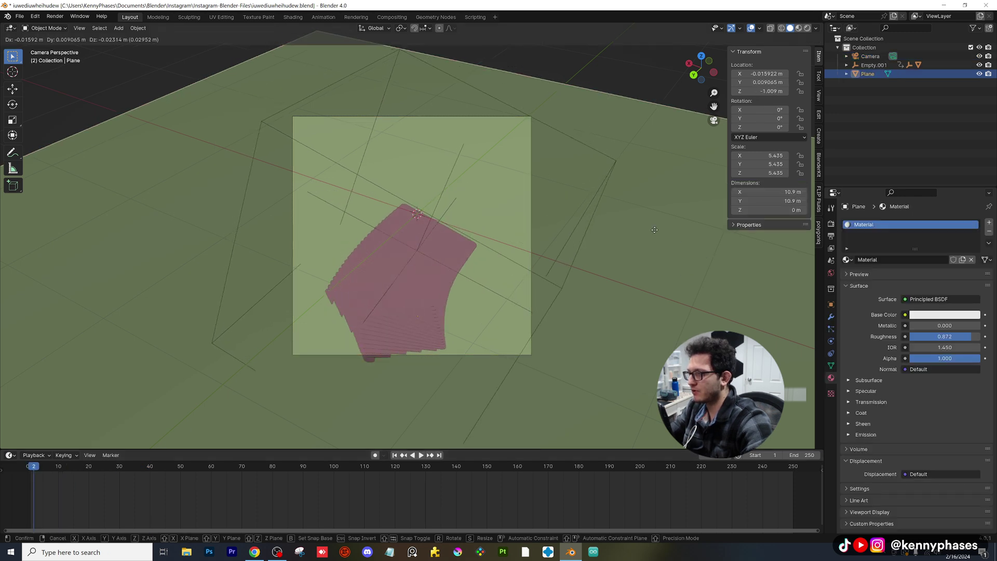
pyautogui.press('z')
pyautogui.press('s')
pyautogui.click(616, 316)
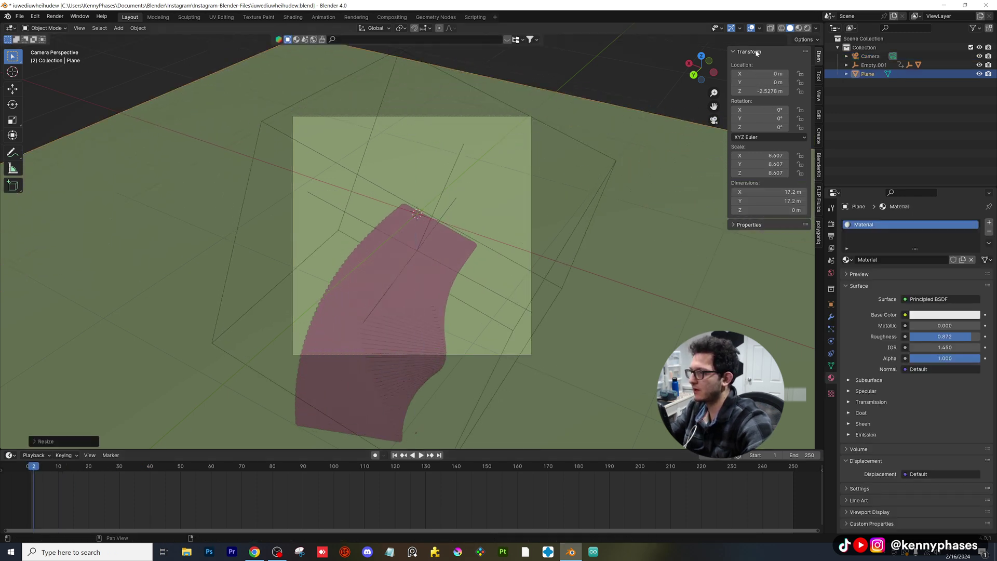
# In rendered shading, set the camera's X rotation to about 51.5° and move it to about X -2.13 m, Y 3.54 m, Z 2.76 m.
pyautogui.click(807, 28)
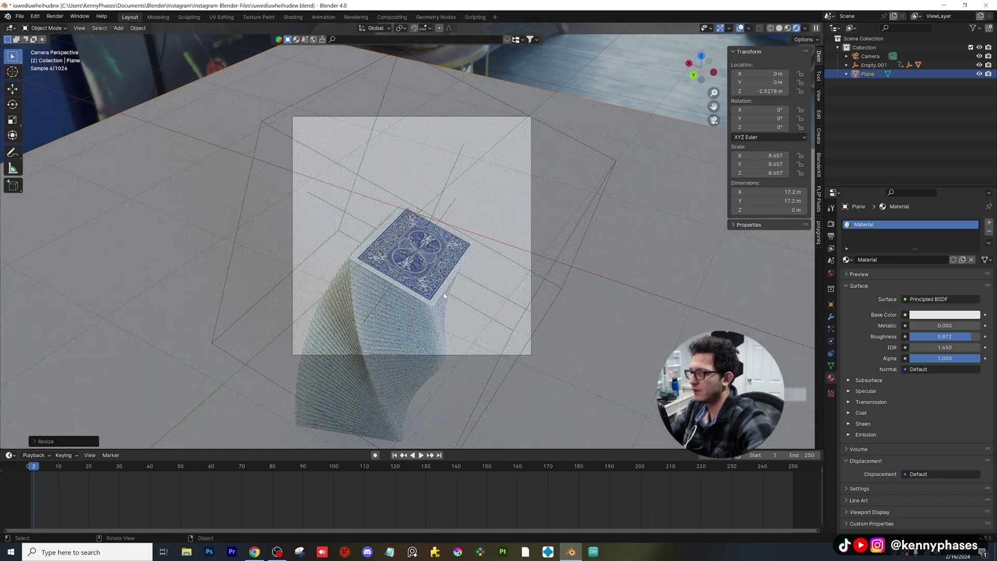
pyautogui.click(868, 56)
pyautogui.scroll(1, 431, 236)
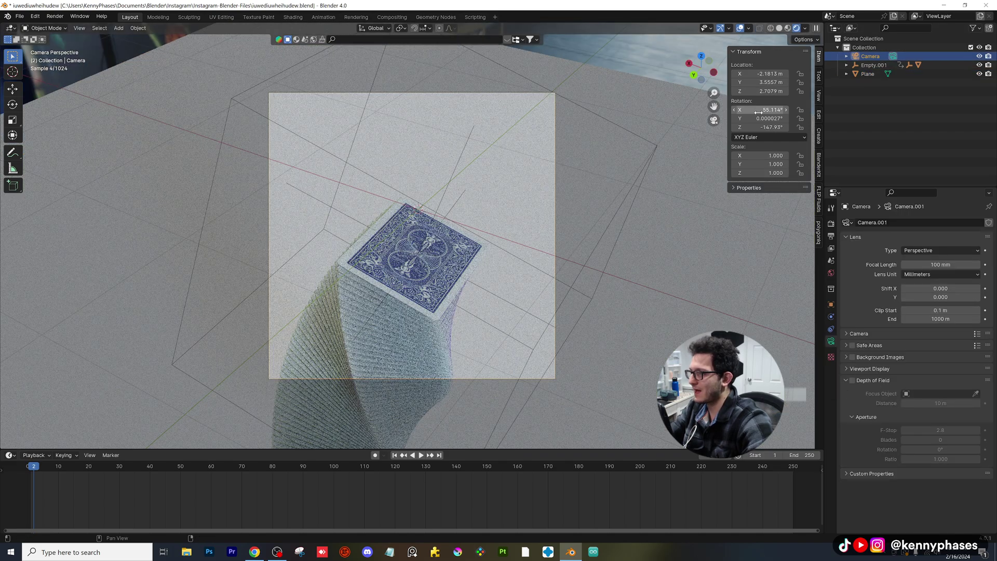
pyautogui.moveTo(759, 109); pyautogui.dragTo(750, 110)
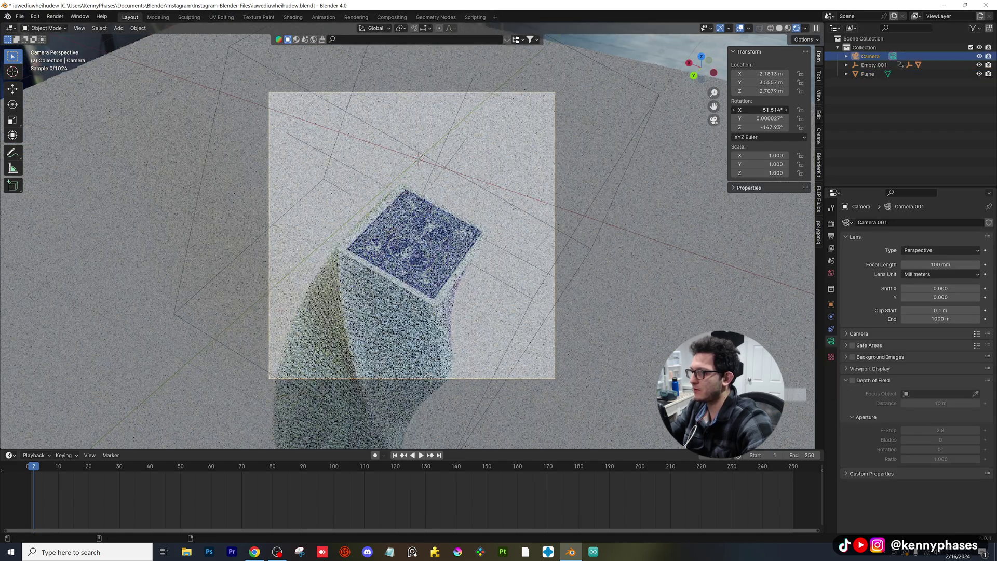
pyautogui.press('g')
pyautogui.click(496, 208)
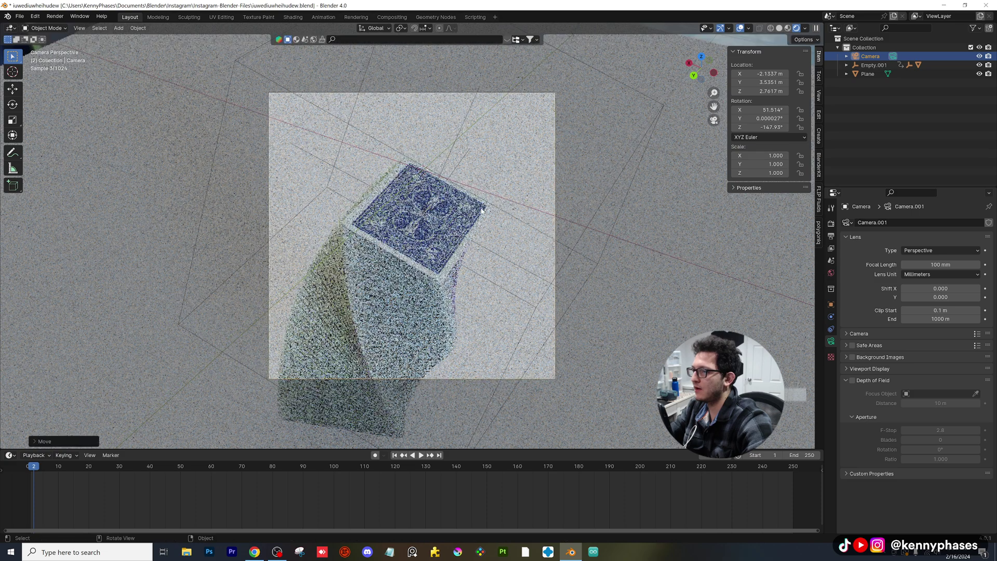
pyautogui.scroll(1, 484, 240)
# At frame 1, increase the deck array's negative Z relative offset until the stack spreads to about 4.78 m, and keyframe it.
pyautogui.click(407, 263)
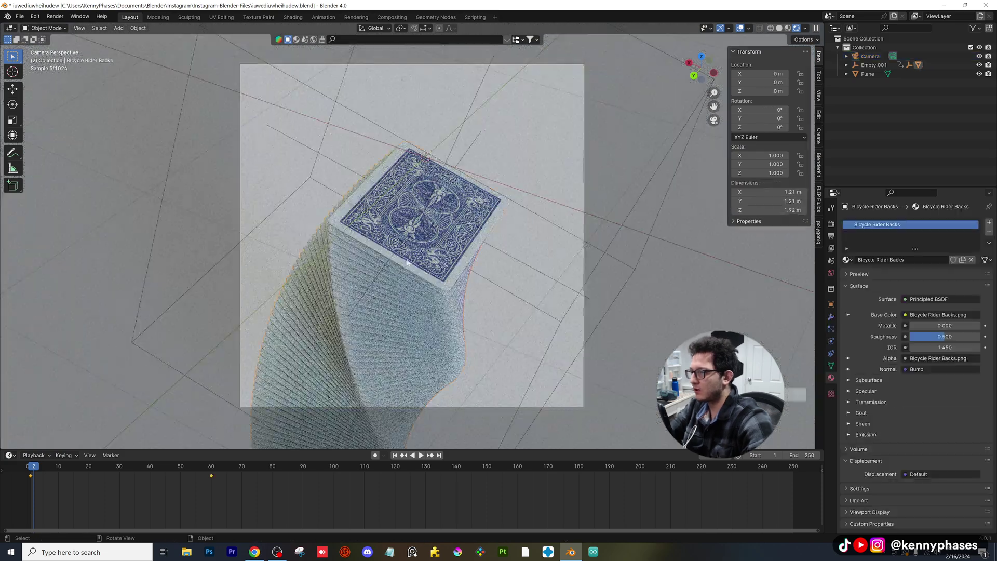
pyautogui.click(30, 470)
pyautogui.click(831, 317)
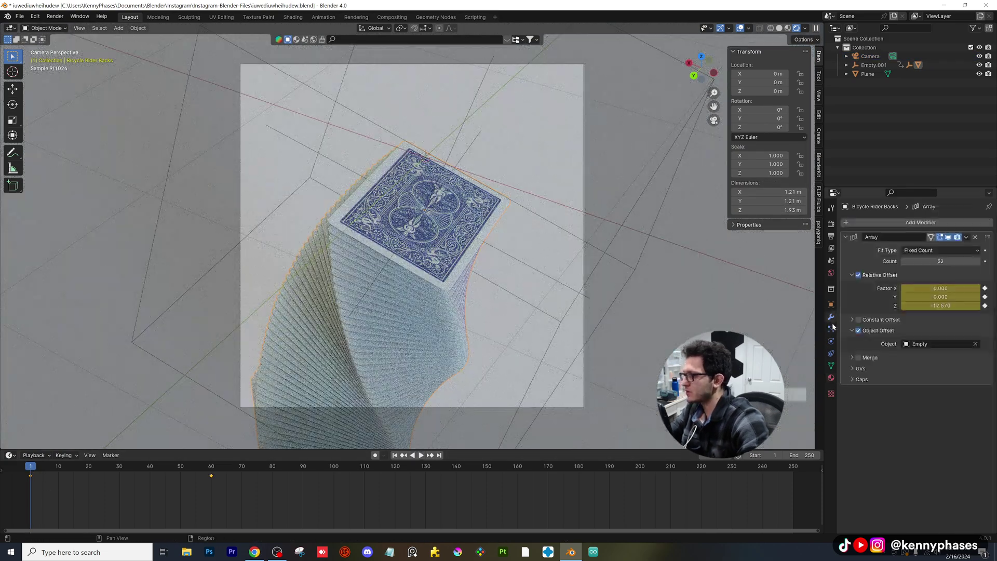
pyautogui.moveTo(942, 304); pyautogui.dragTo(846, 304)
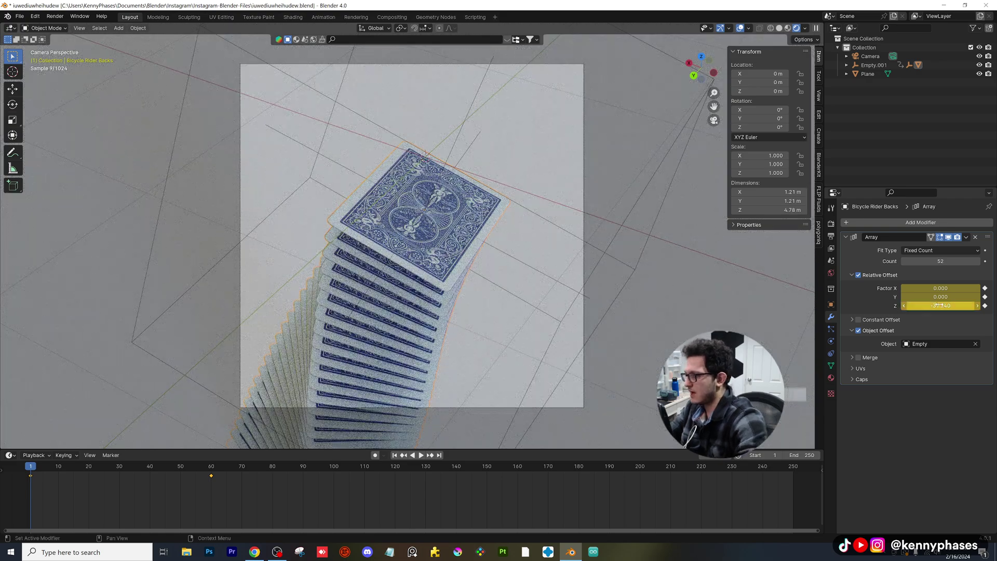
# Select the array's offset empty nested under the cube empty and keyframe its Z rotation at -7.5° on frame 1.
pyautogui.click(855, 65)
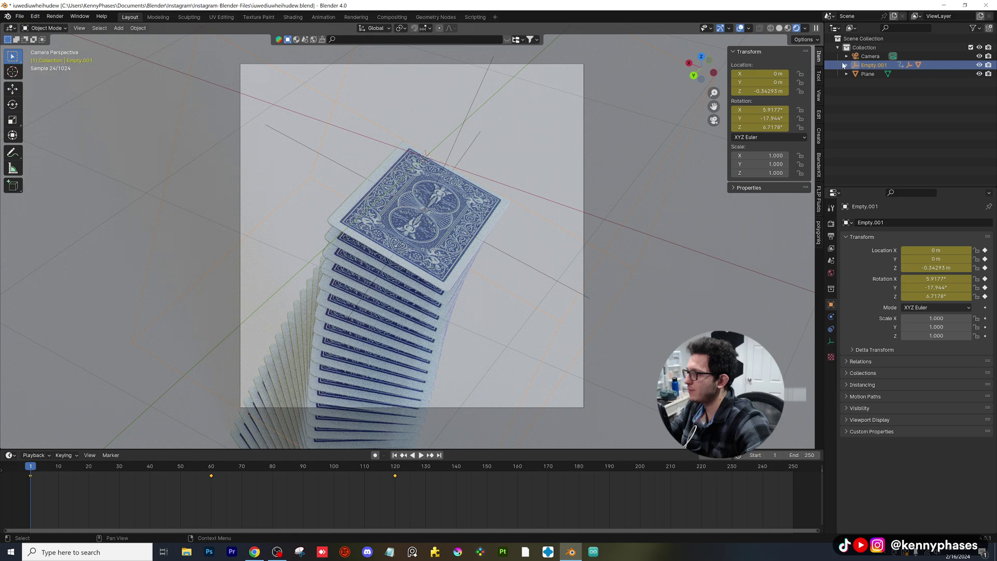
pyautogui.click(846, 65)
pyautogui.click(888, 92)
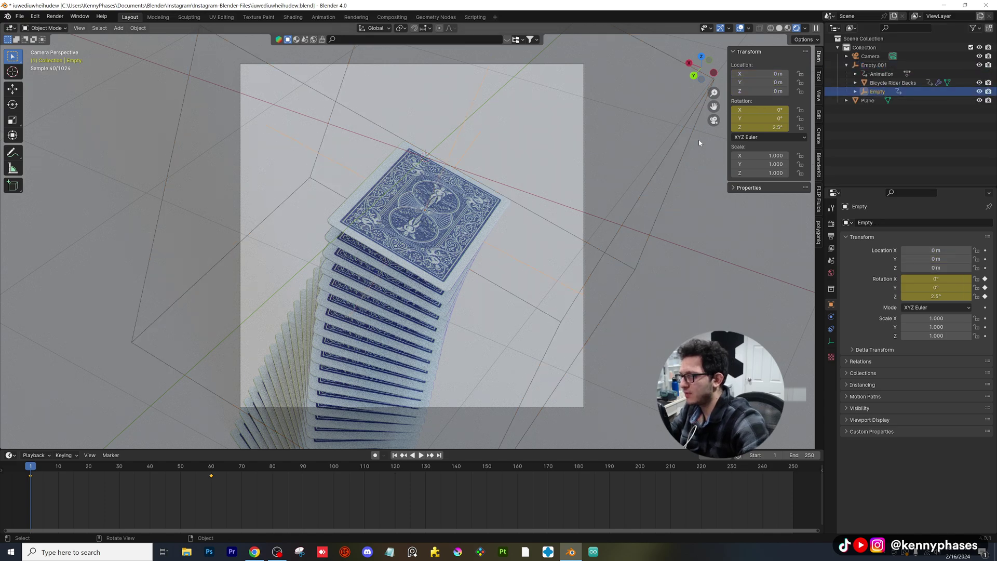
pyautogui.moveTo(762, 126)
pyautogui.mouseDown()
pyautogui.moveTo(752, 126)
pyautogui.moveTo(761, 126)
pyautogui.mouseUp()
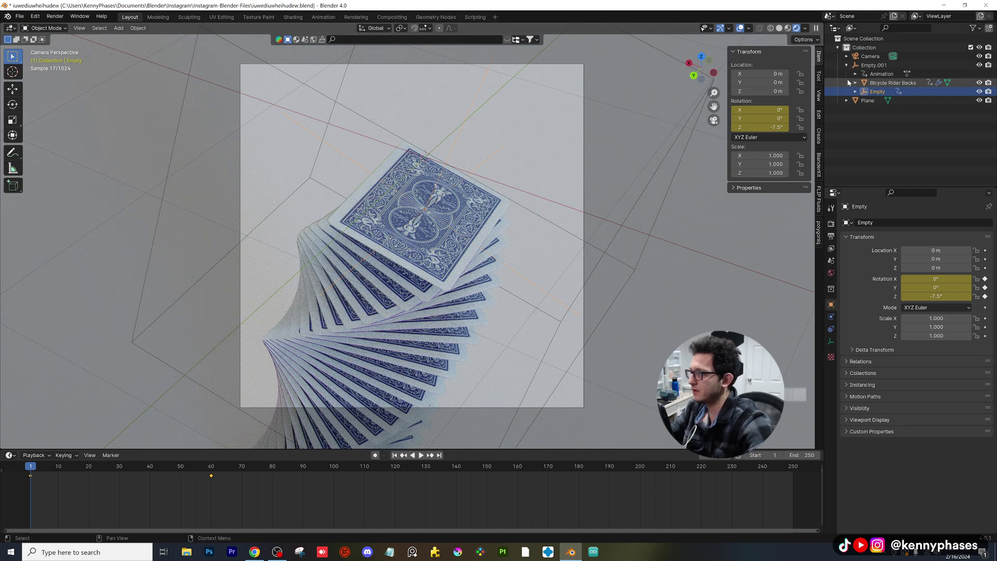
# Enable depth of field on the camera.
pyautogui.click(857, 56)
pyautogui.click(831, 341)
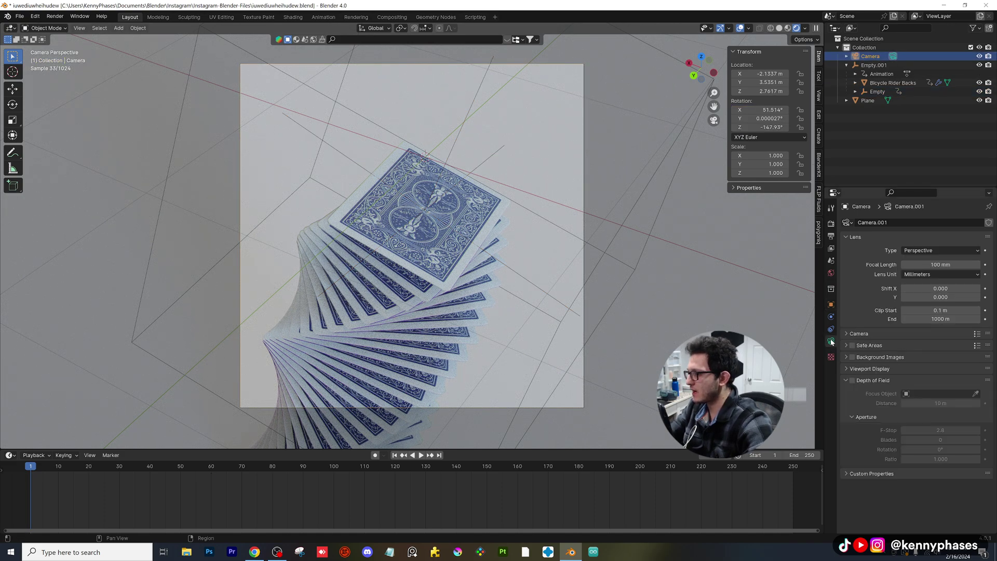
pyautogui.click(852, 380)
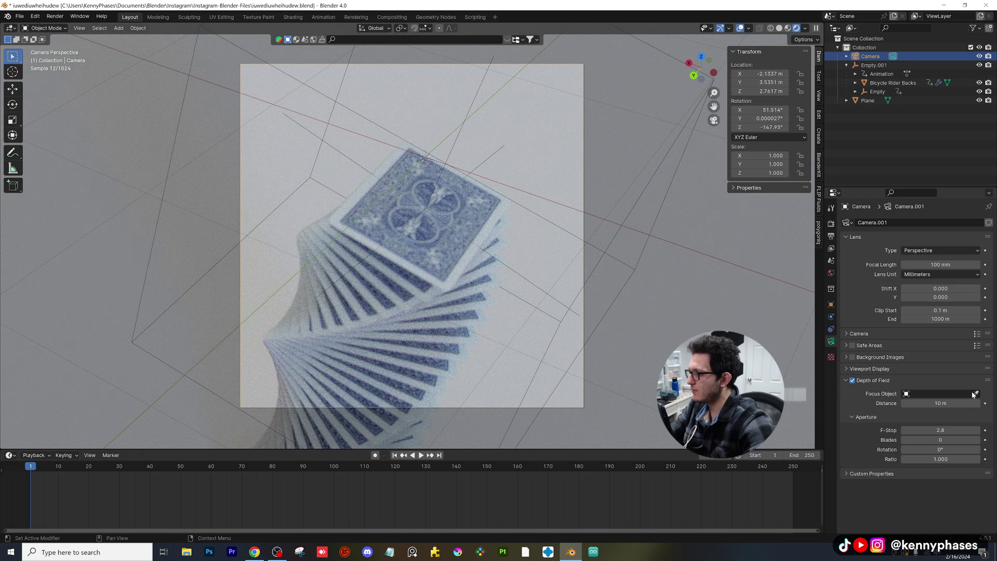
# Save the file and set the camera's depth-of-field focus distance to about 4.9 m in rendered shading.
pyautogui.scroll(1, 559, 274)
pyautogui.hotkey('ctrl', 's')
pyautogui.click(788, 28)
pyautogui.scroll(1, 422, 311)
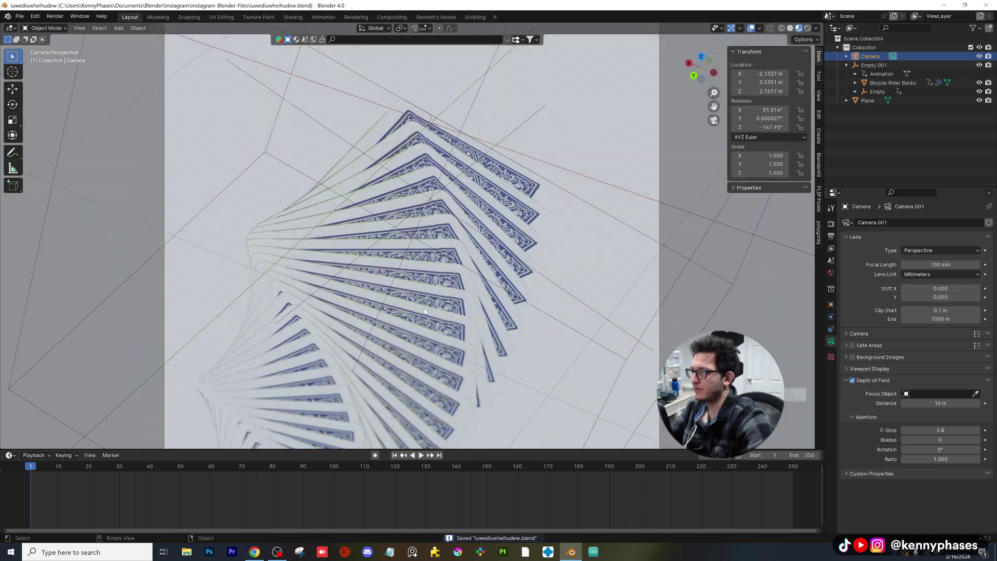
pyautogui.scroll(-1, 424, 311)
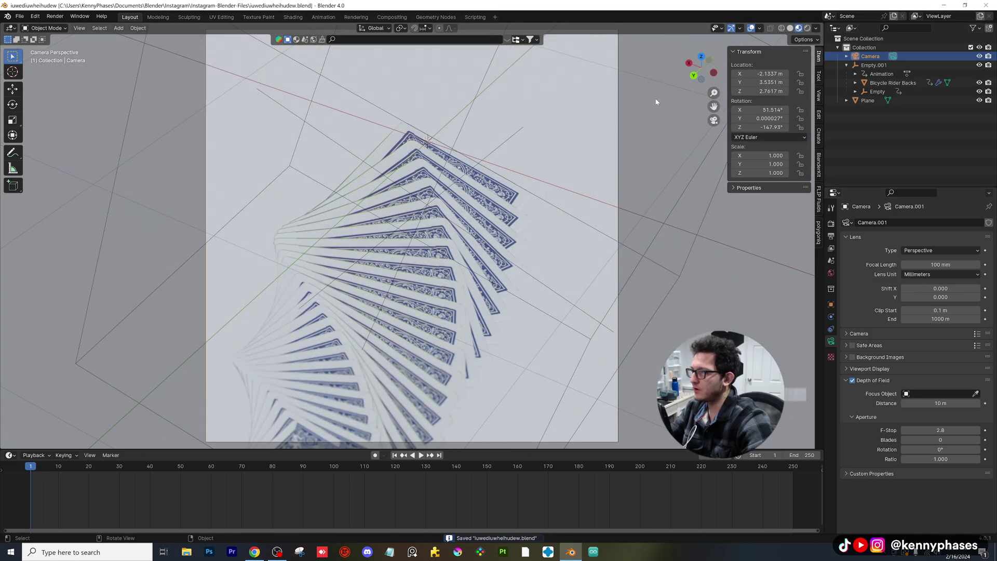
pyautogui.click(807, 28)
pyautogui.moveTo(942, 404); pyautogui.dragTo(912, 404)
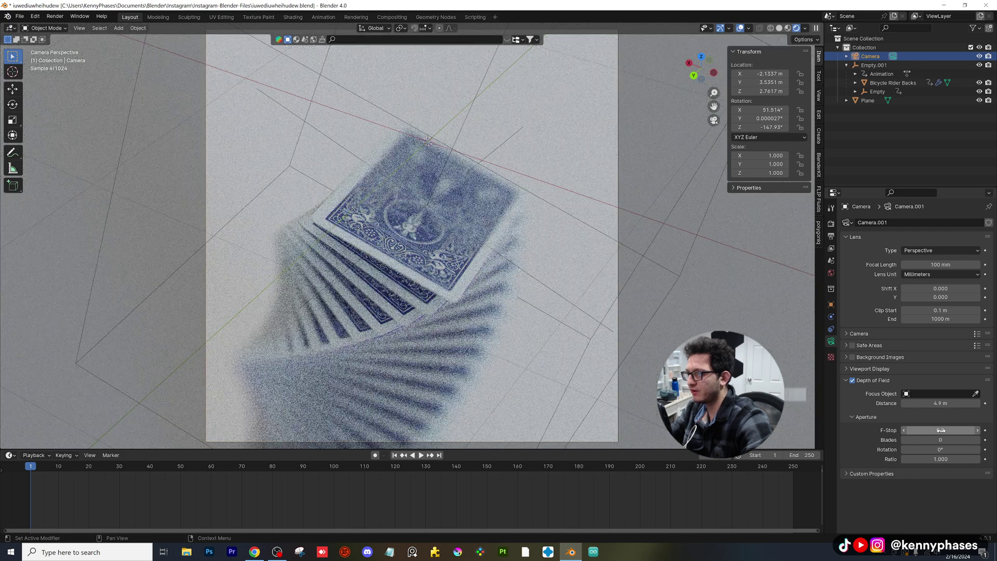
# Try a camera F-stop of about 0.2, and set it to 1.0.
pyautogui.moveTo(940, 430); pyautogui.dragTo(938, 430)
pyautogui.scroll(2, 458, 265)
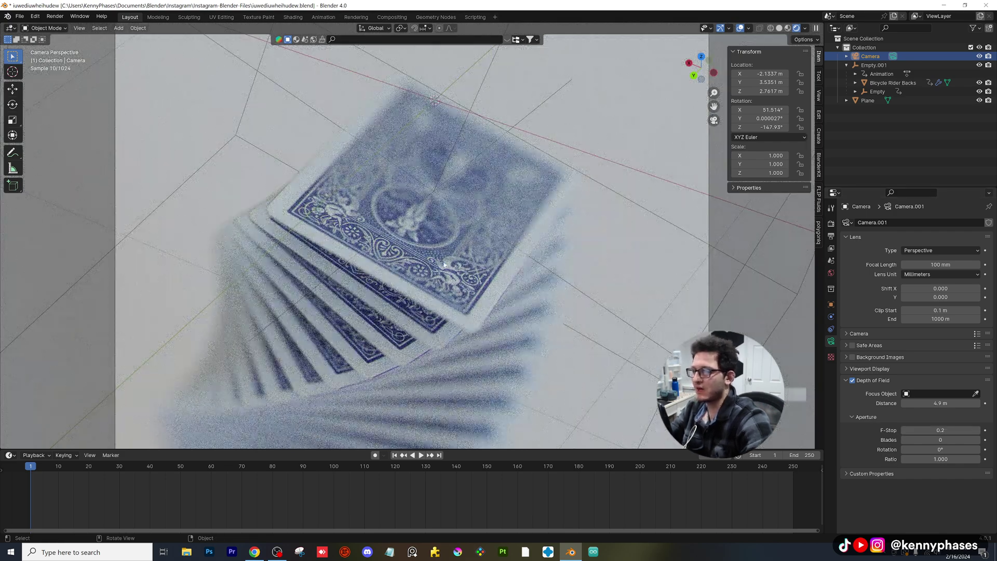
pyautogui.click(941, 430)
pyautogui.write('1')
pyautogui.press('Return')
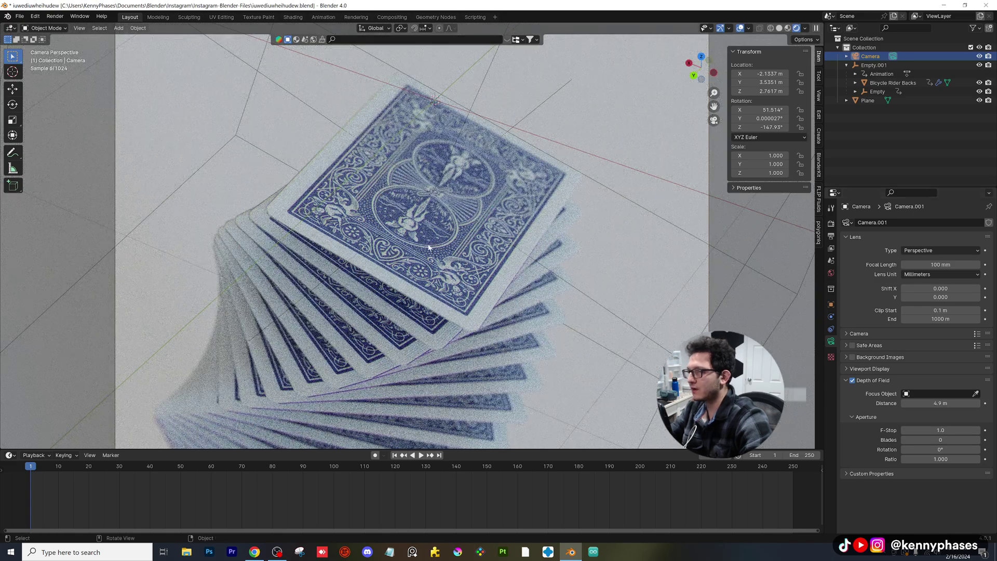
pyautogui.scroll(-2, 638, 228)
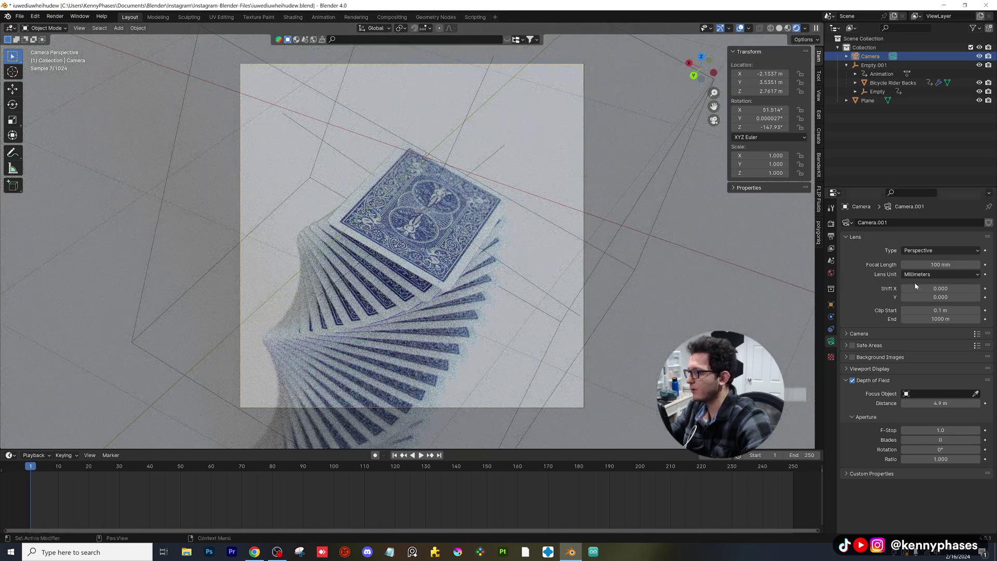
# Set the camera's focal length to 110 mm and its F-stop to 0.5, and save the file.
pyautogui.click(931, 264)
pyautogui.write('110')
pyautogui.press('Return')
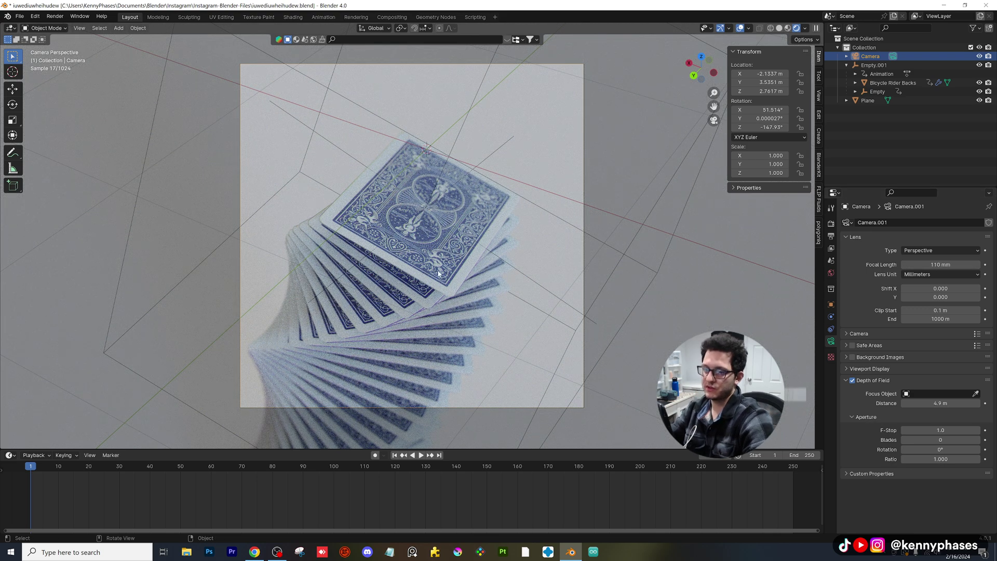
pyautogui.click(936, 430)
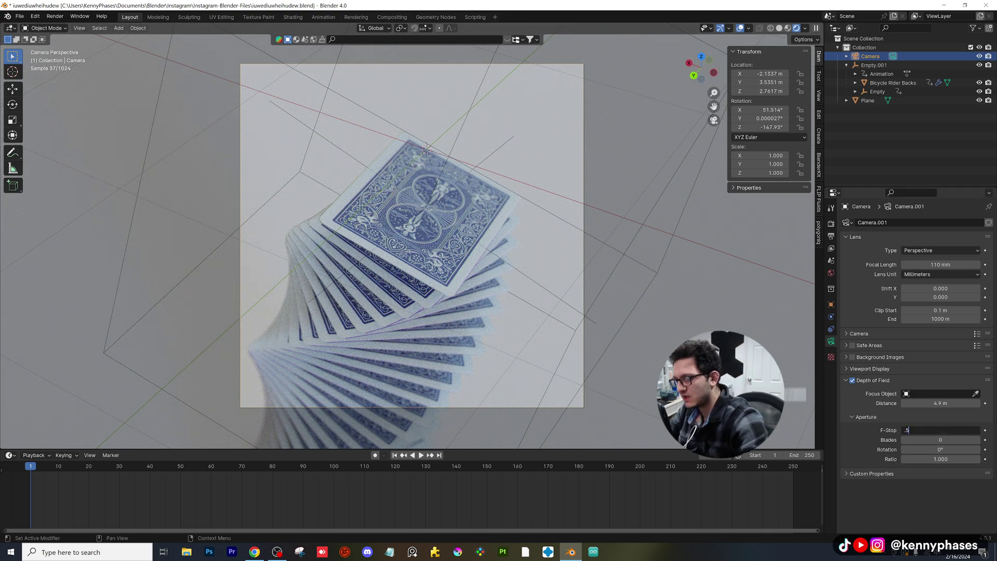
pyautogui.press('Return')
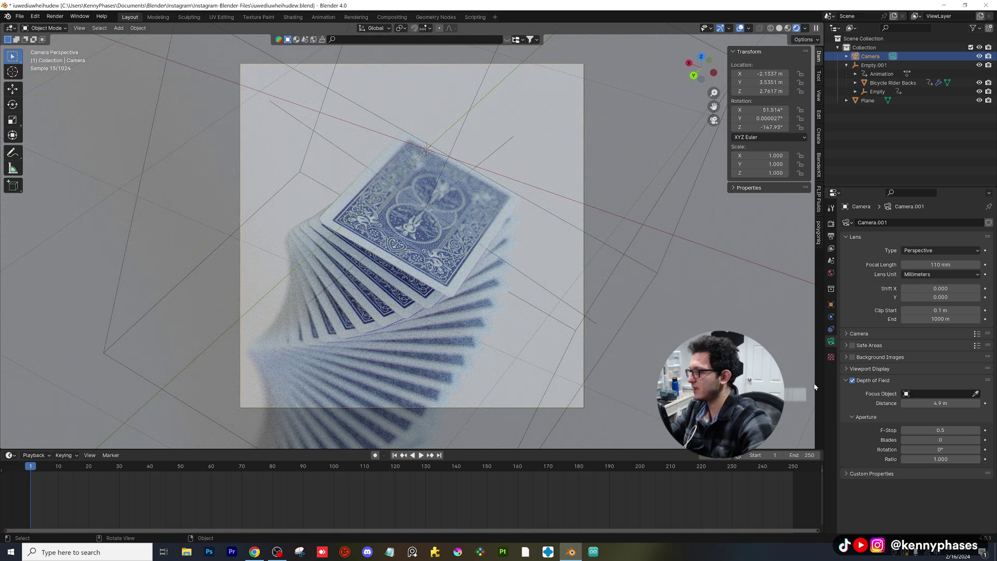
pyautogui.scroll(1, 302, 223)
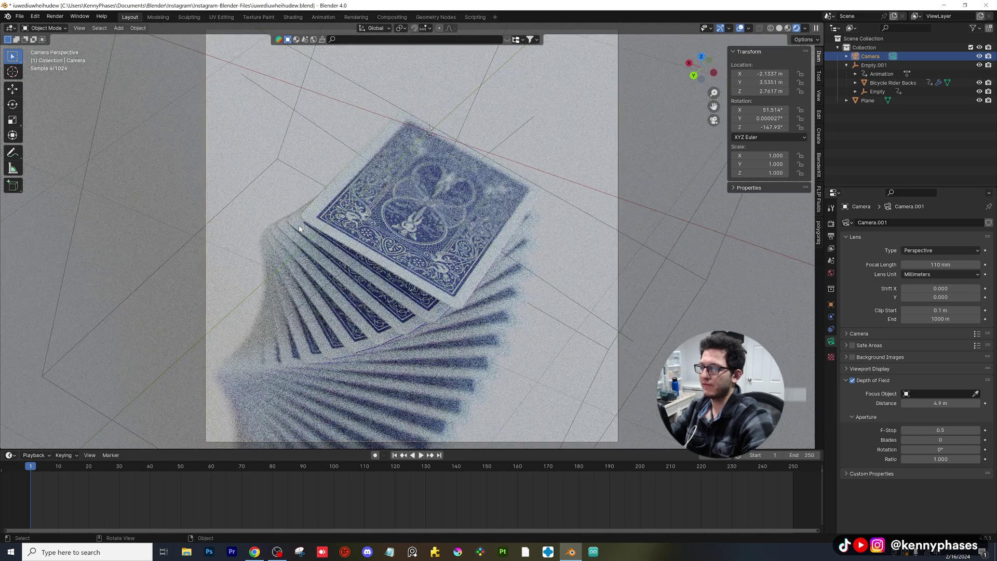
pyautogui.scroll(-1, 385, 242)
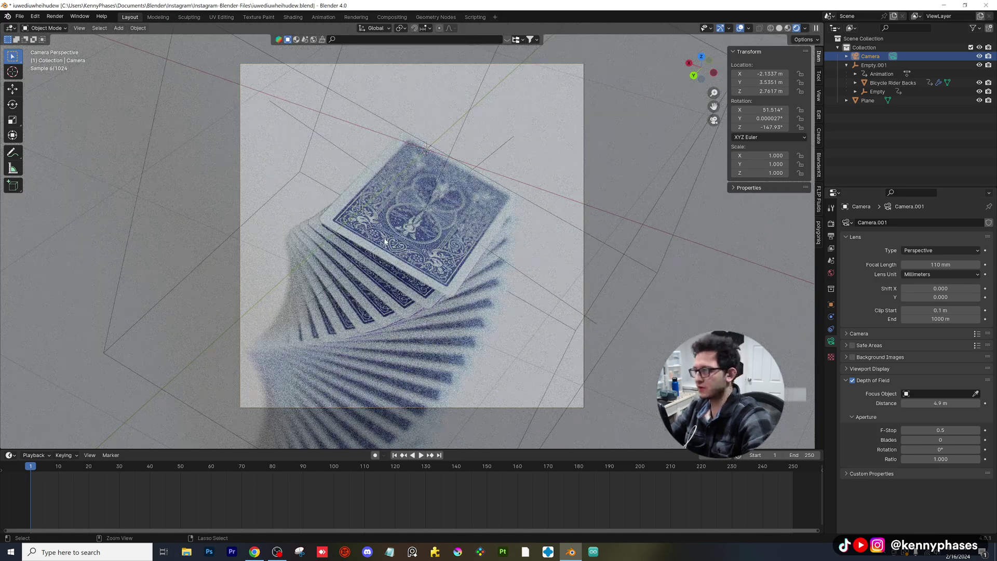
pyautogui.hotkey('ctrl', 's')
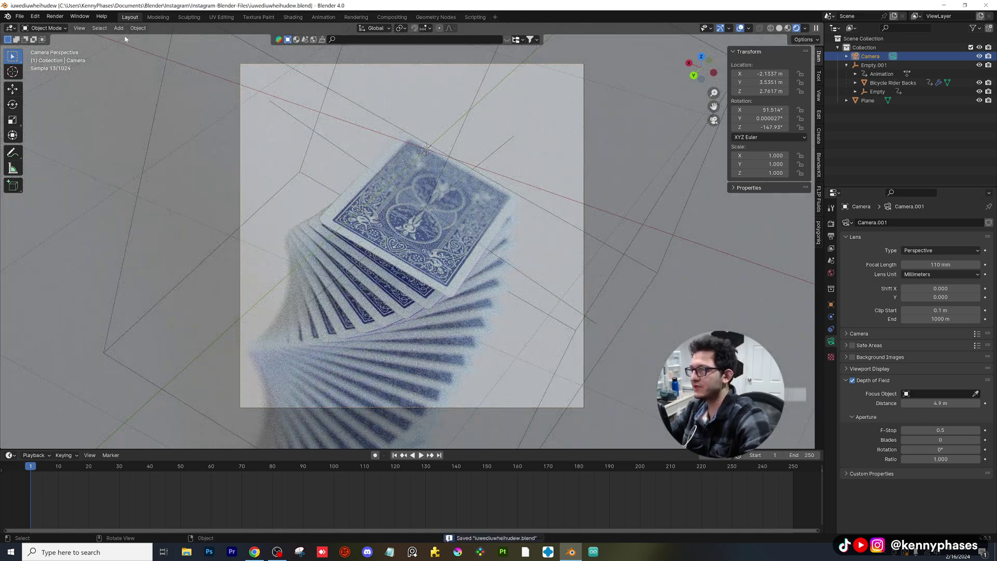
# Add an area light at the origin and scale it up to about 1.5.
pyautogui.click(119, 28)
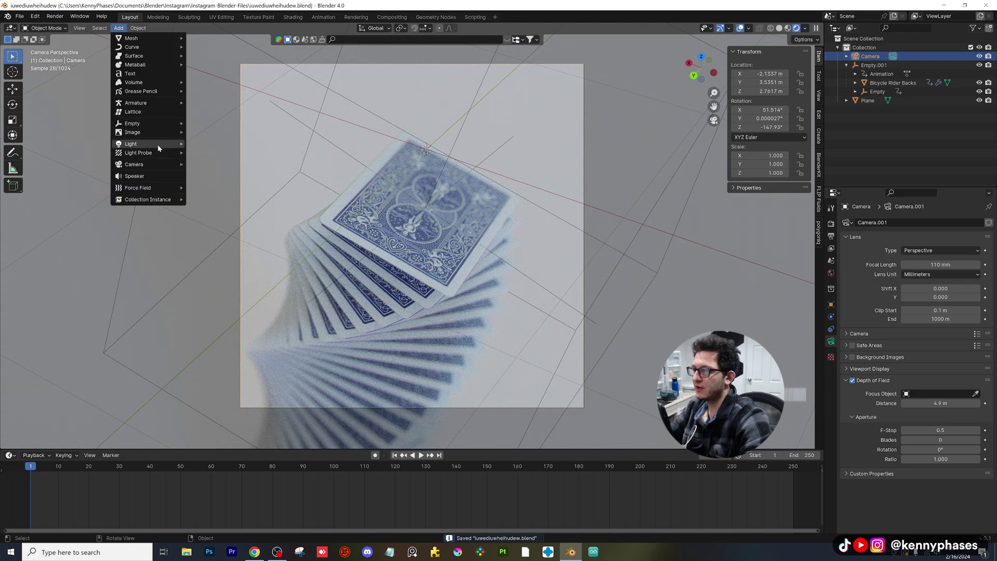
pyautogui.moveTo(165, 145)
pyautogui.click(202, 176)
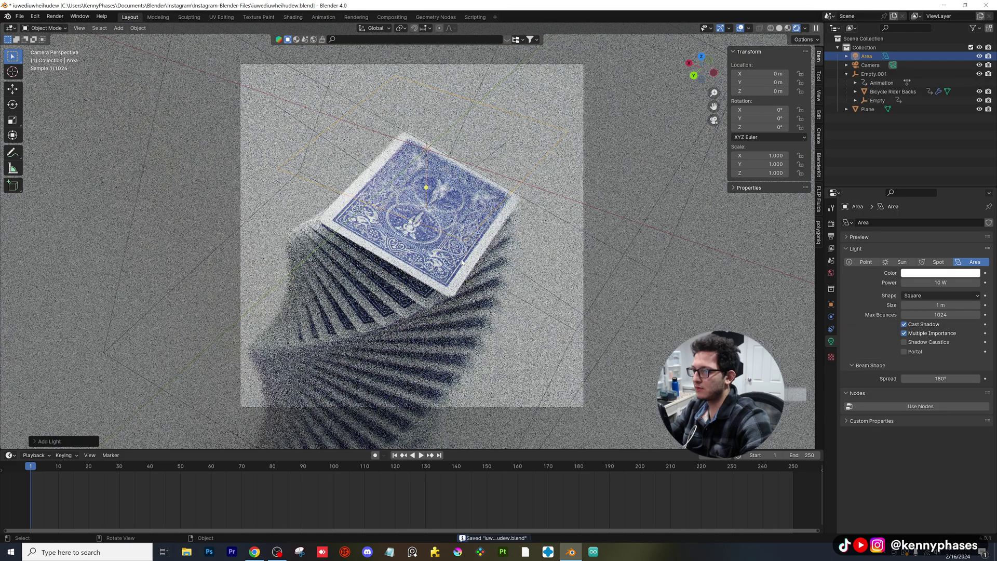
pyautogui.scroll(-2, 459, 263)
pyautogui.scroll(2, 462, 249)
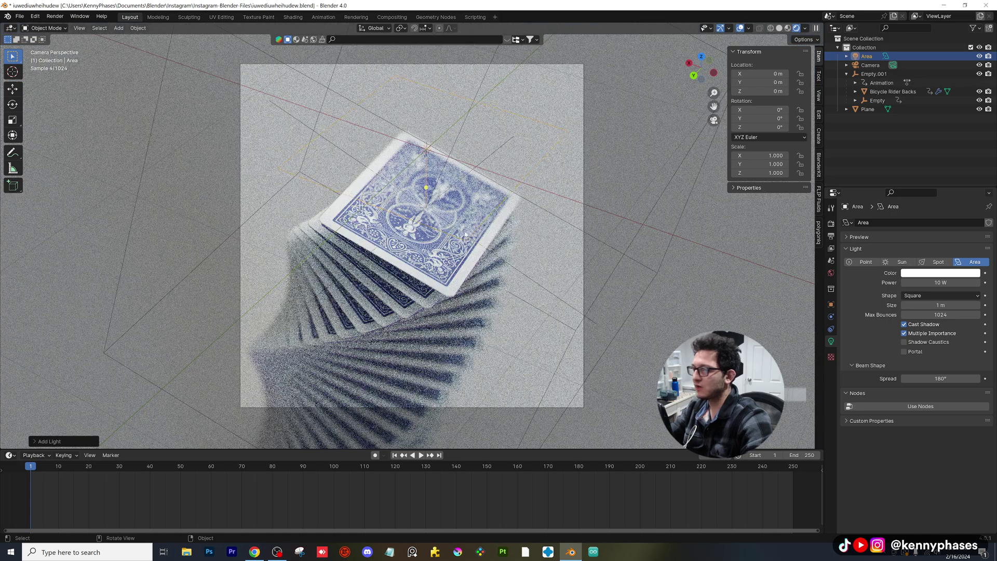
pyautogui.press('s')
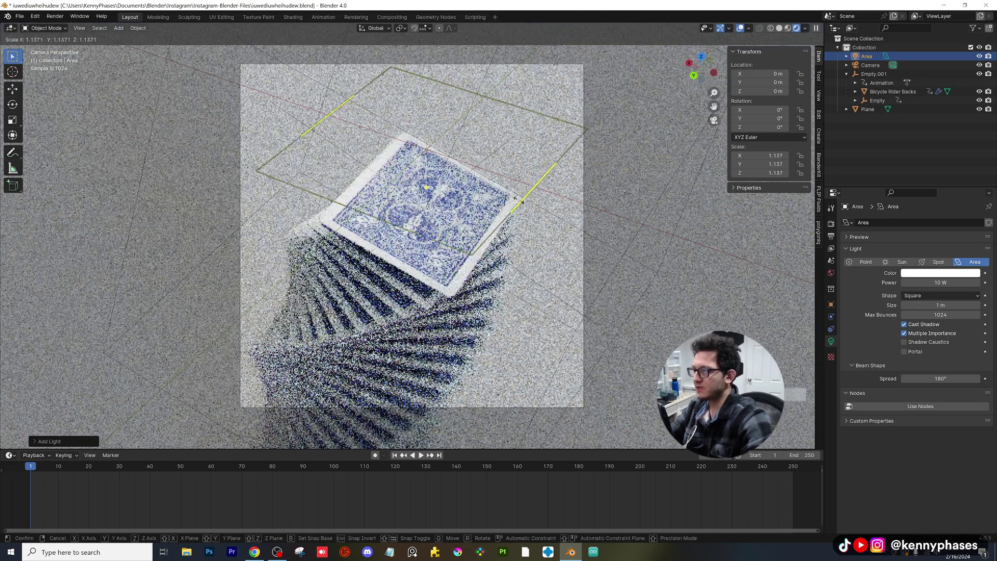
pyautogui.click(551, 199)
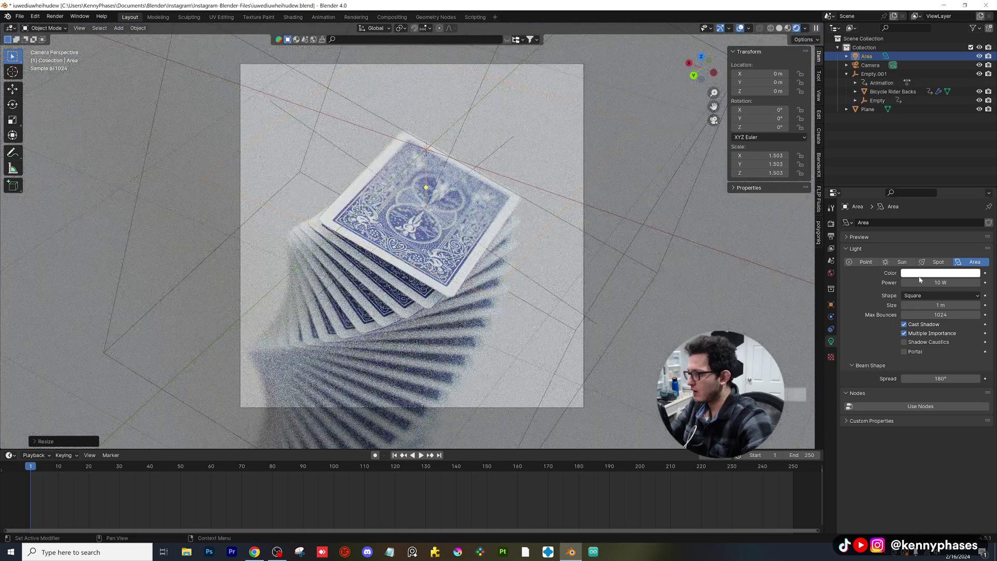
# Set the area light's power to 500 W.
pyautogui.click(940, 282)
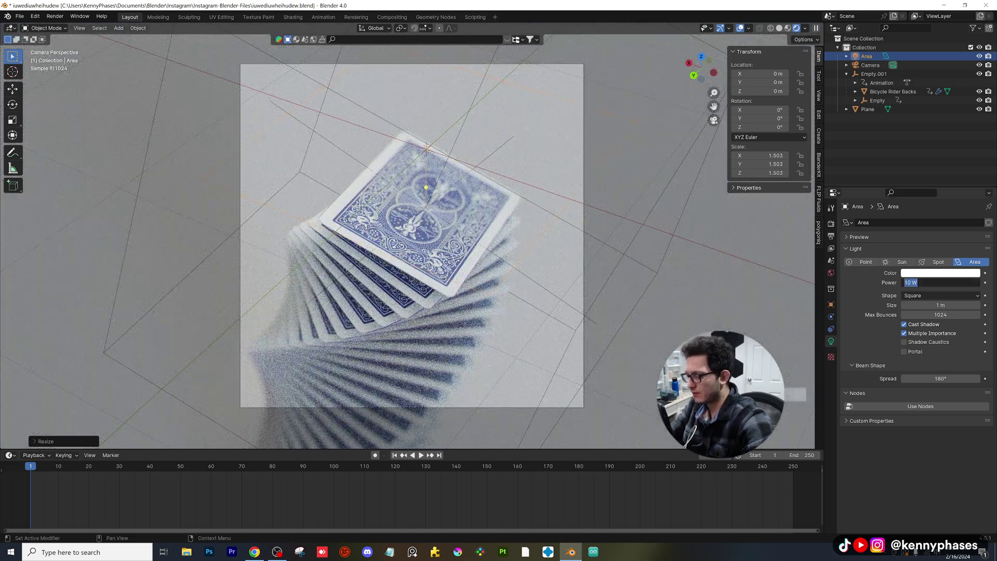
pyautogui.write('500')
pyautogui.press('Return')
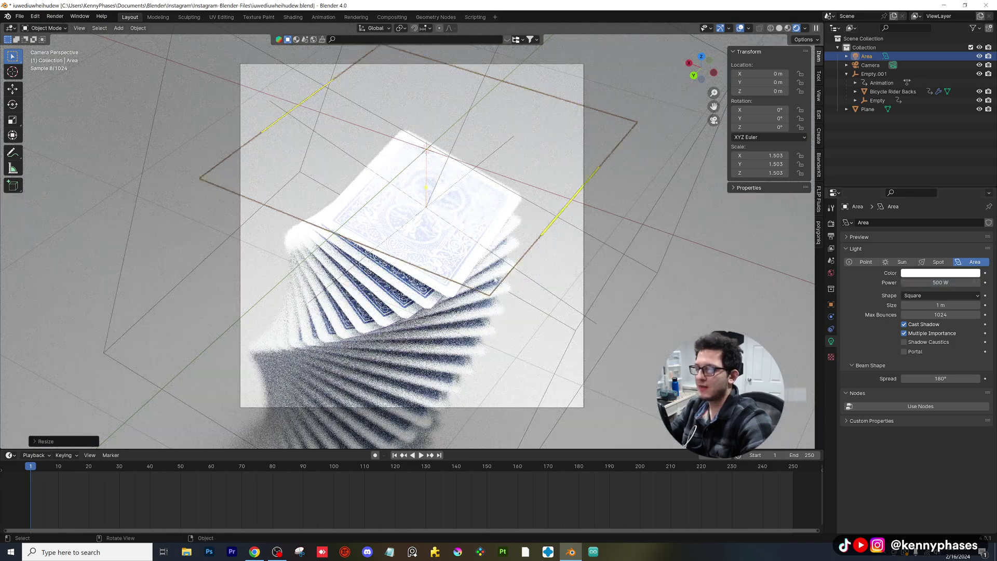
pyautogui.scroll(-1, 412, 236)
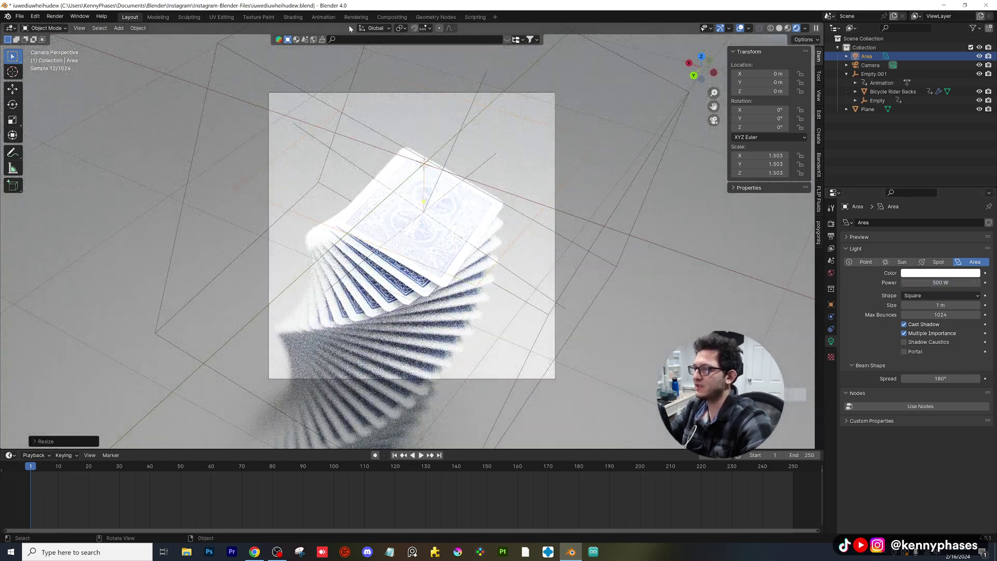
# Switch to the Animation workspace and show its camera view in rendered shading.
pyautogui.click(323, 17)
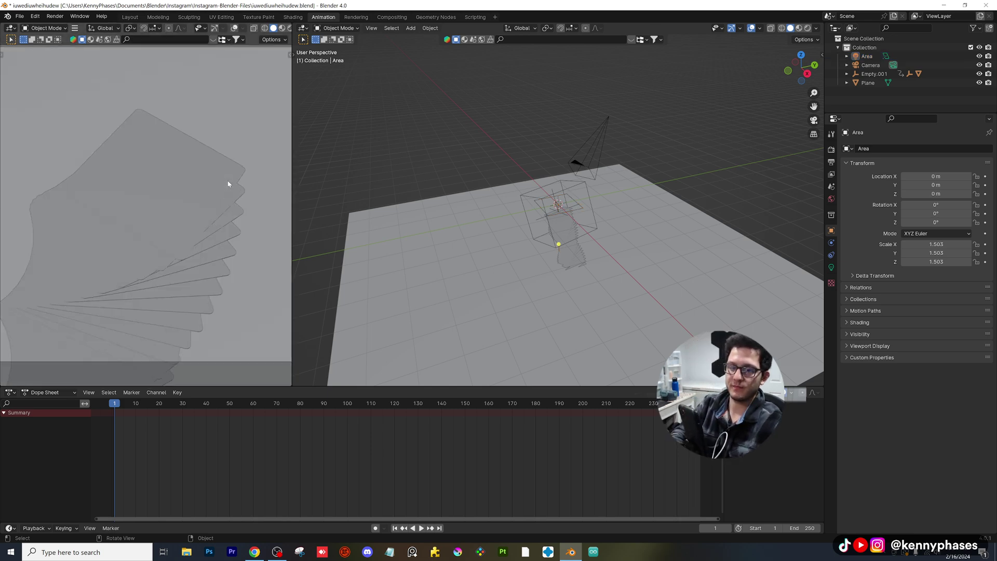
pyautogui.press('z')
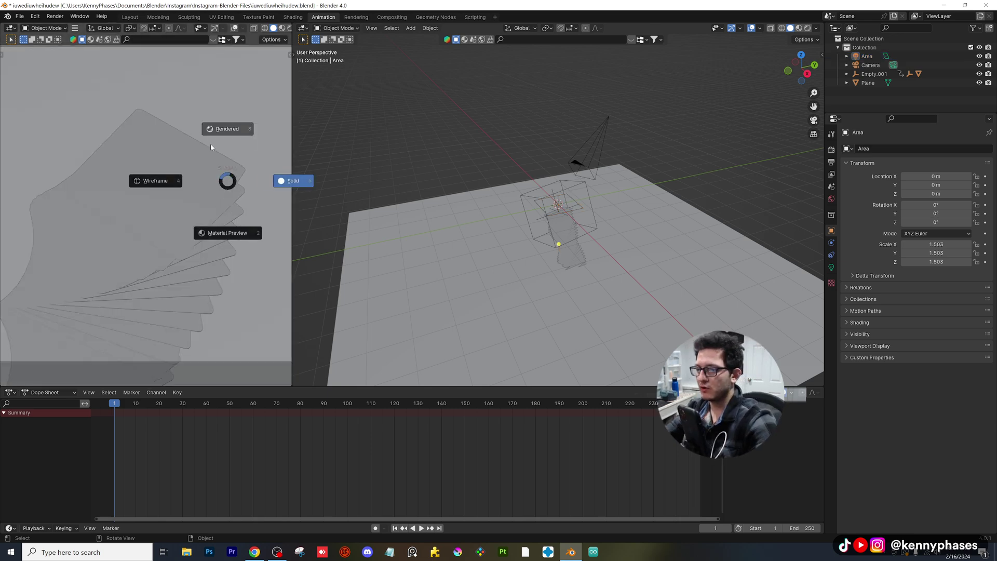
pyautogui.click(209, 131)
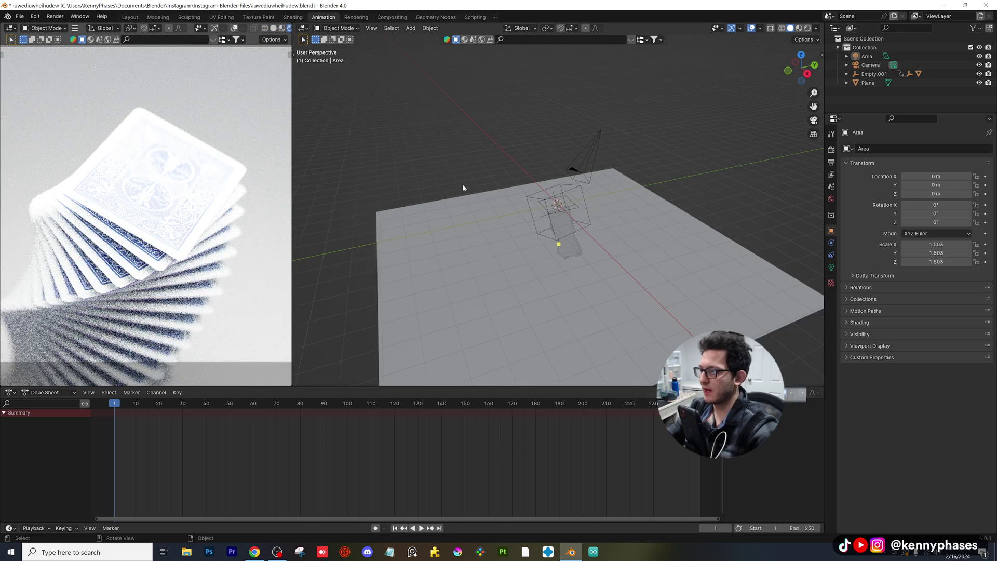
# Select the area light and move it to about X -0.82 m, Y -1.04 m, Z 0.16 m.
pyautogui.click(566, 209)
pyautogui.scroll(3, 587, 211)
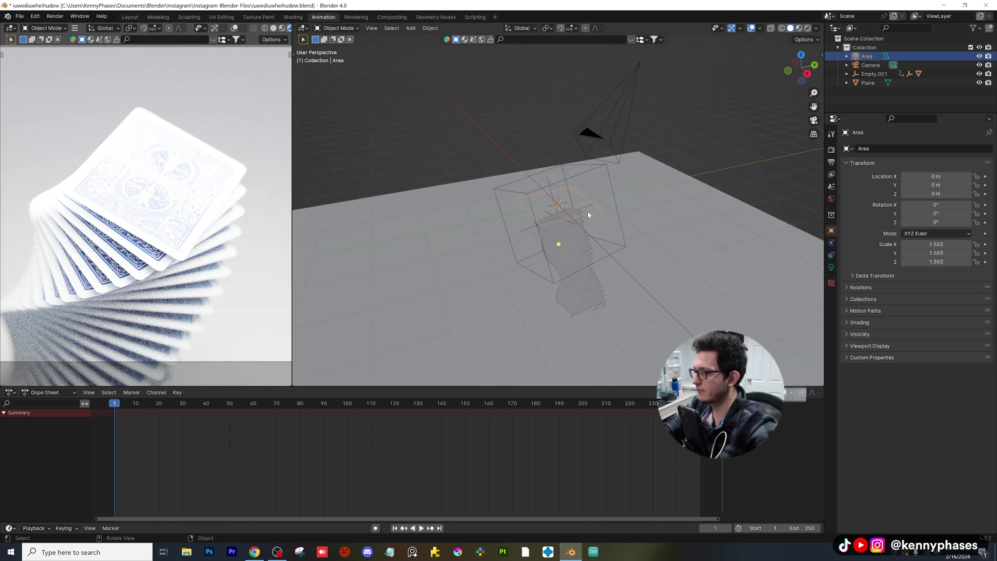
pyautogui.moveTo(587, 211)
pyautogui.mouseDown(button='middle')
pyautogui.moveTo(564, 230)
pyautogui.moveTo(603, 215)
pyautogui.mouseUp(button='middle')
pyautogui.press('g')
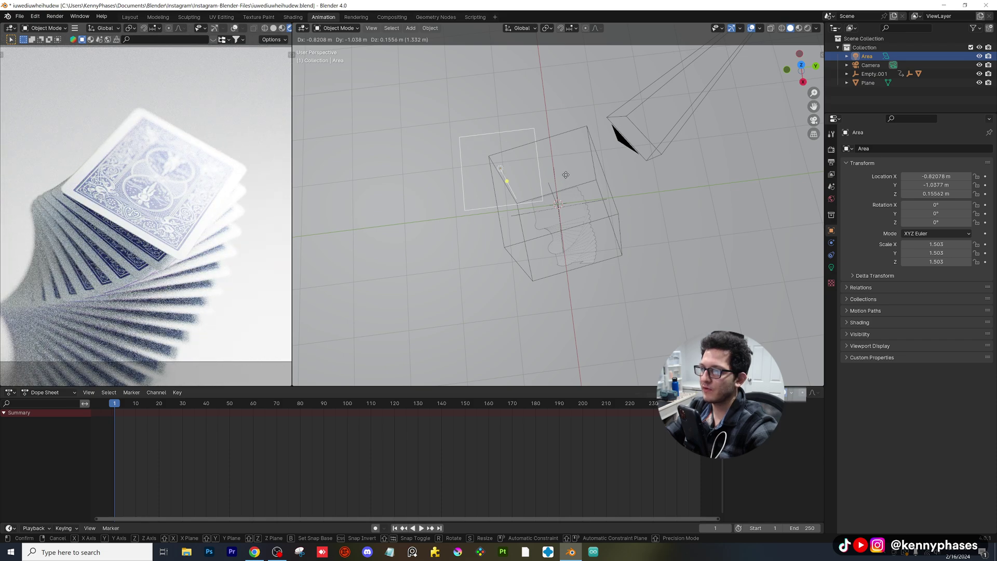
pyautogui.click(566, 178)
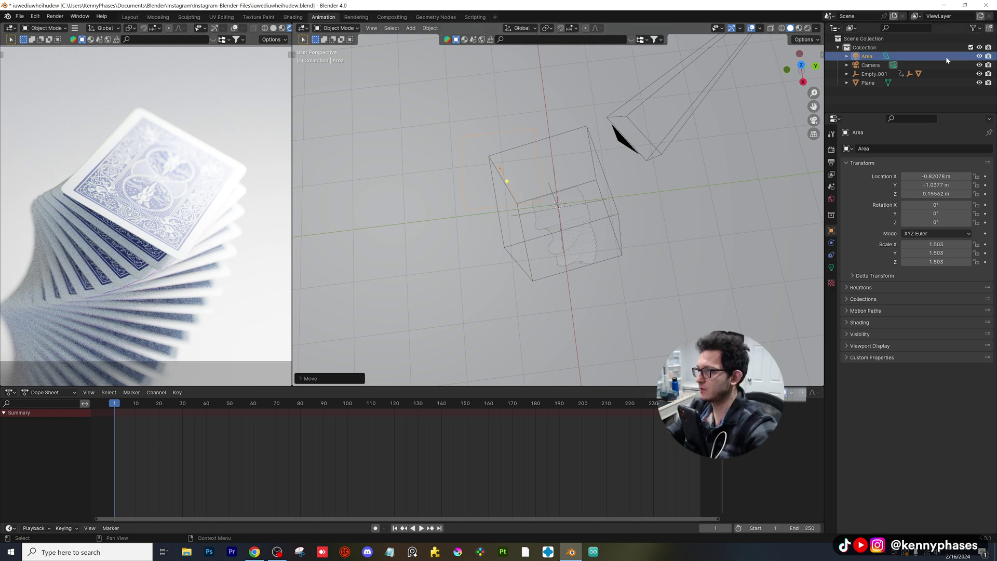
# Compare the render with the area light hidden and shown, and move the light to about X -0.98 m, Y -1.12 m, Z 0.14 m.
pyautogui.click(979, 56)
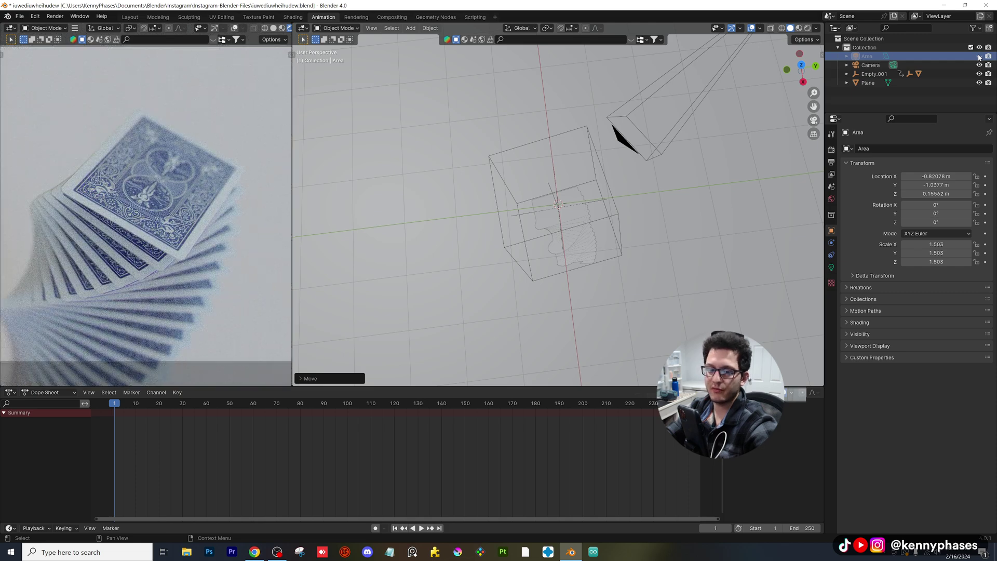
pyautogui.click(979, 56)
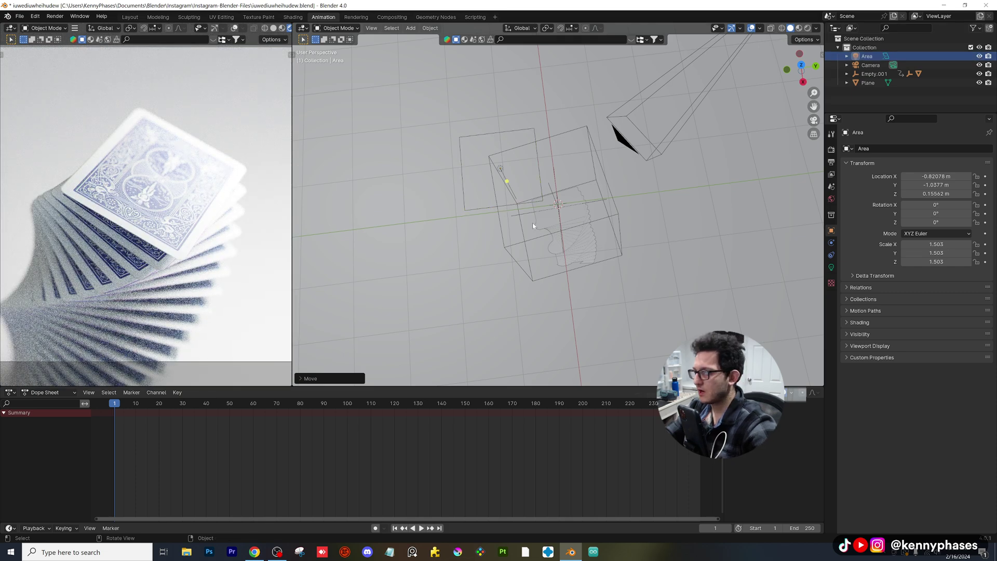
pyautogui.moveTo(531, 223); pyautogui.dragTo(553, 214, button='middle')
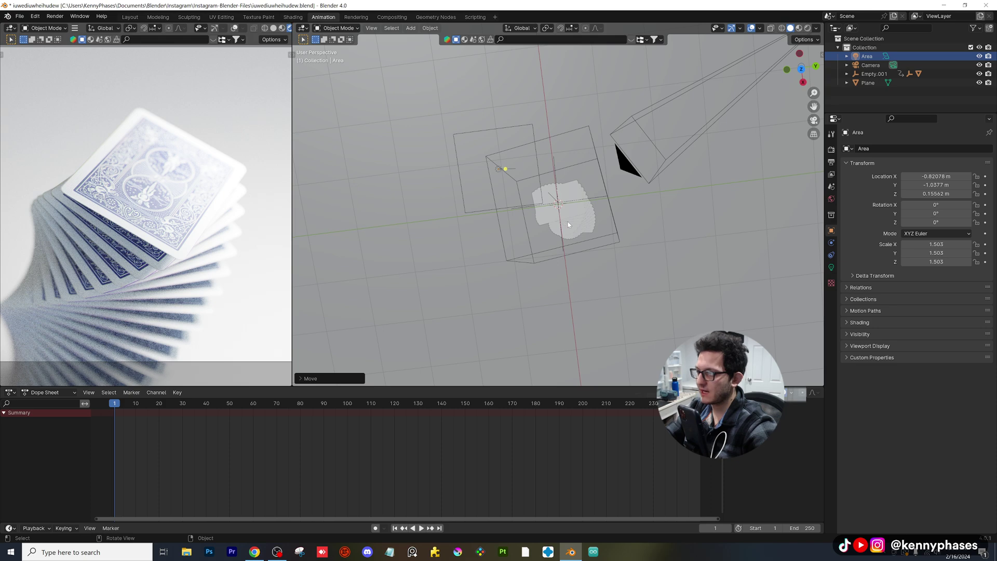
pyautogui.press('g')
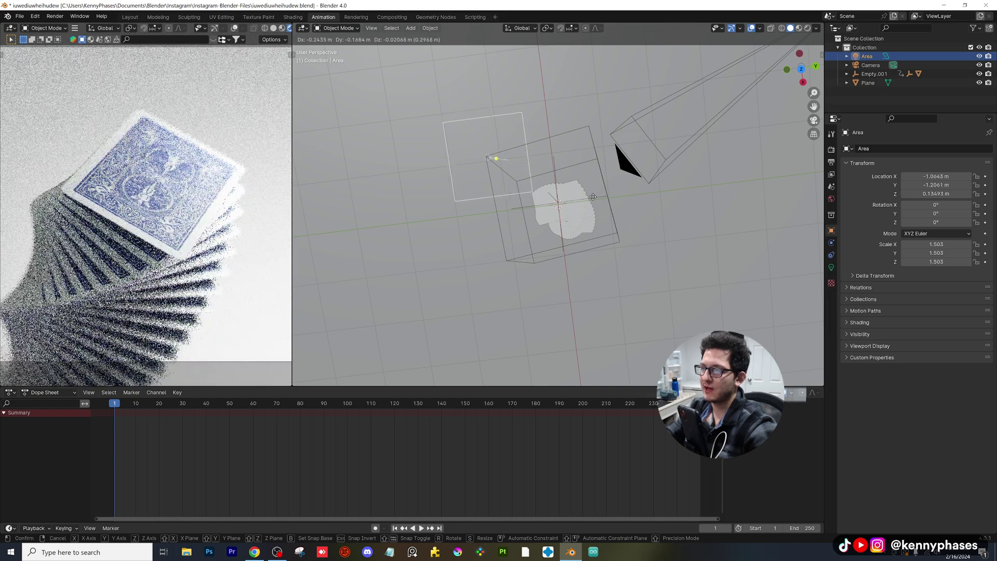
pyautogui.click(597, 199)
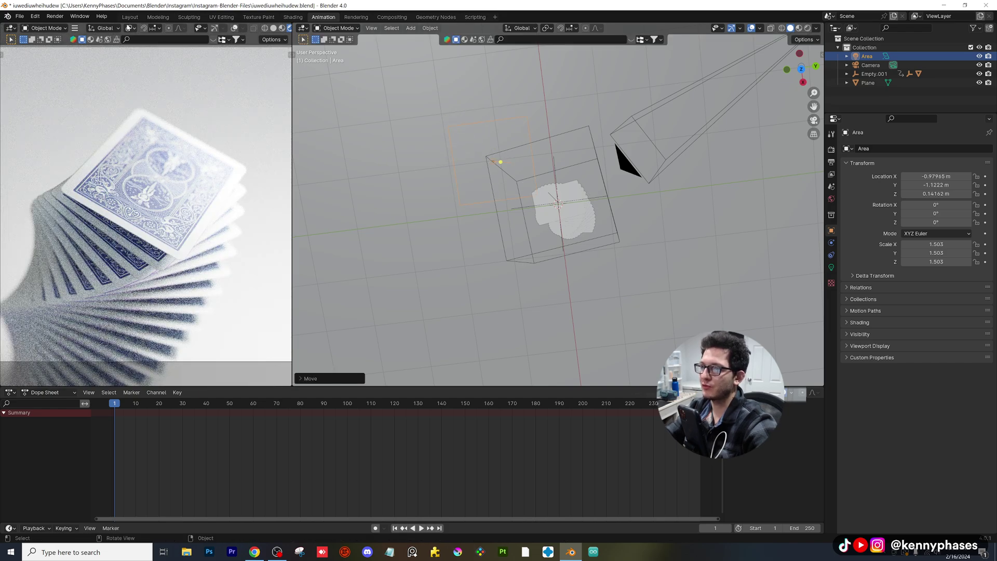
# Save the file in the Layout workspace and make the camera's passepartout fully opaque.
pyautogui.click(130, 17)
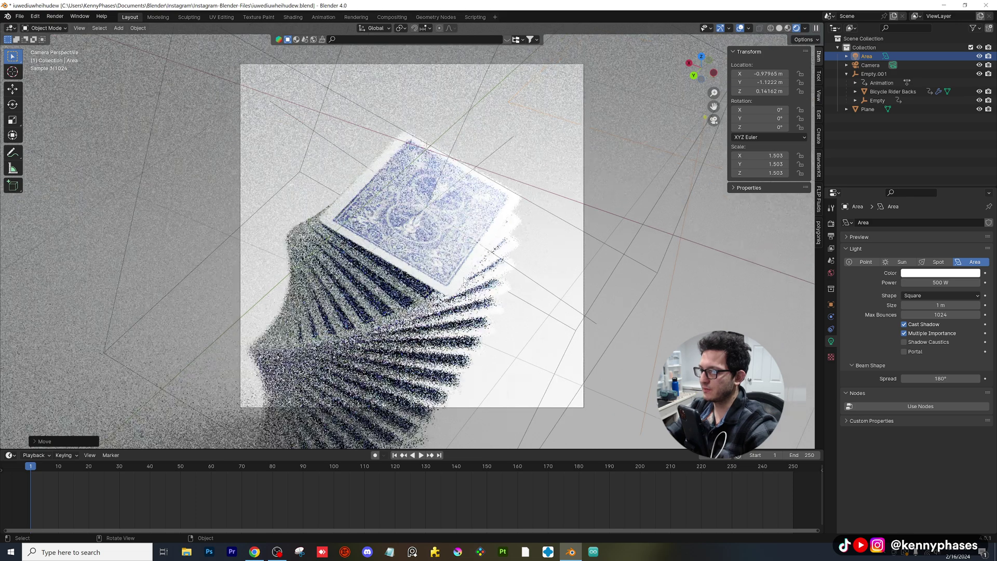
pyautogui.hotkey('ctrl', 's')
pyautogui.click(870, 65)
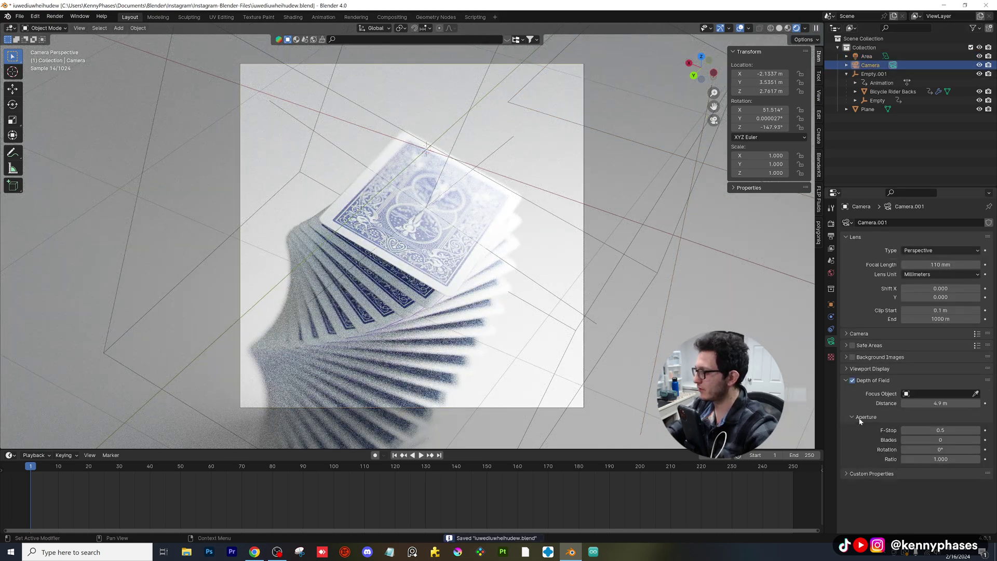
pyautogui.click(869, 369)
pyautogui.moveTo(933, 432); pyautogui.dragTo(984, 433)
pyautogui.scroll(1, 586, 332)
pyautogui.moveTo(606, 453); pyautogui.dragTo(606, 467)
# Set the scene's end frame to 120 and play the animation.
pyautogui.click(830, 237)
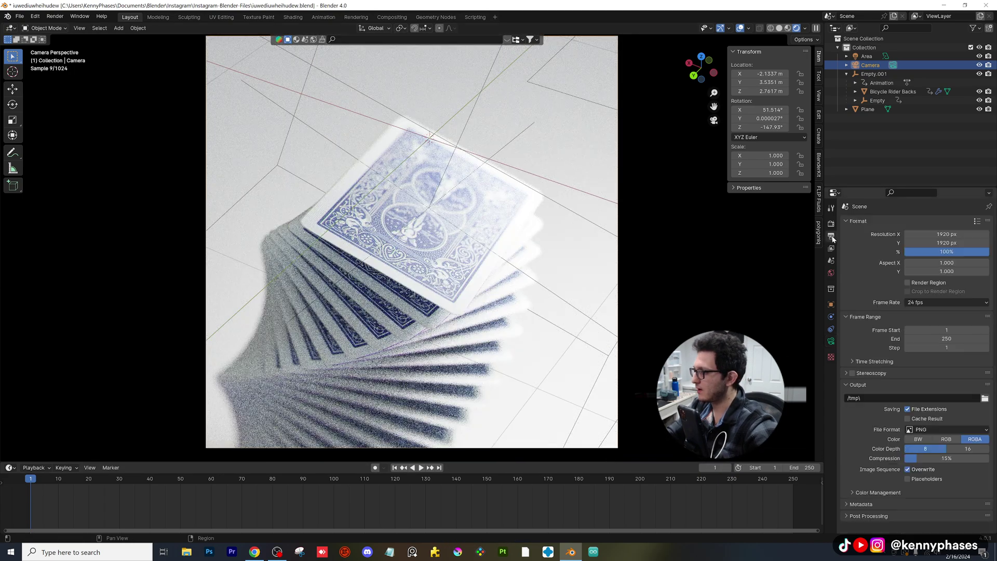
pyautogui.click(935, 338)
pyautogui.press('Return')
pyautogui.press('space')
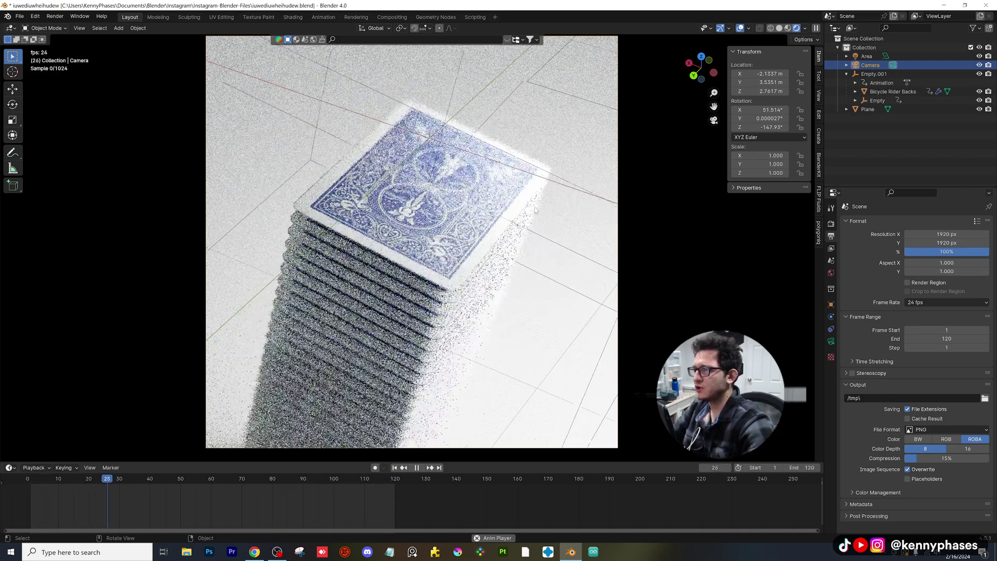
# Stop the playback, return the animation to frame 0 and save the file.
pyautogui.press('space')
pyautogui.scroll(-1, 535, 210)
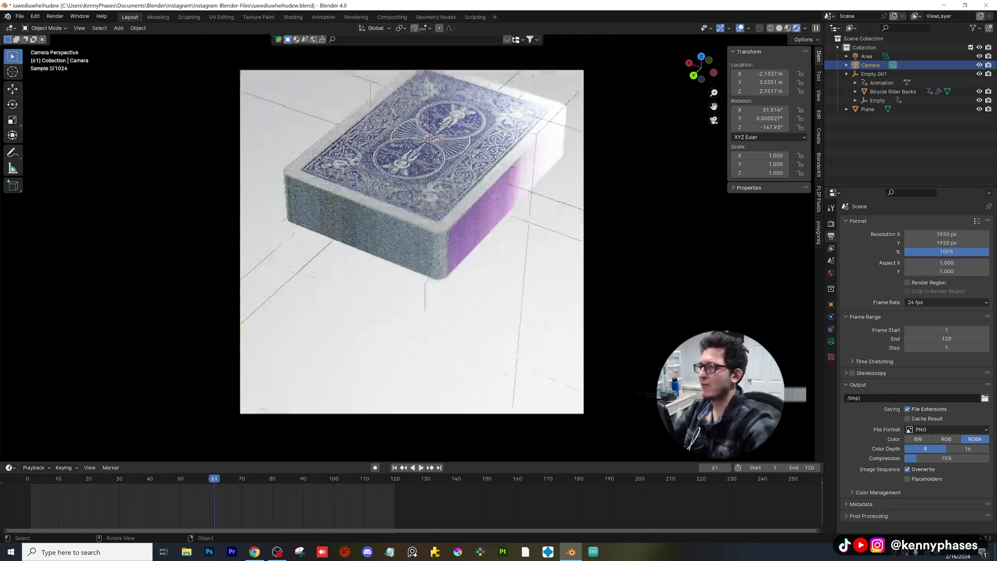
pyautogui.keyDown('shift'); pyautogui.moveTo(486, 232); pyautogui.dragTo(476, 268, button='middle'); pyautogui.keyUp('shift')
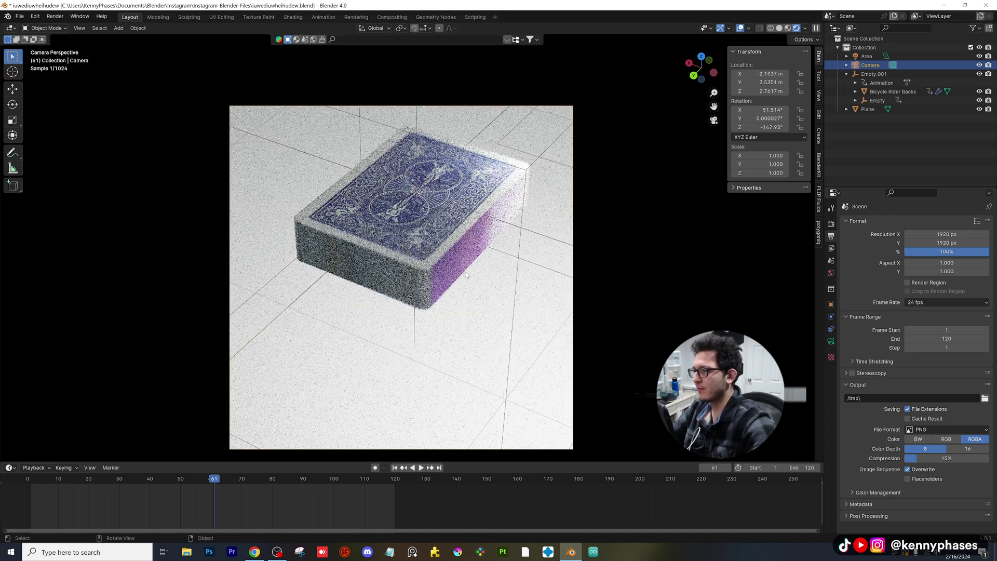
pyautogui.moveTo(211, 479); pyautogui.dragTo(27, 487)
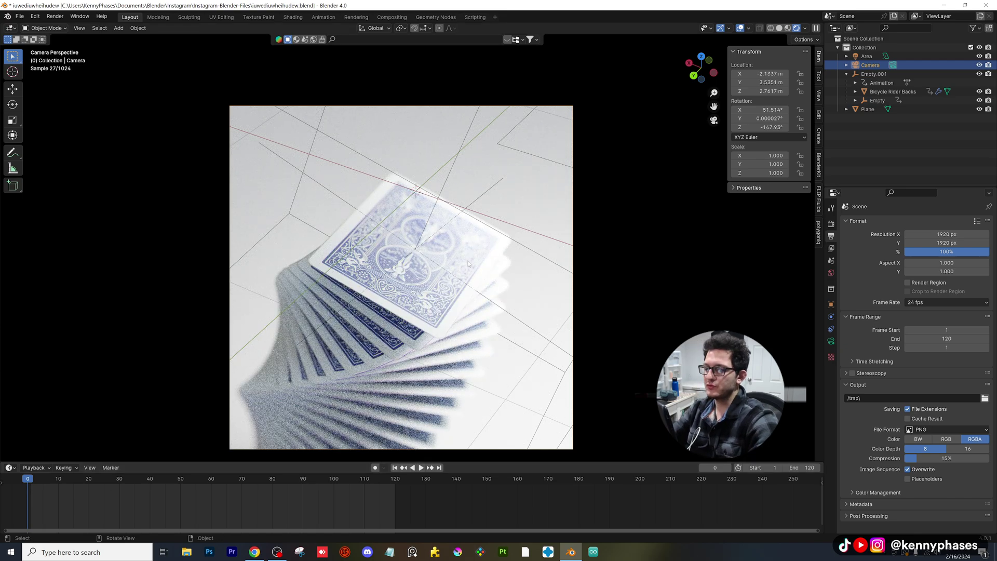
pyautogui.scroll(2, 453, 252)
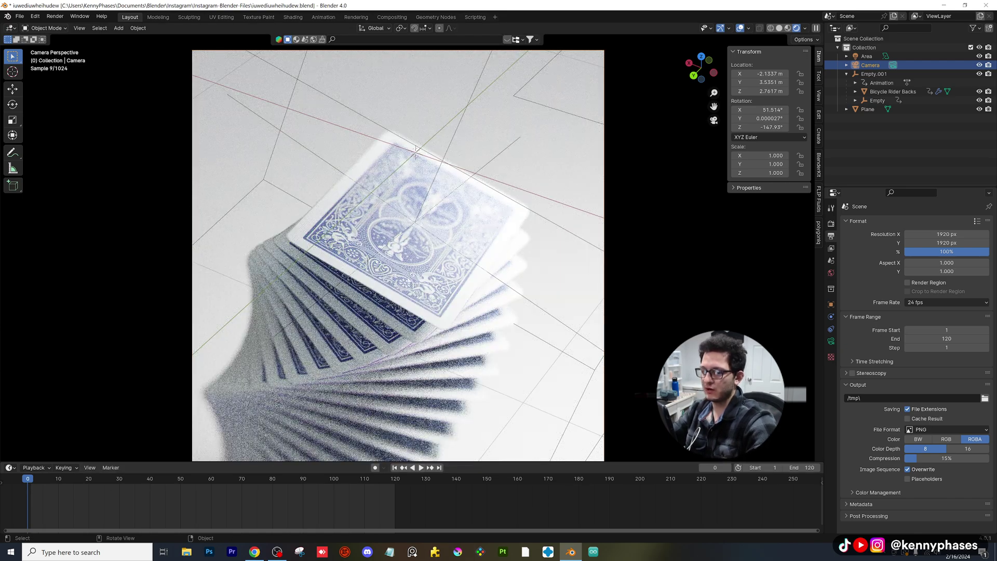
pyautogui.hotkey('ctrl', 's')
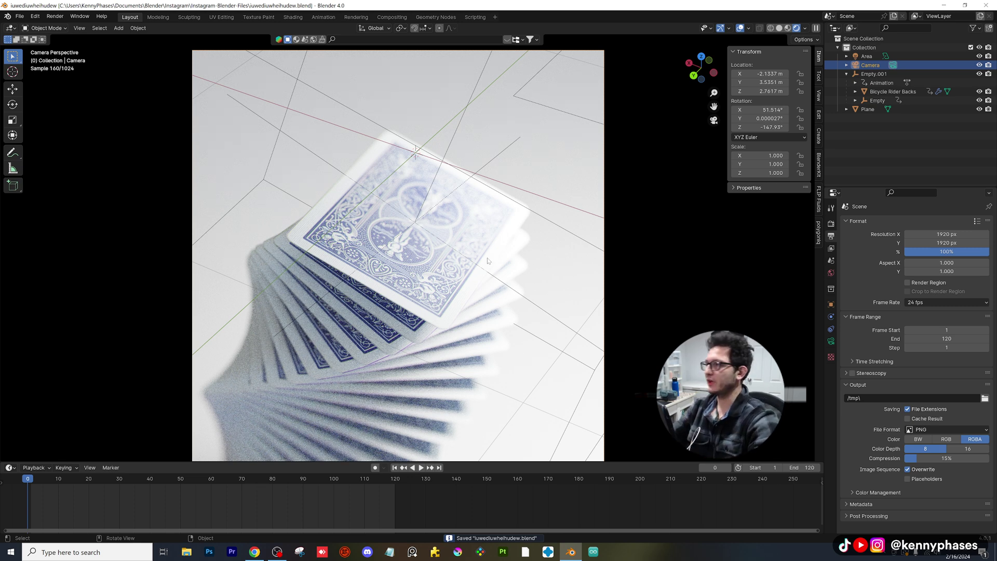
# Set the camera's focal length to 130 mm, check the framing of the card stack and save the file.
pyautogui.click(831, 342)
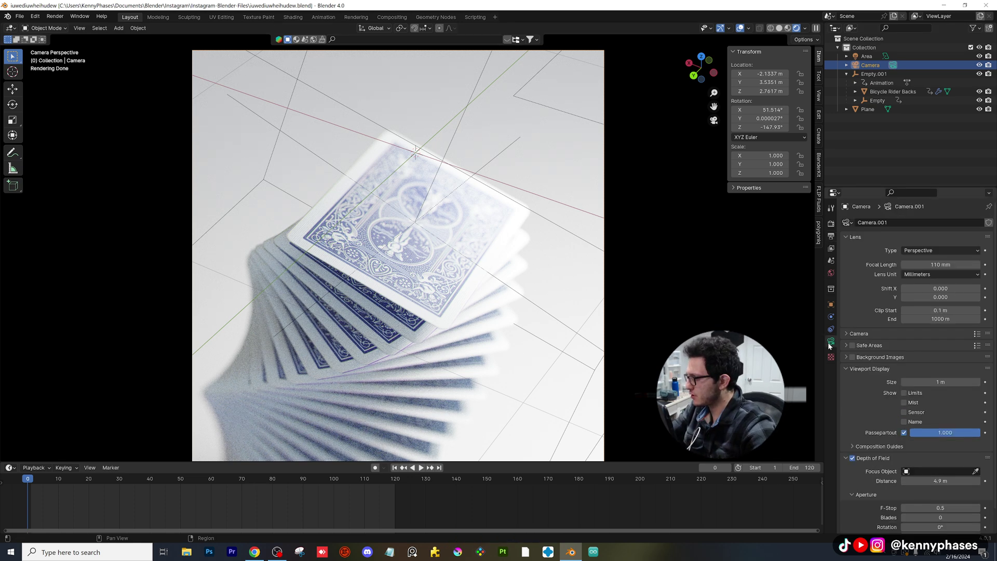
pyautogui.click(948, 265)
pyautogui.write('130')
pyautogui.press('Return')
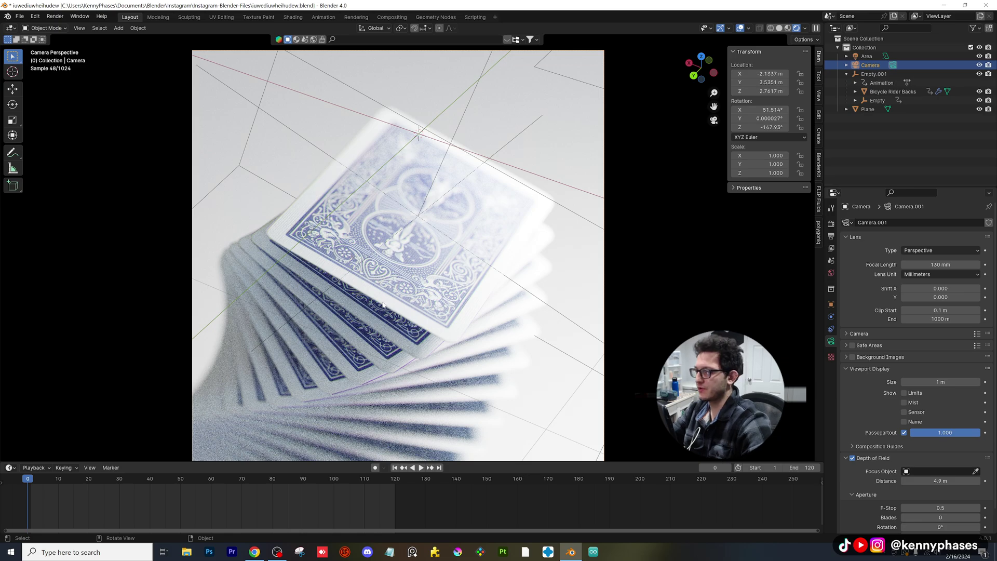
pyautogui.scroll(3, 385, 305)
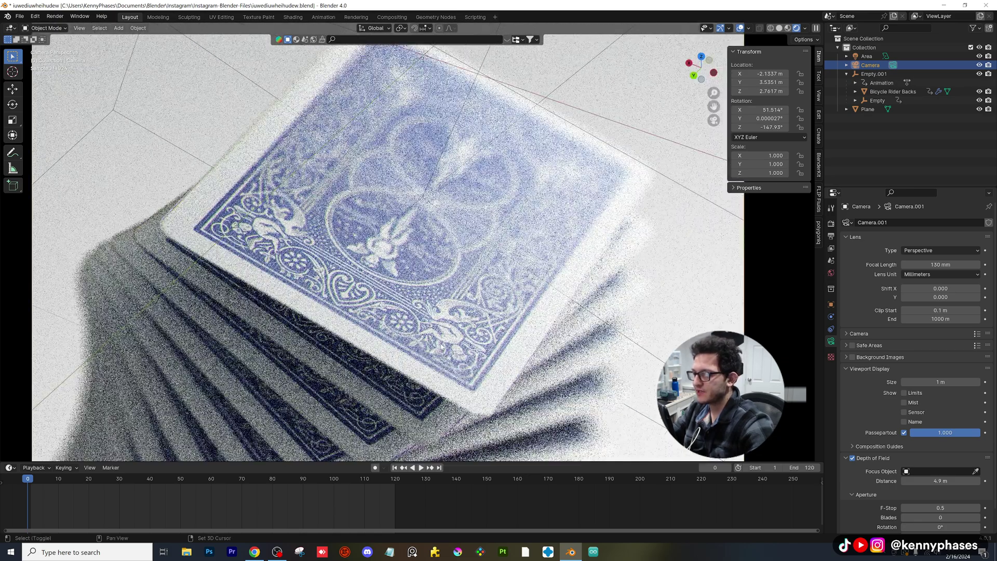
pyautogui.keyDown('shift'); pyautogui.moveTo(431, 321); pyautogui.dragTo(366, 267, button='middle'); pyautogui.keyUp('shift')
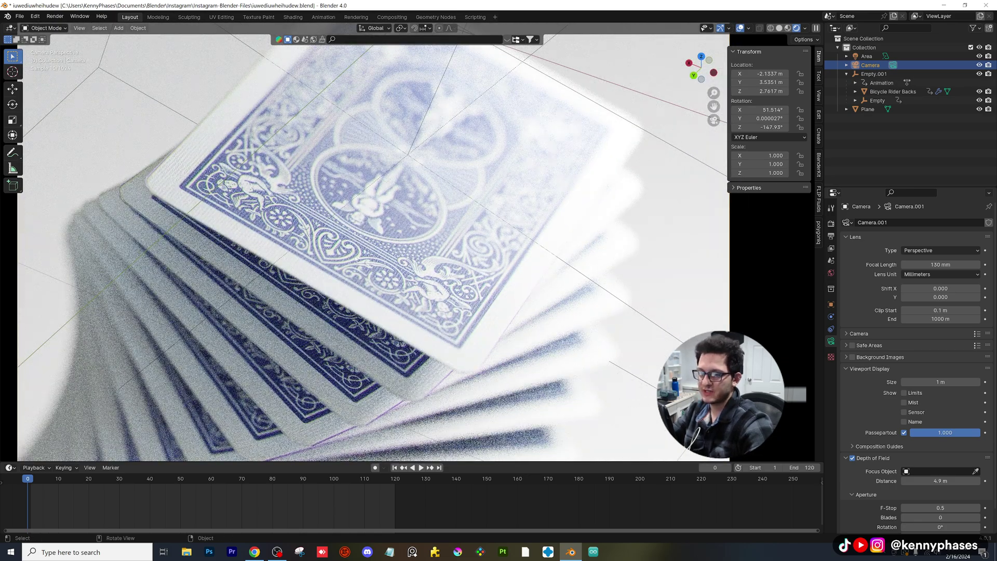
pyautogui.scroll(-4, 384, 242)
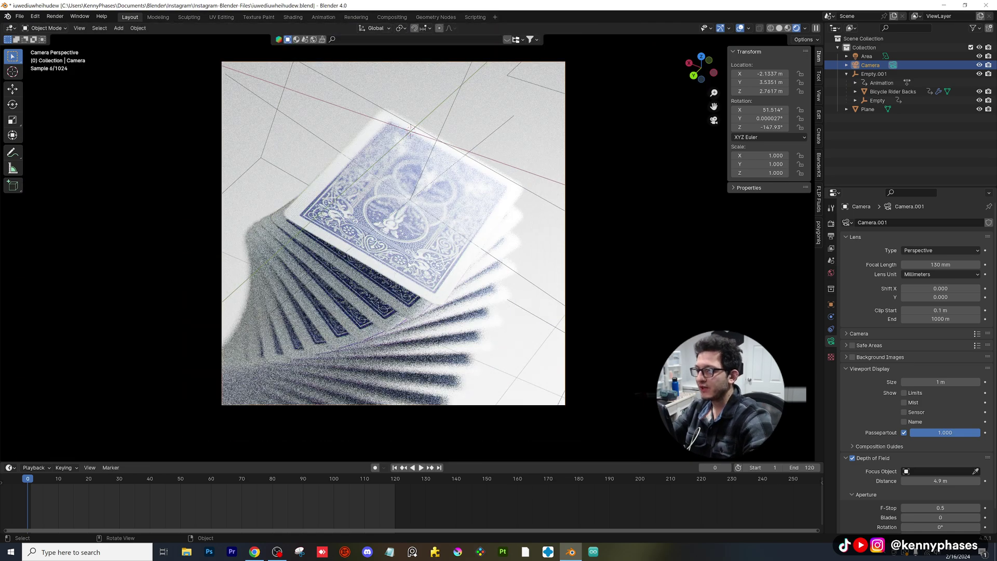
pyautogui.keyDown('shift'); pyautogui.moveTo(408, 264); pyautogui.dragTo(415, 282, button='middle'); pyautogui.keyUp('shift')
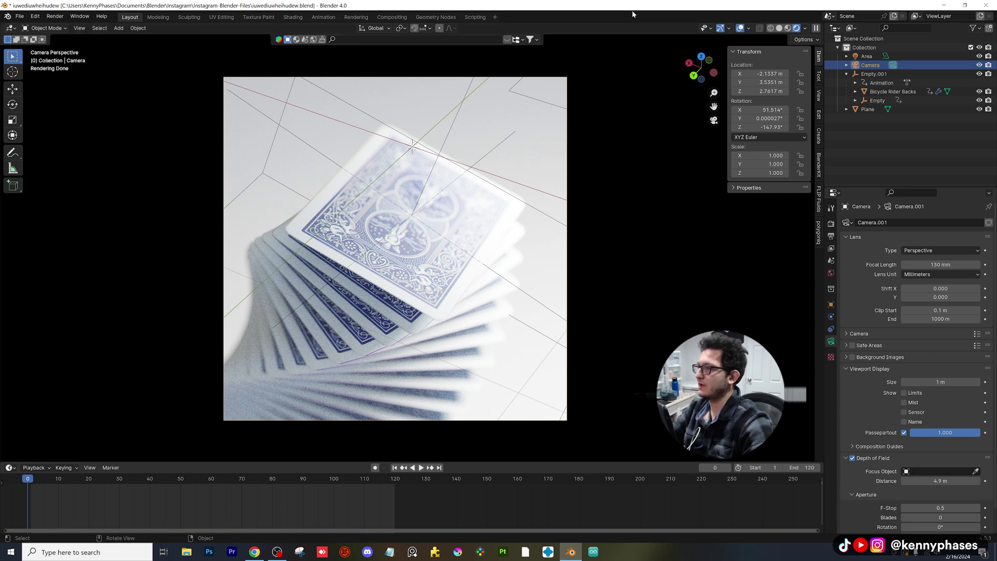
pyautogui.hotkey('ctrl', 's')
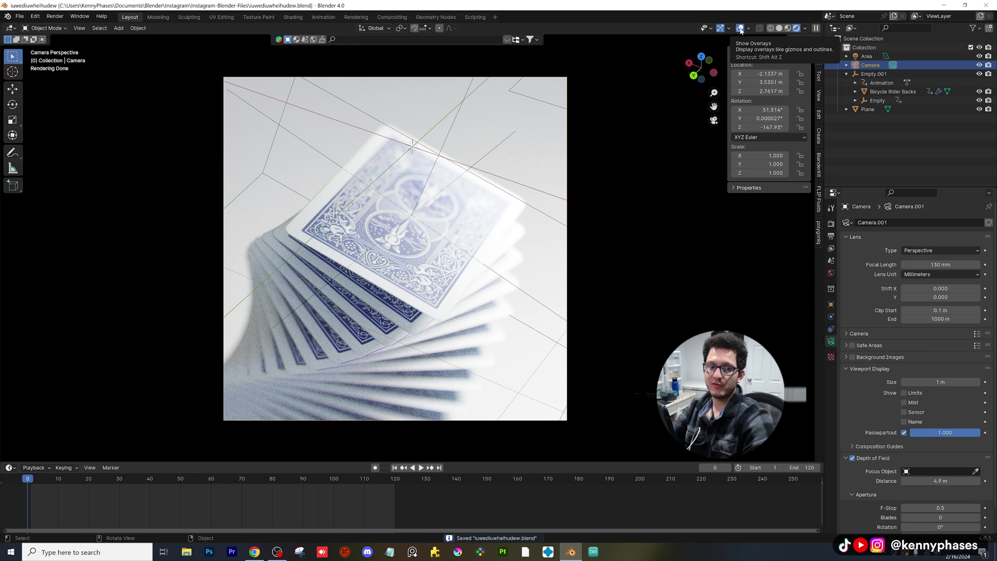
# Hide the viewport overlays and save the file after briefly playing the animation up to frame 4.
pyautogui.click(740, 29)
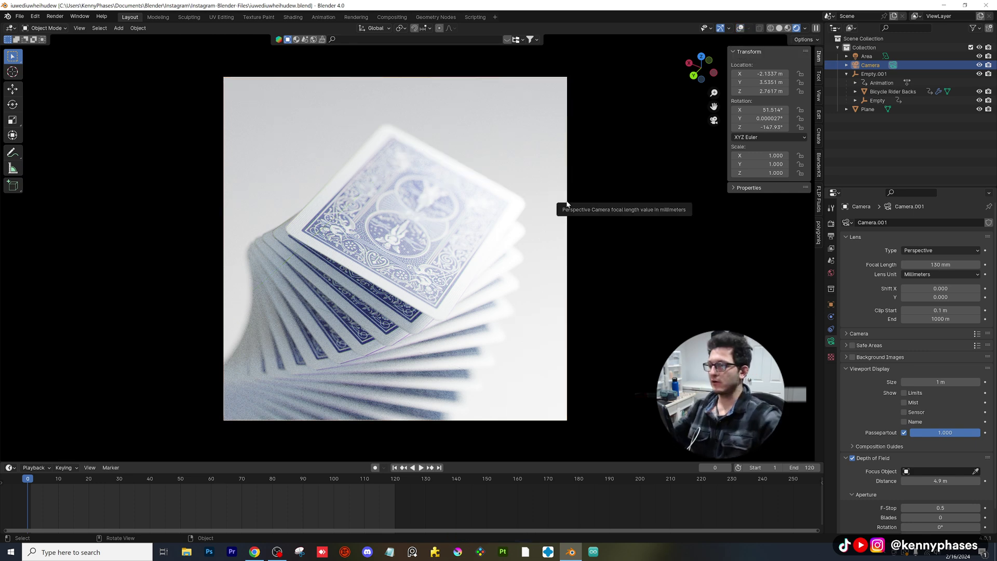
pyautogui.scroll(2, 430, 257)
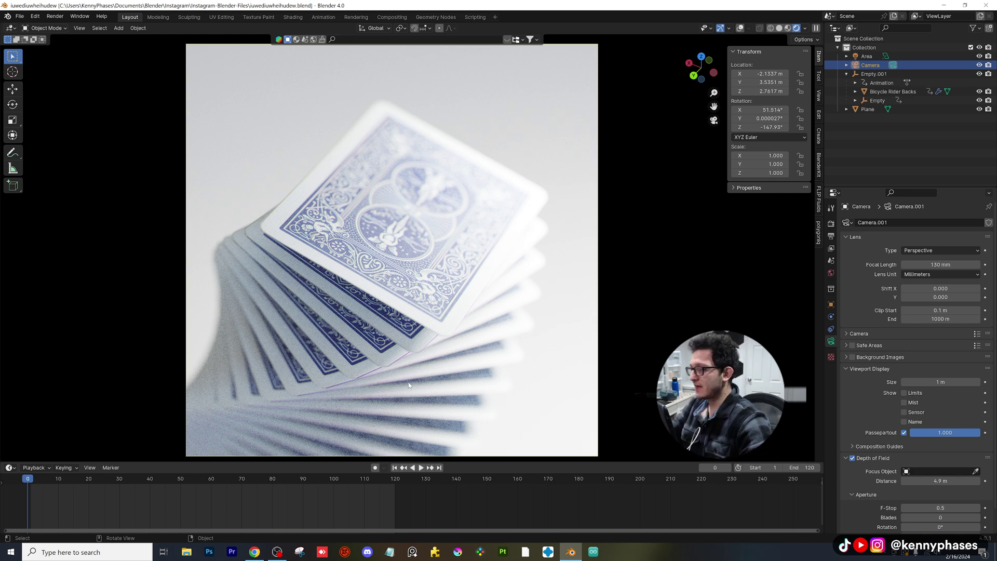
pyautogui.press('space')
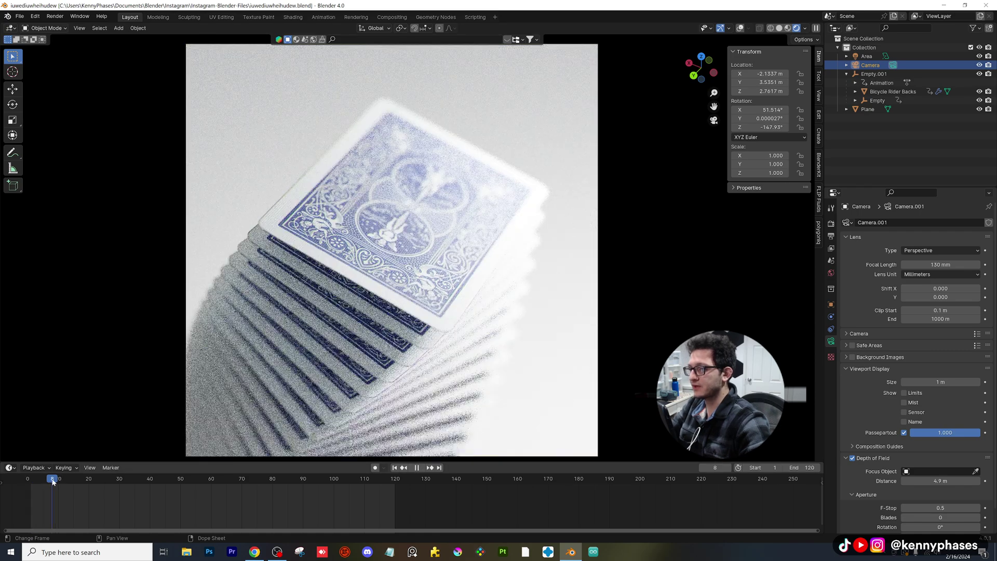
pyautogui.press('Escape')
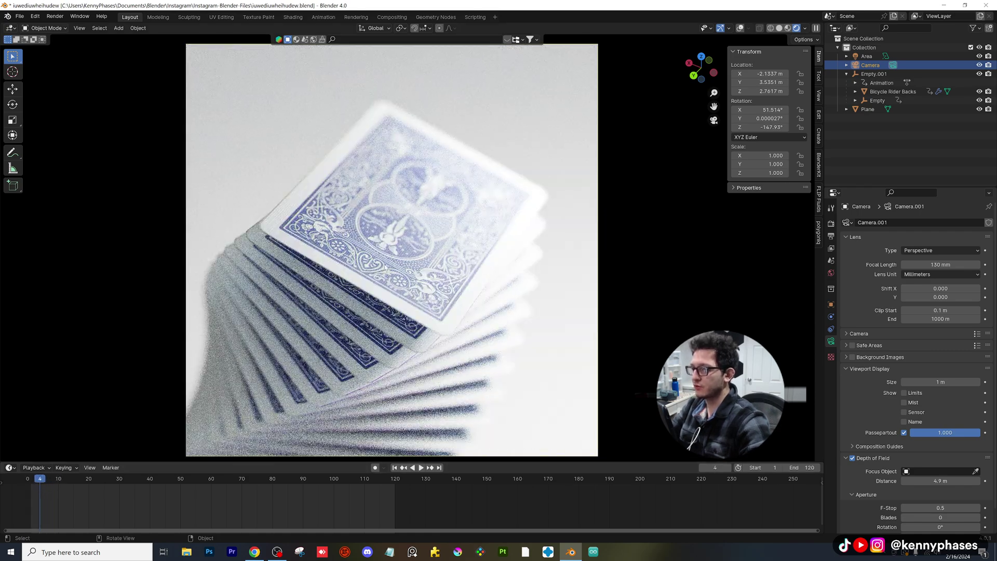
pyautogui.hotkey('ctrl', 's')
# Examine the Cycles render's light path bounce limits and denoise settings.
pyautogui.click(836, 226)
pyautogui.click(871, 427)
pyautogui.scroll(-1, 893, 394)
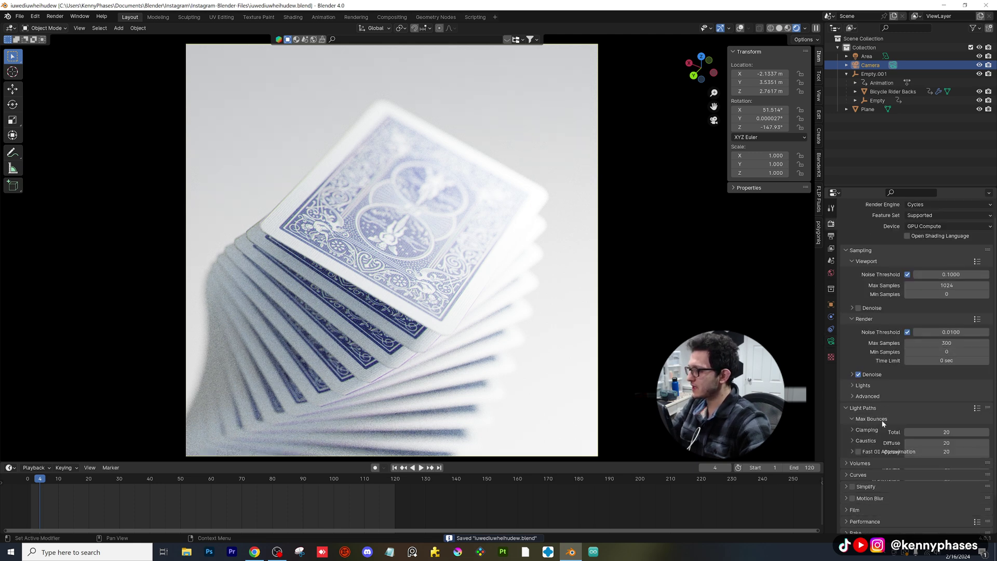
pyautogui.scroll(-1, 908, 348)
pyautogui.scroll(-3, 908, 349)
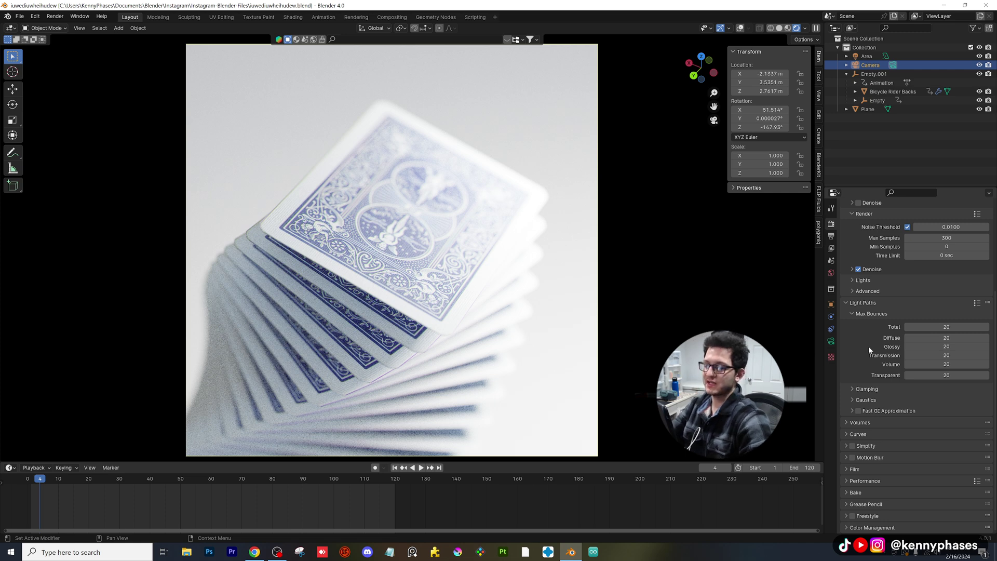
pyautogui.scroll(1, 885, 358)
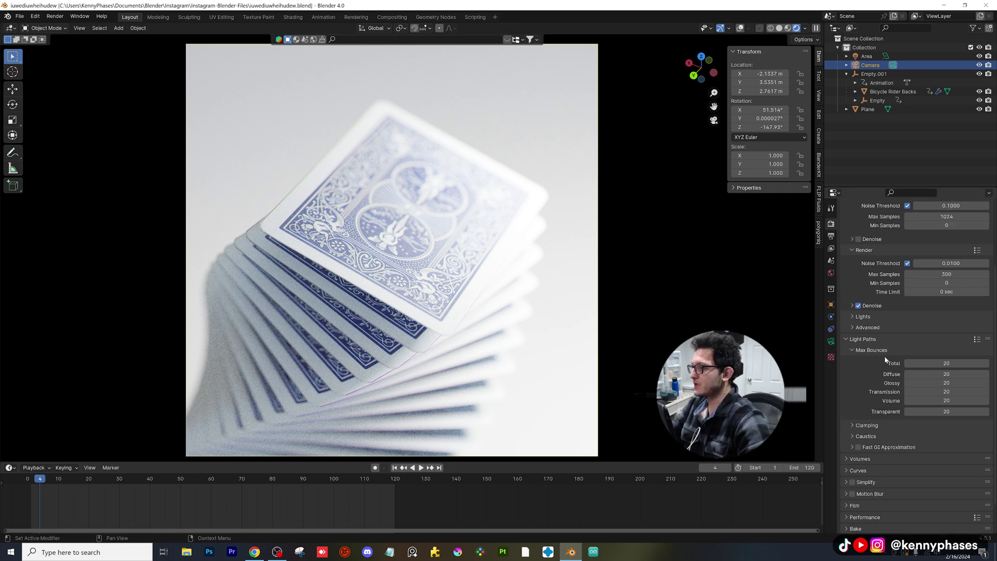
pyautogui.click(909, 304)
pyautogui.scroll(1, 419, 267)
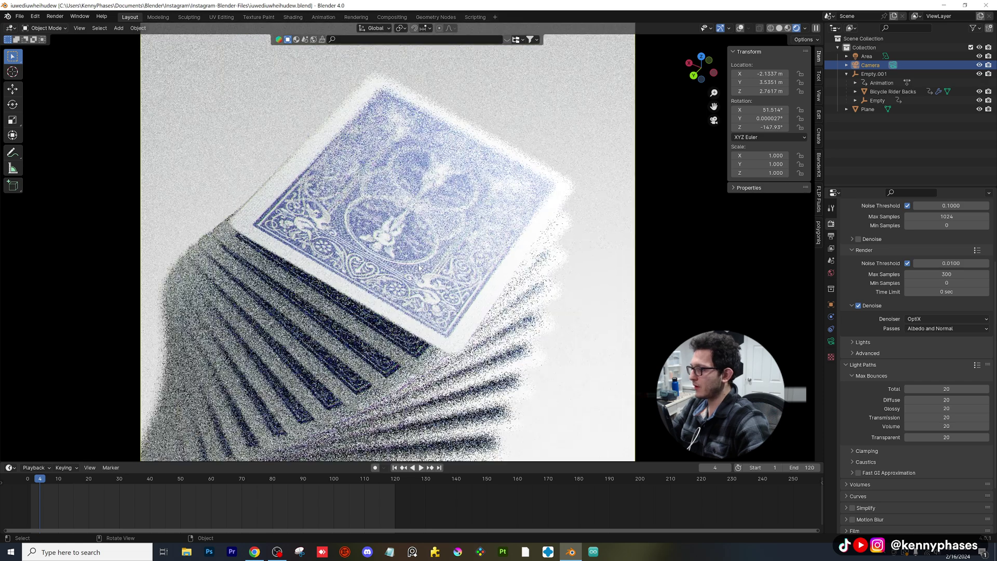
# Set the render's Max Samples to 50 and save the file.
pyautogui.click(947, 273)
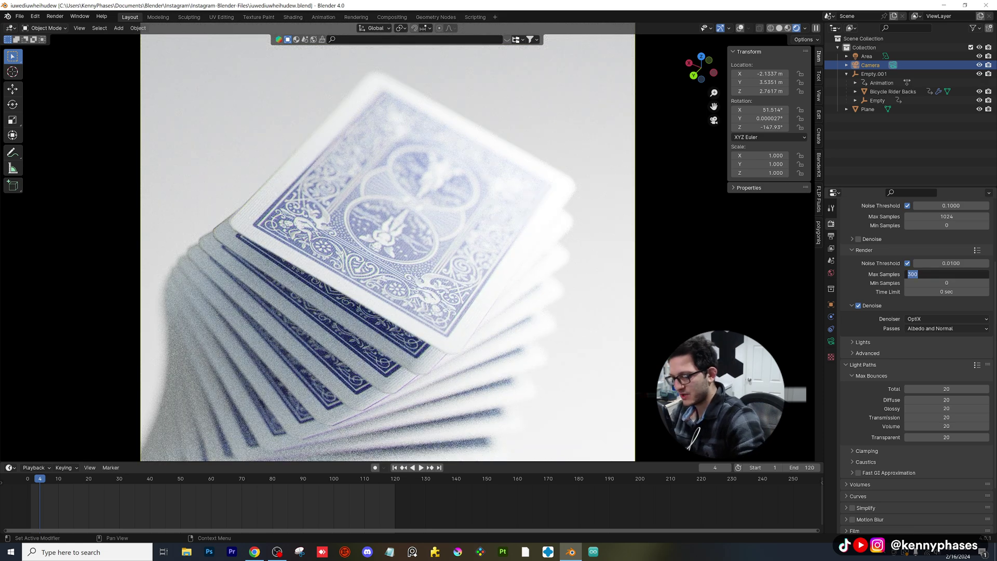
pyautogui.write('50')
pyautogui.press('Return')
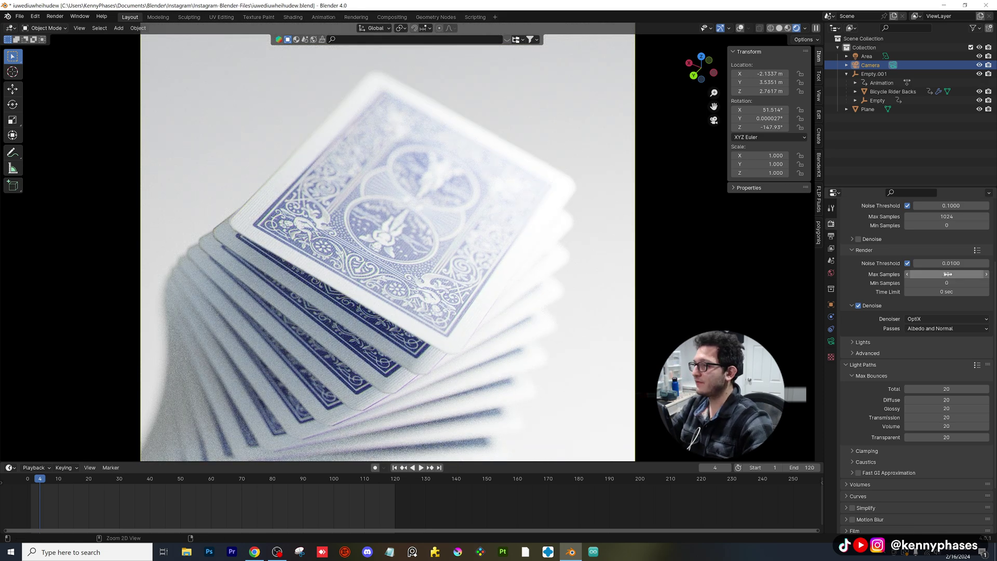
pyautogui.hotkey('ctrl', 's')
# Check the output settings and render a still image of frame 4.
pyautogui.scroll(1, 883, 249)
pyautogui.click(831, 236)
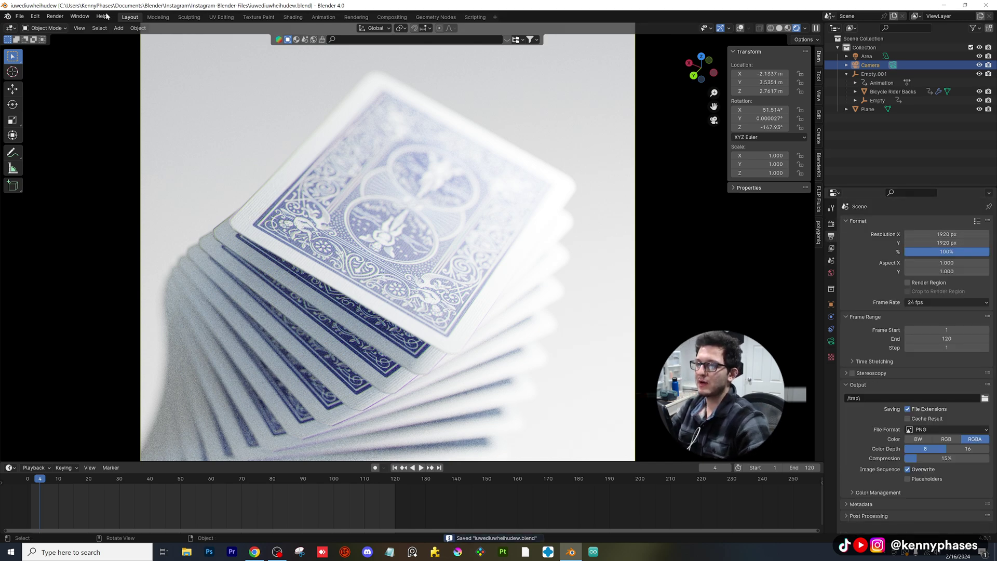
pyautogui.click(55, 16)
pyautogui.click(67, 26)
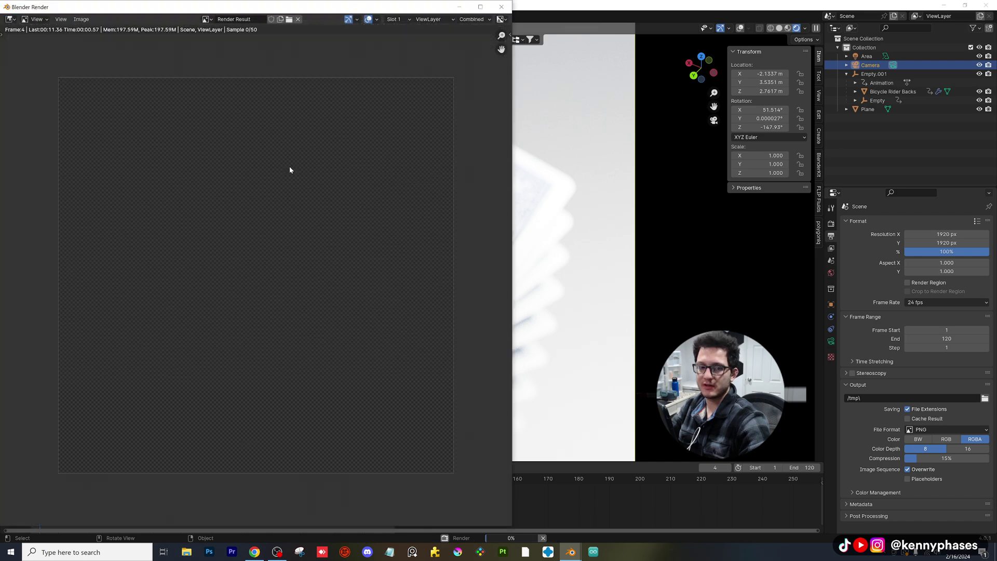
pyautogui.moveTo(310, 19); pyautogui.dragTo(418, 25)
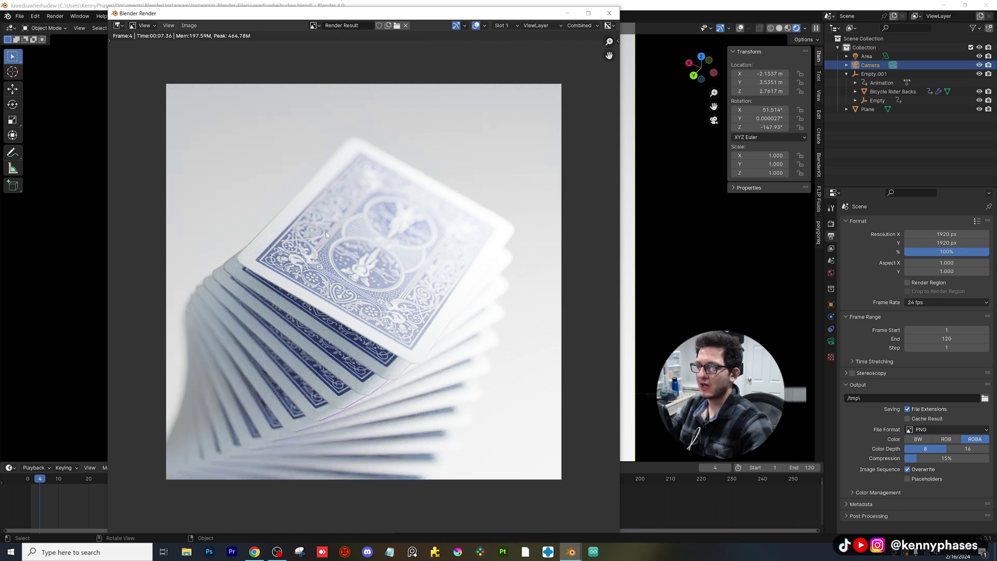
# Inspect the rendered card back and stack edges up close, and close the render window.
pyautogui.scroll(1, 302, 292)
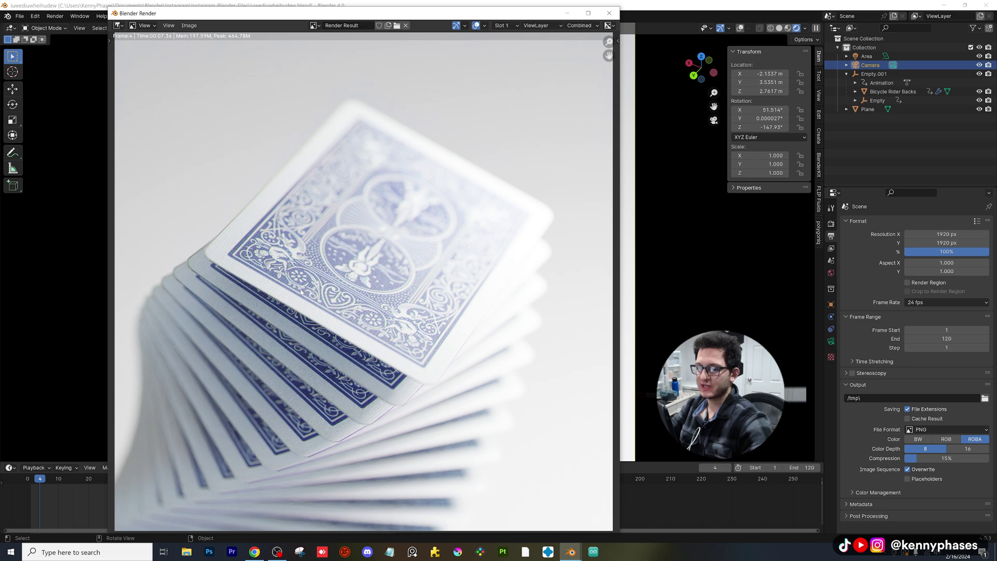
pyautogui.scroll(2, 297, 284)
pyautogui.scroll(2, 296, 280)
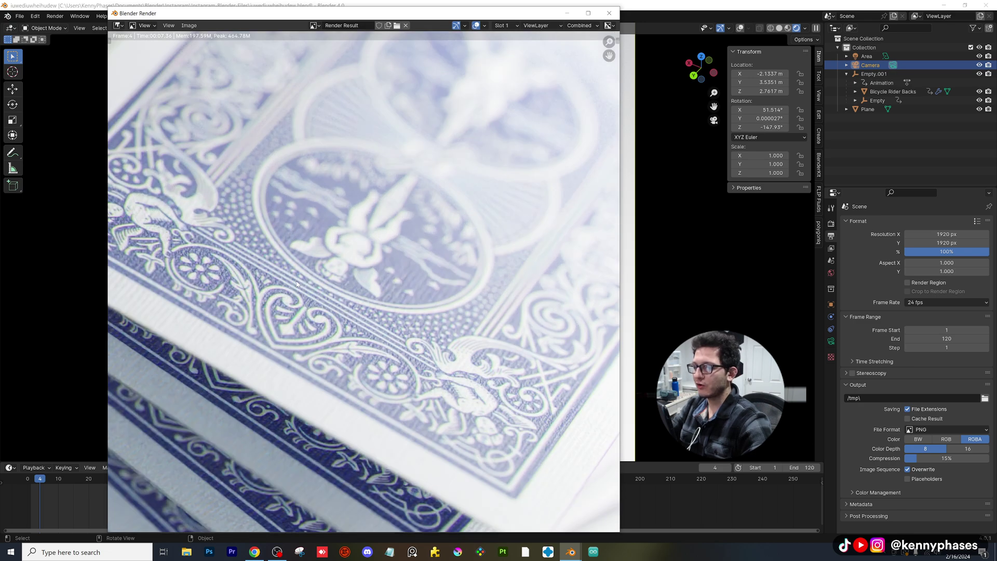
pyautogui.moveTo(296, 281); pyautogui.dragTo(358, 288, button='middle')
pyautogui.scroll(-1, 309, 285)
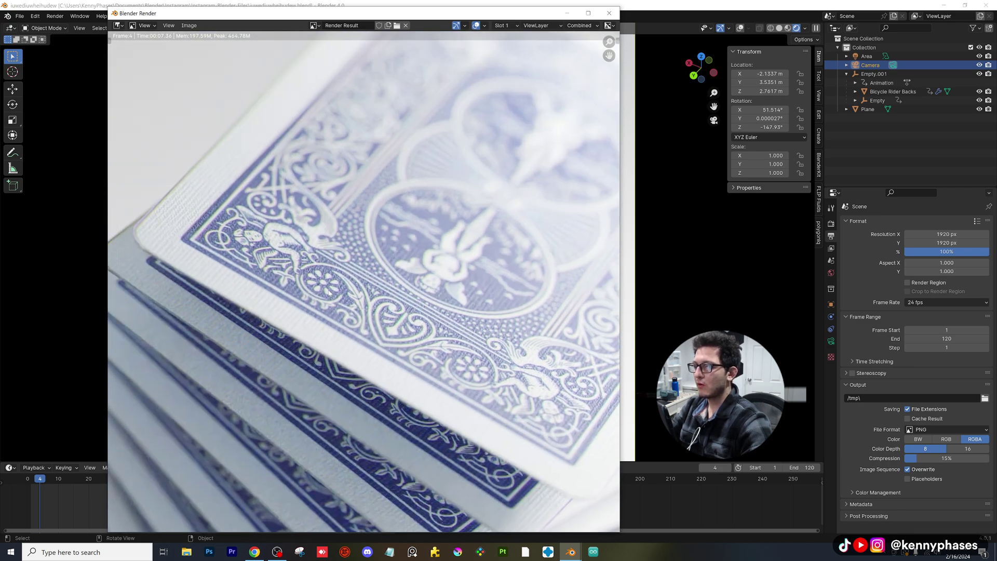
pyautogui.scroll(-3, 329, 292)
pyautogui.scroll(-2, 415, 298)
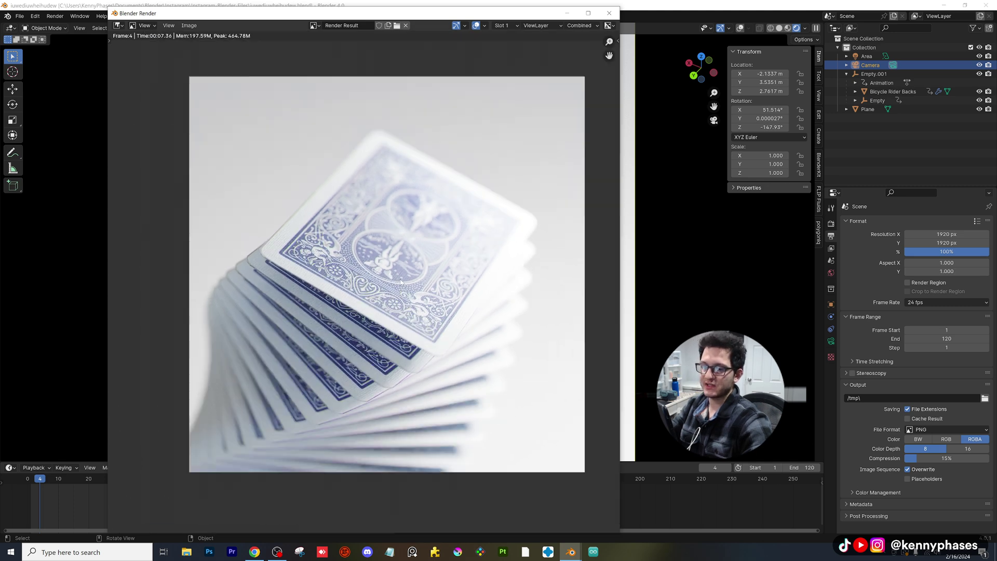
pyautogui.moveTo(391, 289); pyautogui.dragTo(378, 294, button='middle')
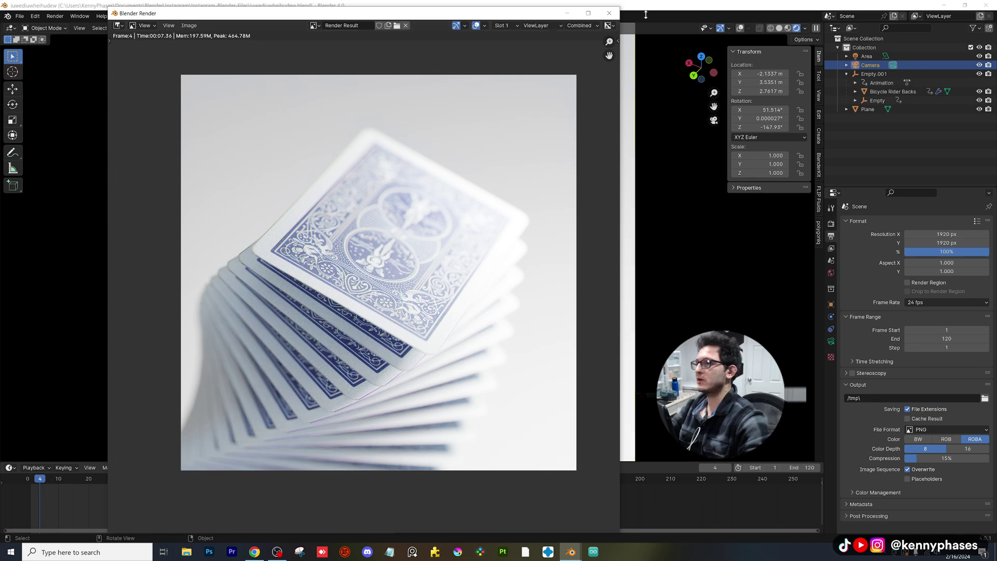
pyautogui.click(610, 13)
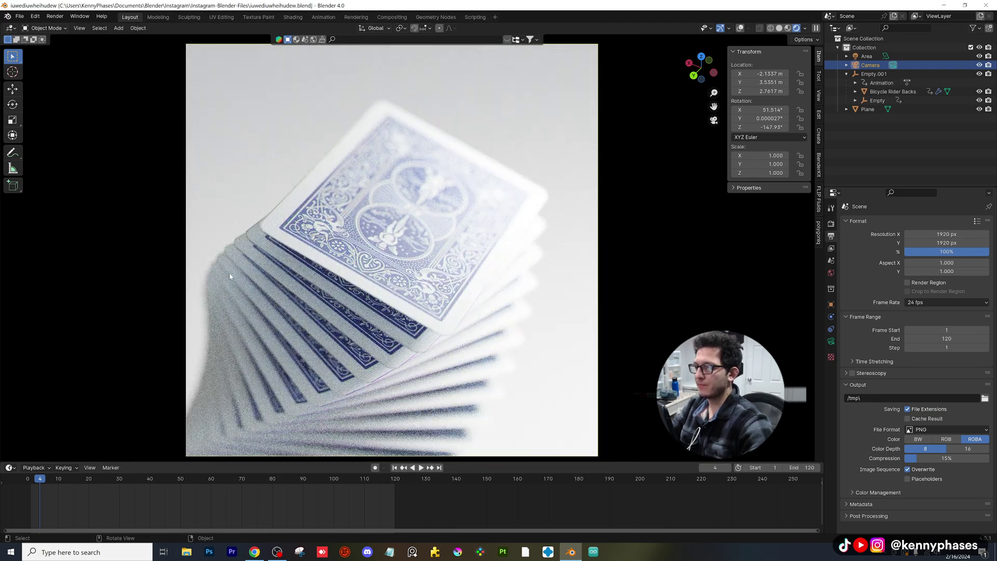
# Switch to the Compositing workspace, enable compositing nodes and bring the Render Layers and Composite nodes into view.
pyautogui.click(392, 17)
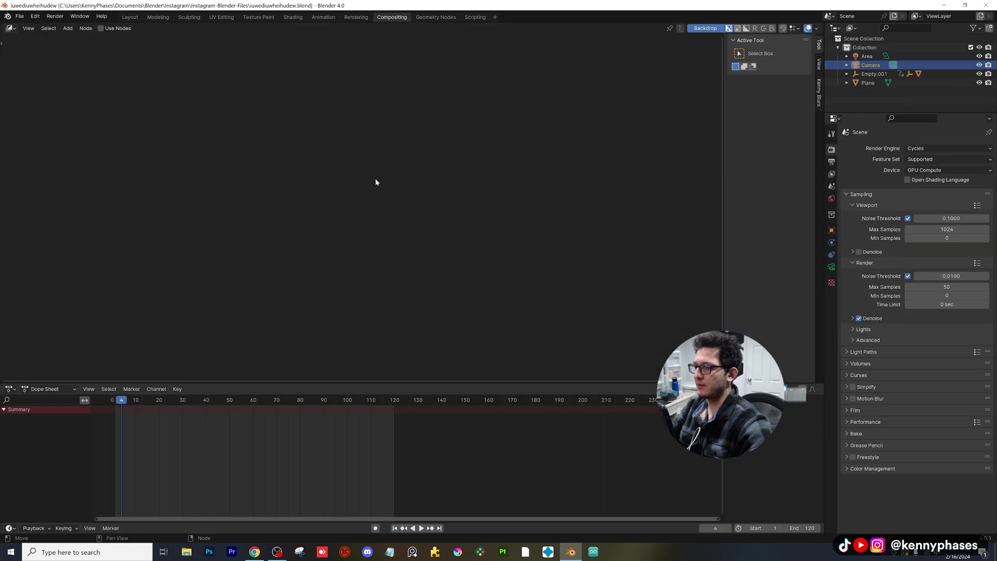
pyautogui.click(110, 28)
pyautogui.moveTo(385, 193); pyautogui.dragTo(370, 272, button='middle')
pyautogui.scroll(3, 370, 270)
pyautogui.moveTo(424, 176); pyautogui.dragTo(459, 246, button='middle')
pyautogui.scroll(2, 459, 246)
pyautogui.press('g')
pyautogui.click(362, 241)
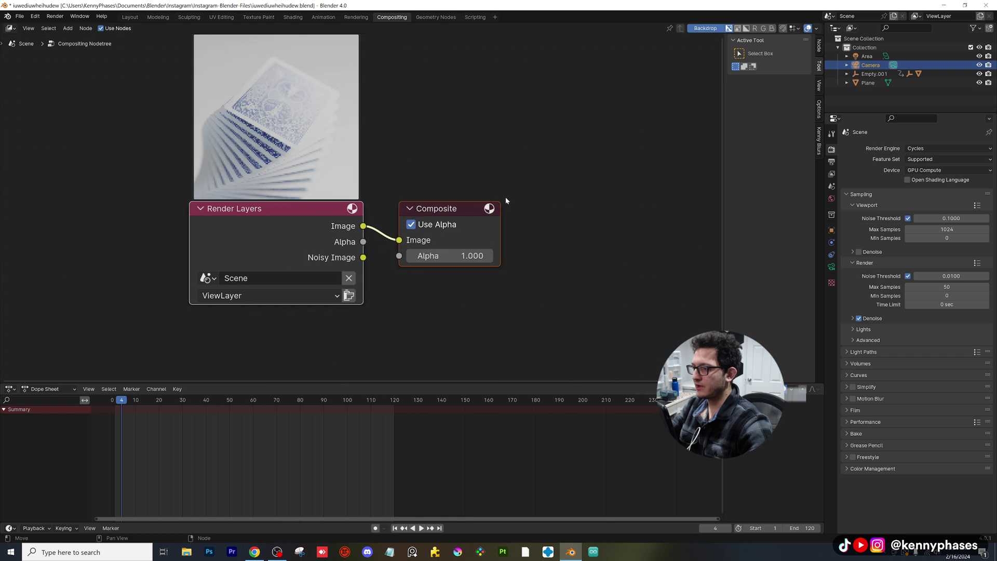
# Insert a Lens Distortion node into the link between the Render Layers and Composite nodes, making room by moving the Composite node.
pyautogui.click(541, 184)
pyautogui.moveTo(467, 212); pyautogui.dragTo(596, 200)
pyautogui.hotkey('shift', 'a')
pyautogui.click(430, 169)
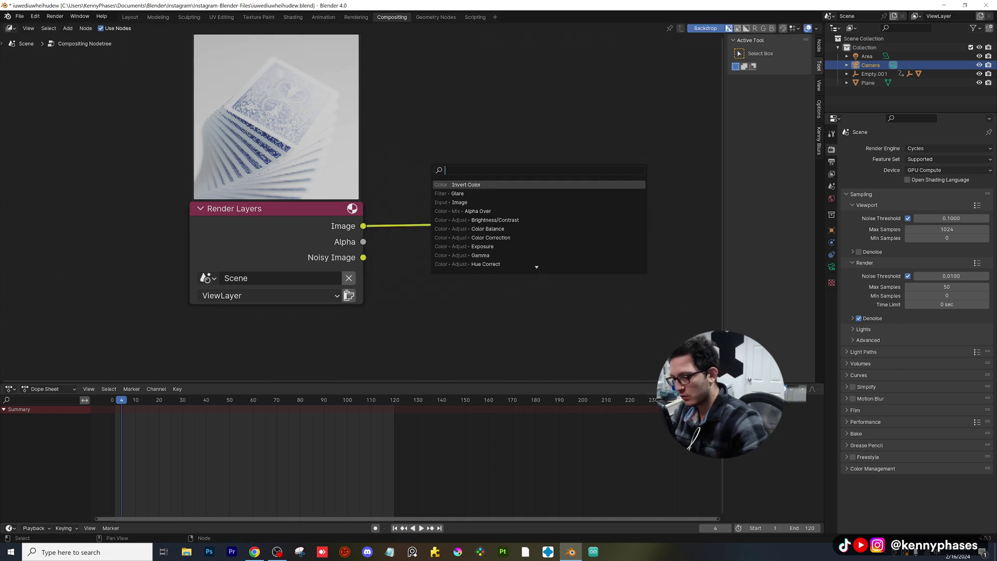
pyautogui.write('lens')
pyautogui.press('Return')
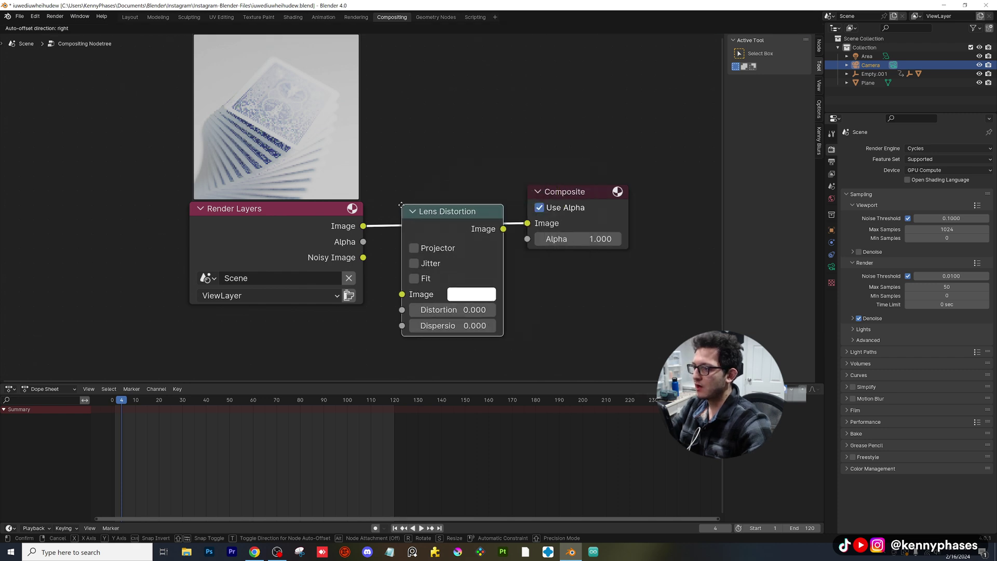
pyautogui.click(421, 204)
# Add a Viewer node below the Composite node and connect the Lens Distortion image output to it.
pyautogui.hotkey('shift', 'a')
pyautogui.click(449, 173)
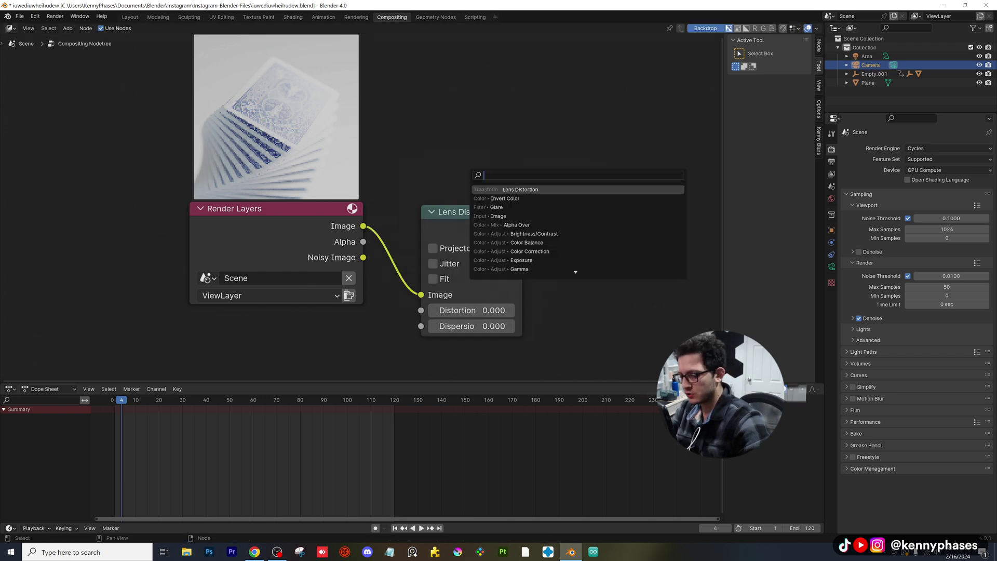
pyautogui.write('vi')
pyautogui.press('Return')
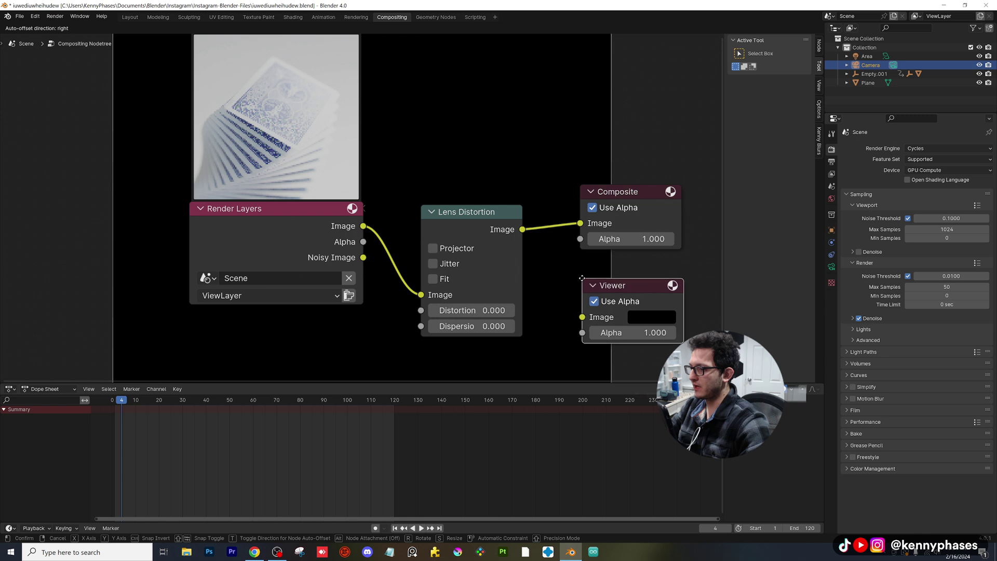
pyautogui.click(583, 282)
pyautogui.moveTo(523, 229); pyautogui.dragTo(573, 311)
# Shrink the backdrop preview and set the Lens Distortion node's Dispersion to 0.1.
pyautogui.scroll(-3, 504, 173)
pyautogui.moveTo(477, 176); pyautogui.dragTo(392, 165, button='middle')
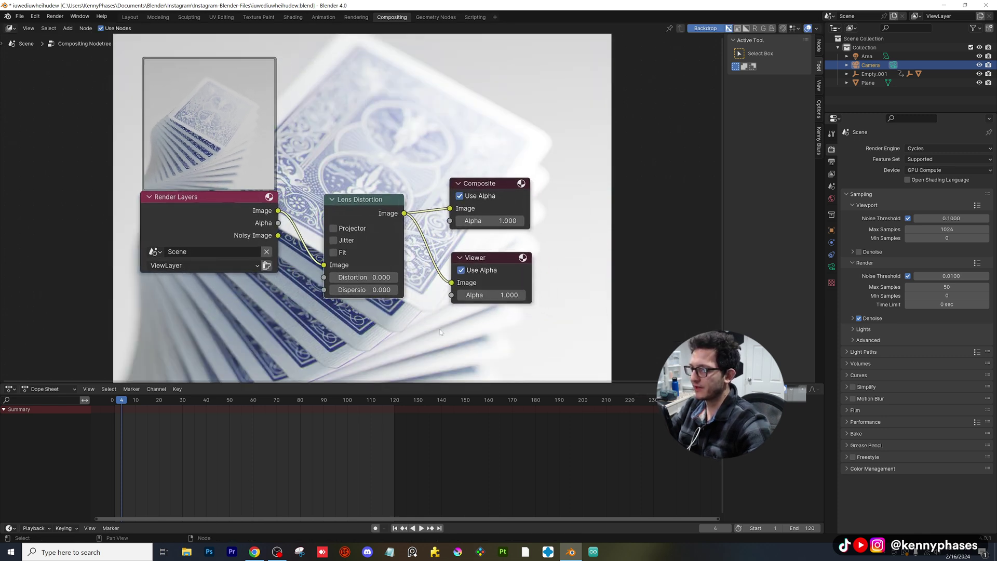
pyautogui.moveTo(441, 329); pyautogui.dragTo(441, 326, button='middle')
pyautogui.press('v')
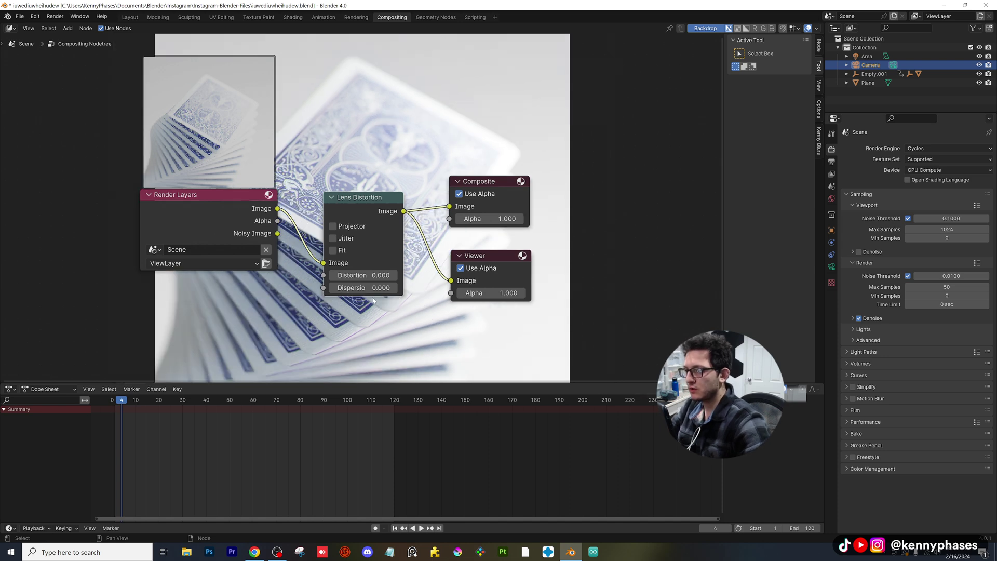
pyautogui.click(372, 290)
pyautogui.write('.1')
pyautogui.press('Return')
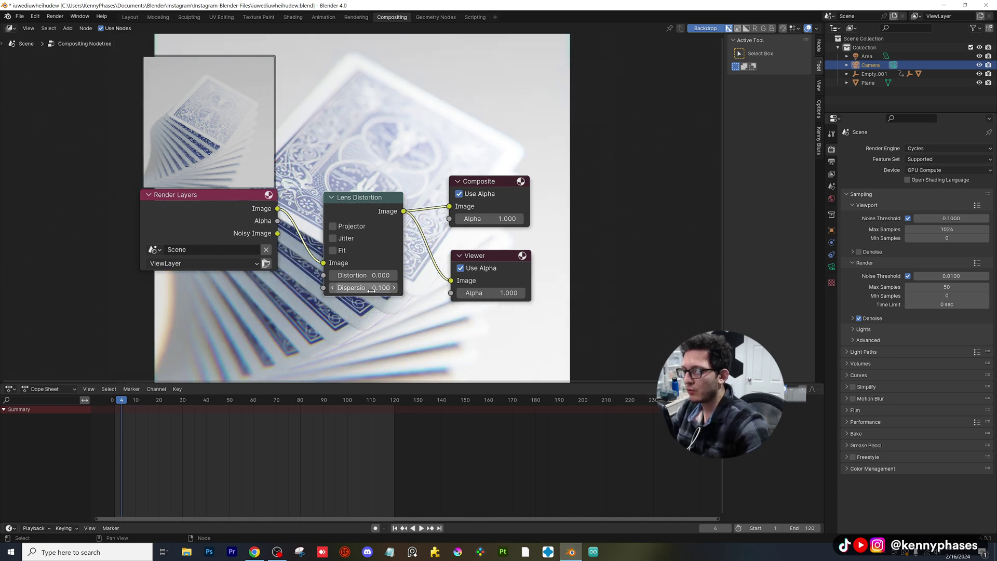
# Check the colour fringing on the card edges in the backdrop and set the Lens Distortion node's Dispersion to 0.05.
pyautogui.moveTo(339, 179); pyautogui.dragTo(489, 146, button='middle')
pyautogui.scroll(1, 204, 241)
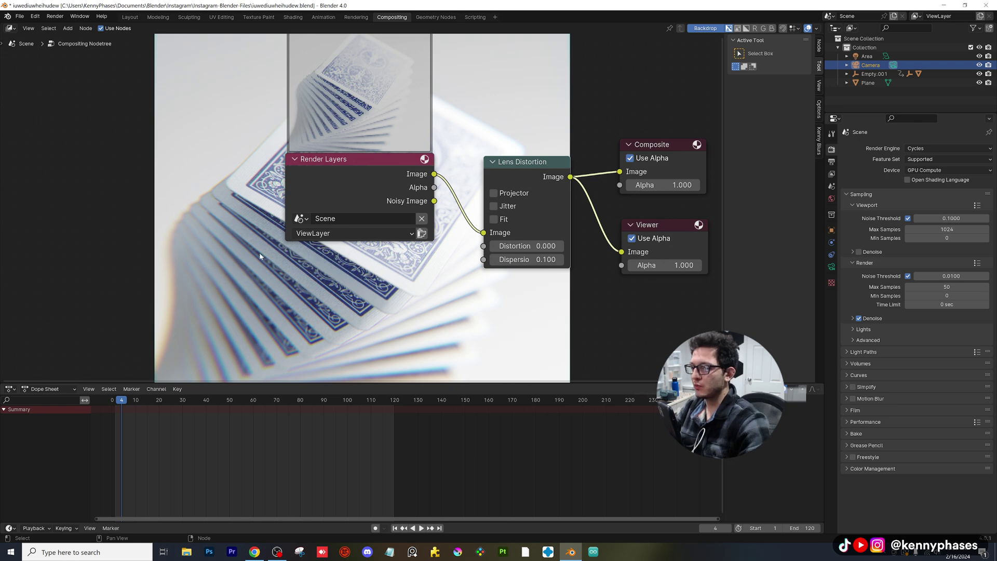
pyautogui.click(524, 259)
pyautogui.write('0.1')
pyautogui.press('BackSpace')
pyautogui.write('05')
pyautogui.press('Return')
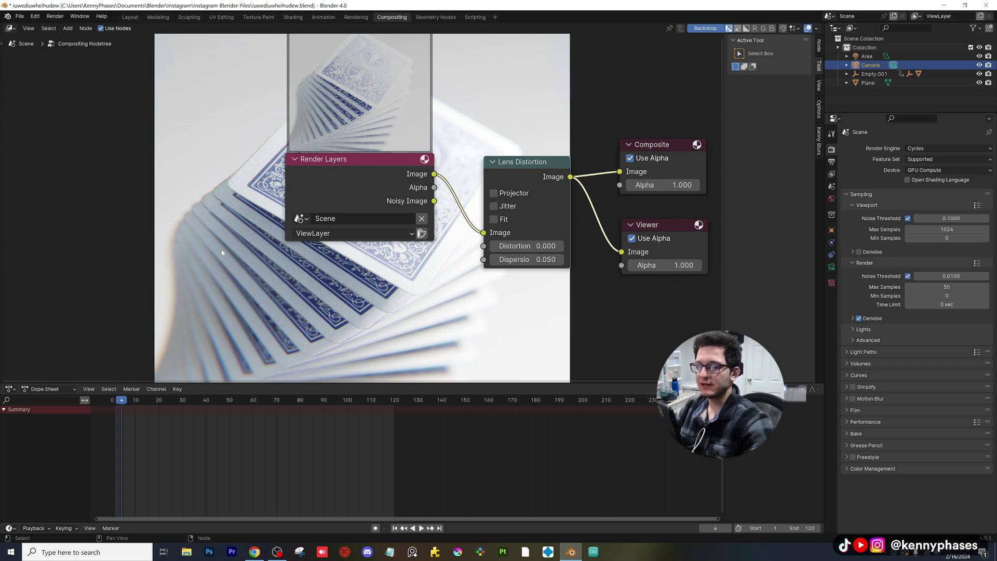
# Return to the Layout workspace, save the file and set the output resolution percentage to 200%.
pyautogui.click(130, 17)
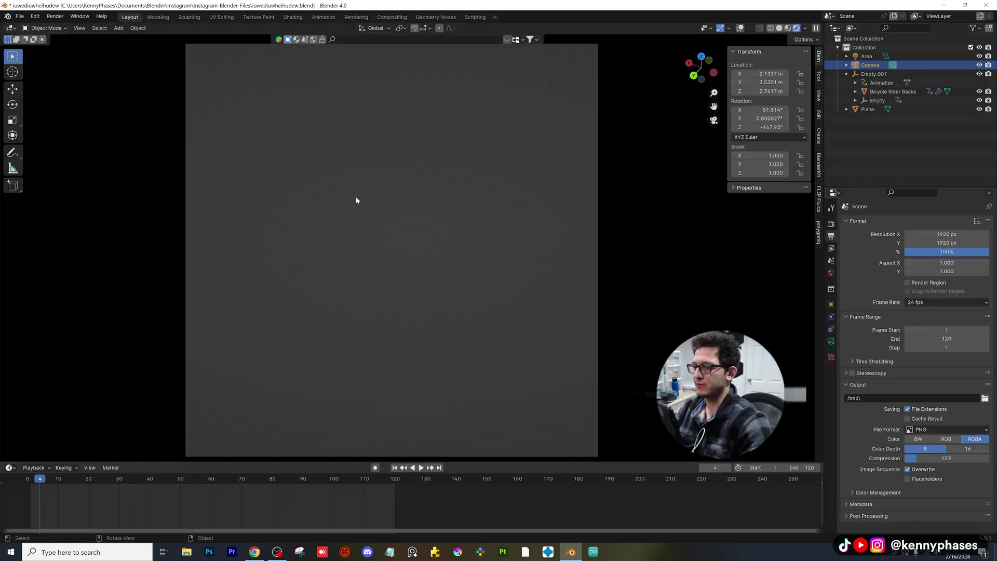
pyautogui.hotkey('ctrl', 's')
pyautogui.click(947, 251)
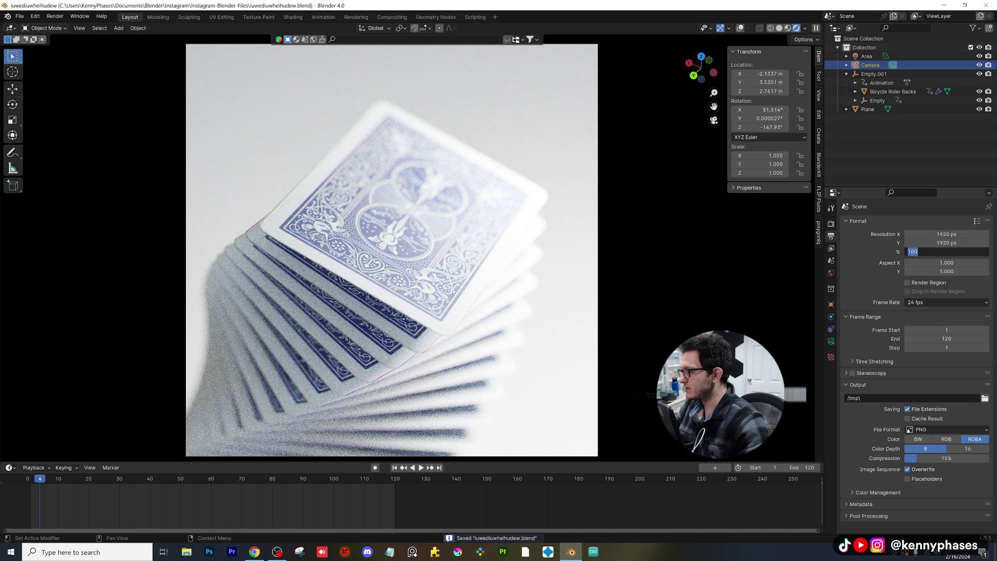
pyautogui.write('200')
pyautogui.press('Return')
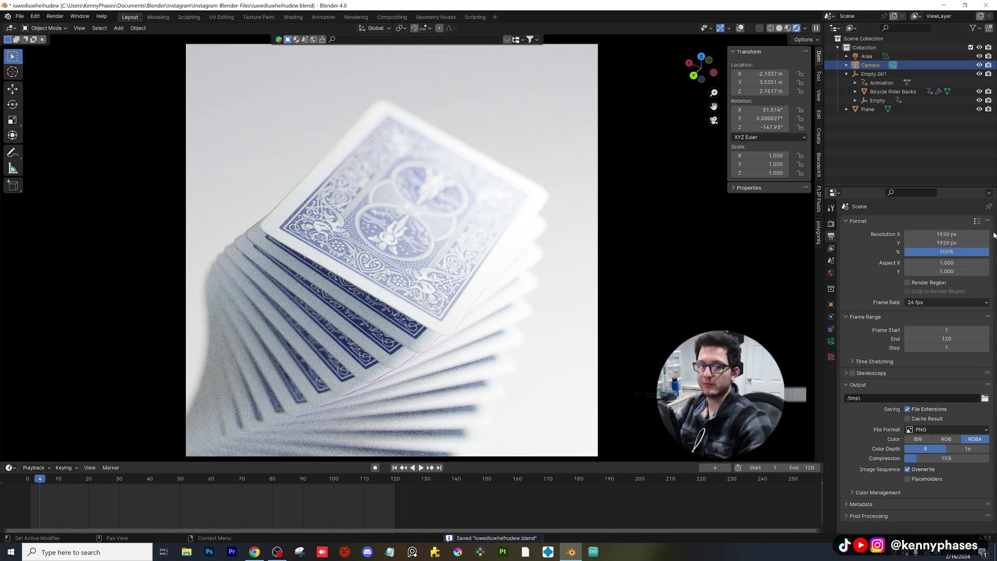
# Save the file and start rendering a still image of frame 4.
pyautogui.hotkey('ctrl', 's')
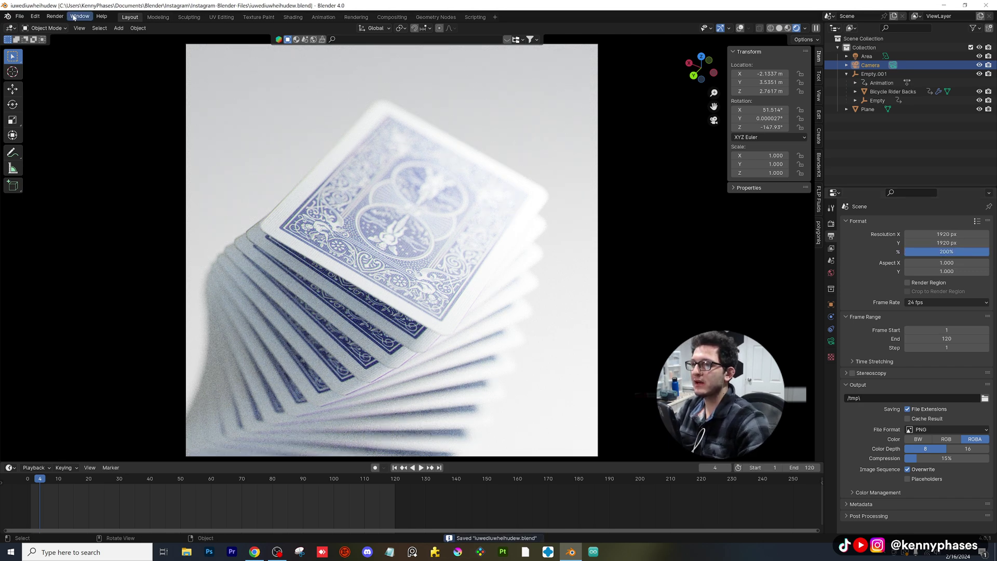
pyautogui.click(63, 17)
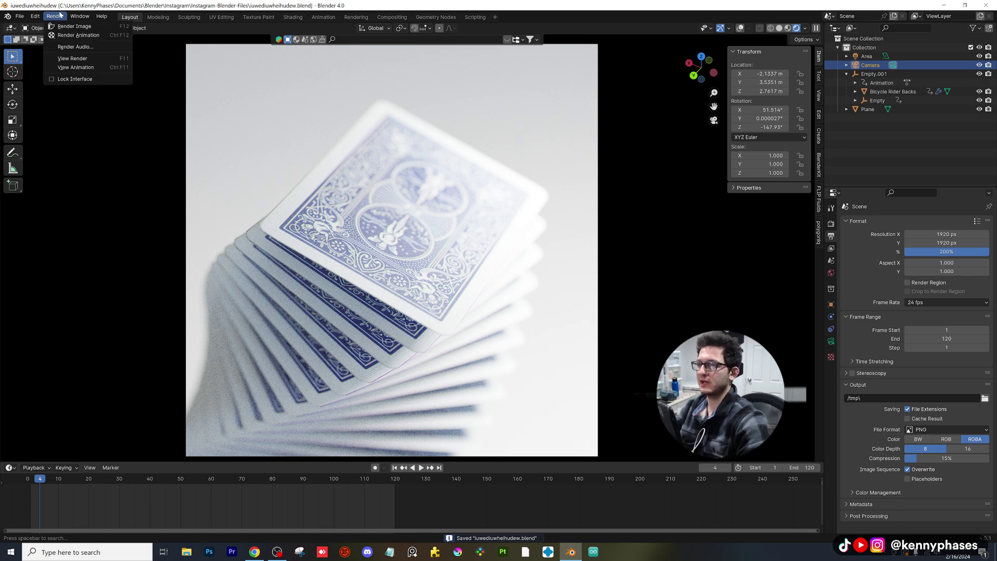
pyautogui.click(58, 26)
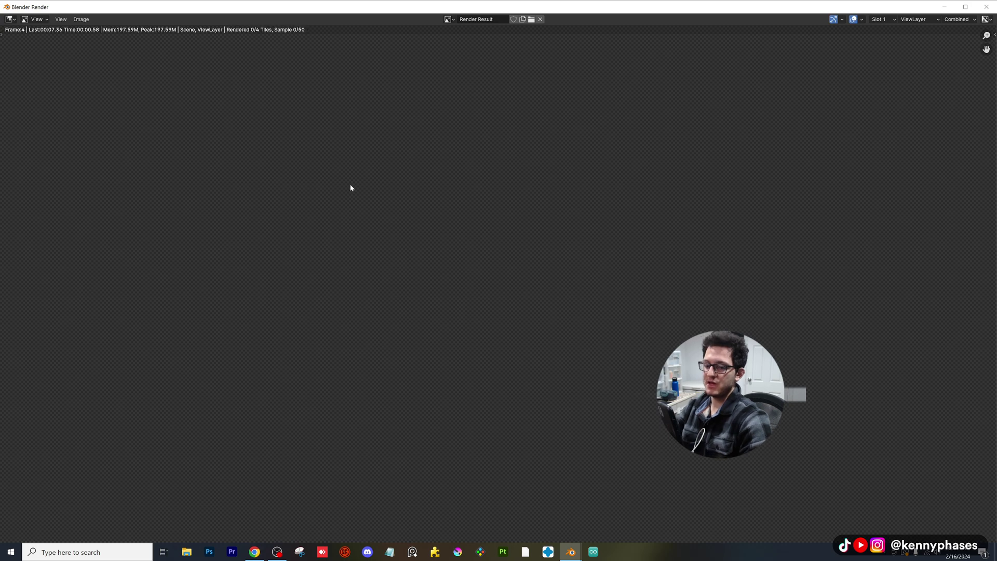